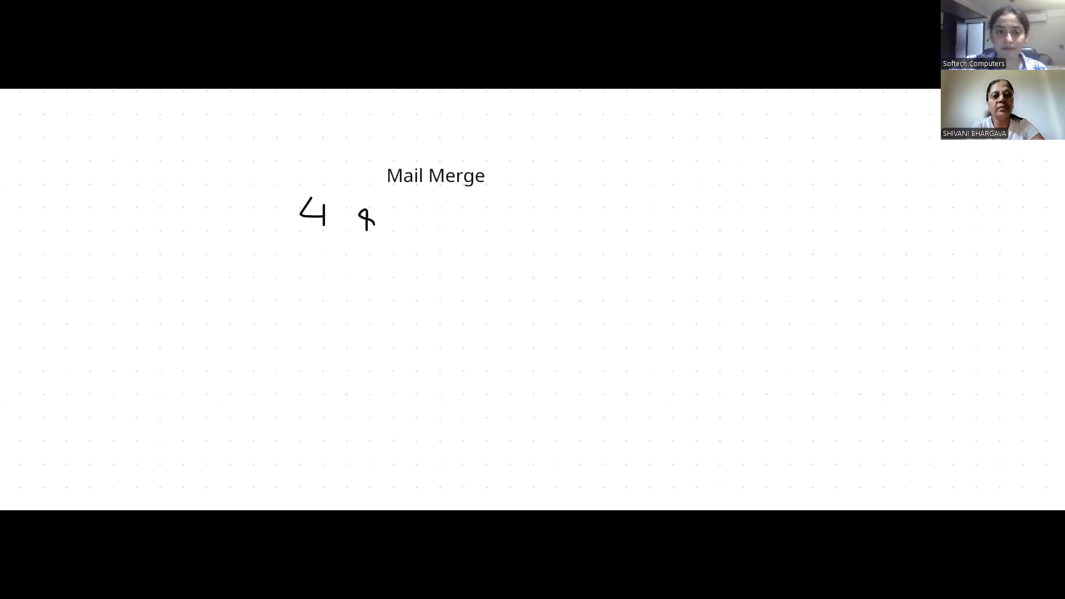
- Handwrite "4 Step" in pen beneath the Mail Merge title
drag(405, 215, 413, 224)
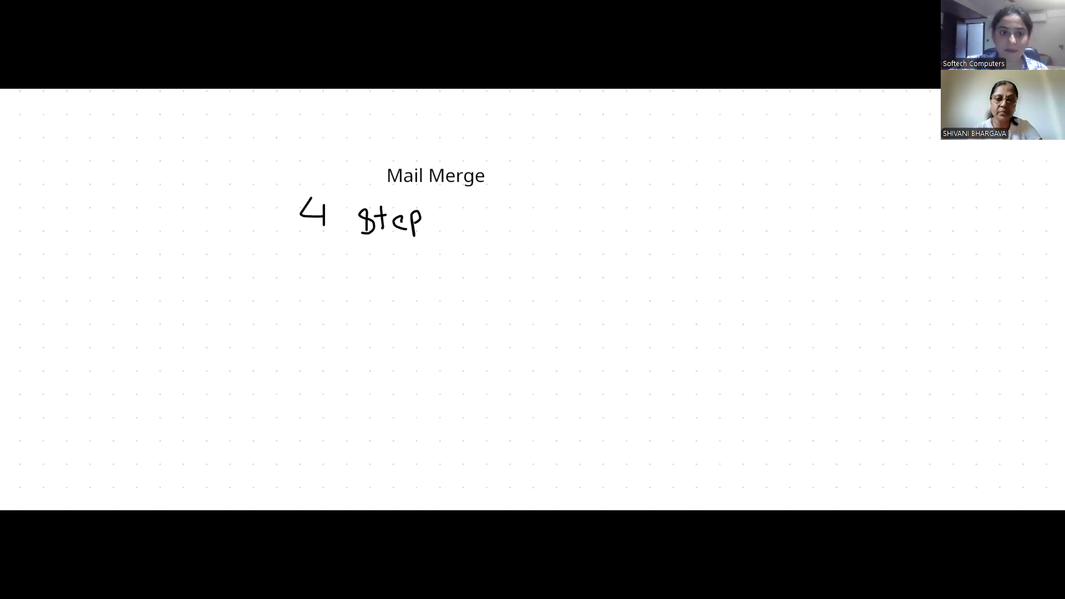
- Draw the first box and write "Common doc" beneath it
drag(281, 263, 278, 306)
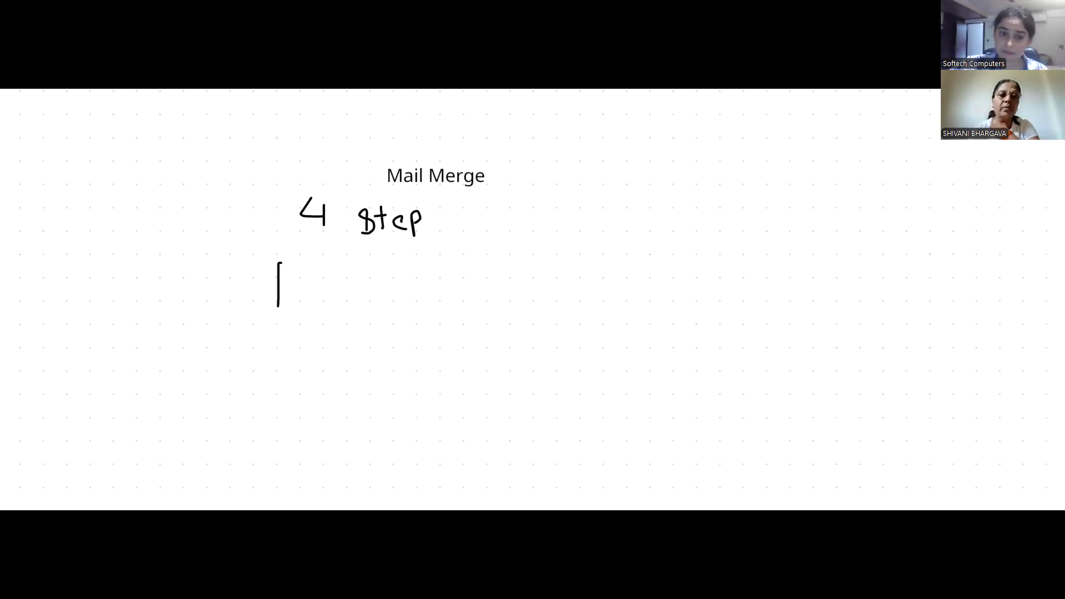
mouse_move(278, 261)
mouse_down()
mouse_move(280, 312)
mouse_move(304, 345)
mouse_up()
drag(313, 331, 368, 347)
drag(205, 337, 207, 355)
mouse_move(220, 341)
mouse_down()
mouse_move(220, 357)
mouse_move(254, 355)
mouse_up()
drag(263, 347, 282, 361)
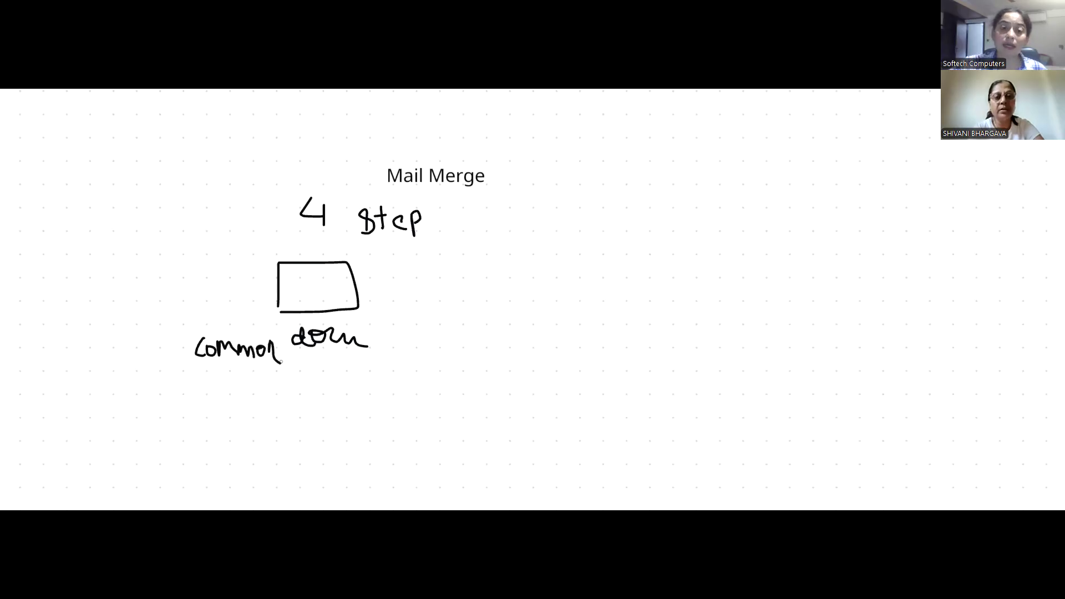
- Draw a second box to its right, labelled "Data Source"
drag(447, 255, 449, 295)
drag(467, 255, 444, 300)
mouse_move(461, 316)
mouse_down()
mouse_move(453, 331)
mouse_move(545, 312)
mouse_up()
click(482, 319)
drag(554, 309, 596, 314)
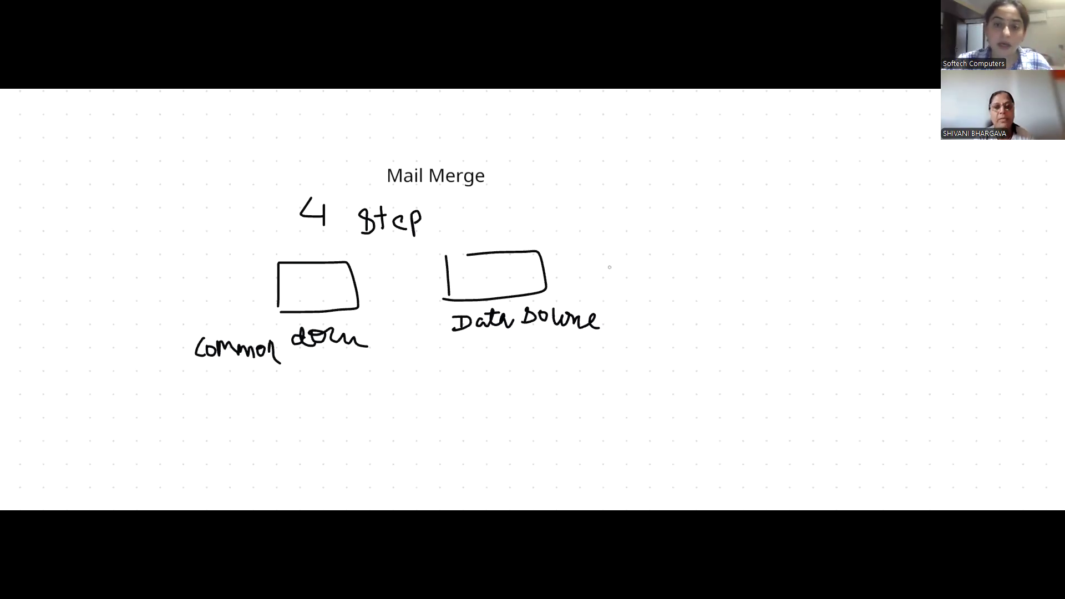
- Draw lines from both boxes meeting at a point labelled "Merge"
drag(647, 247, 643, 280)
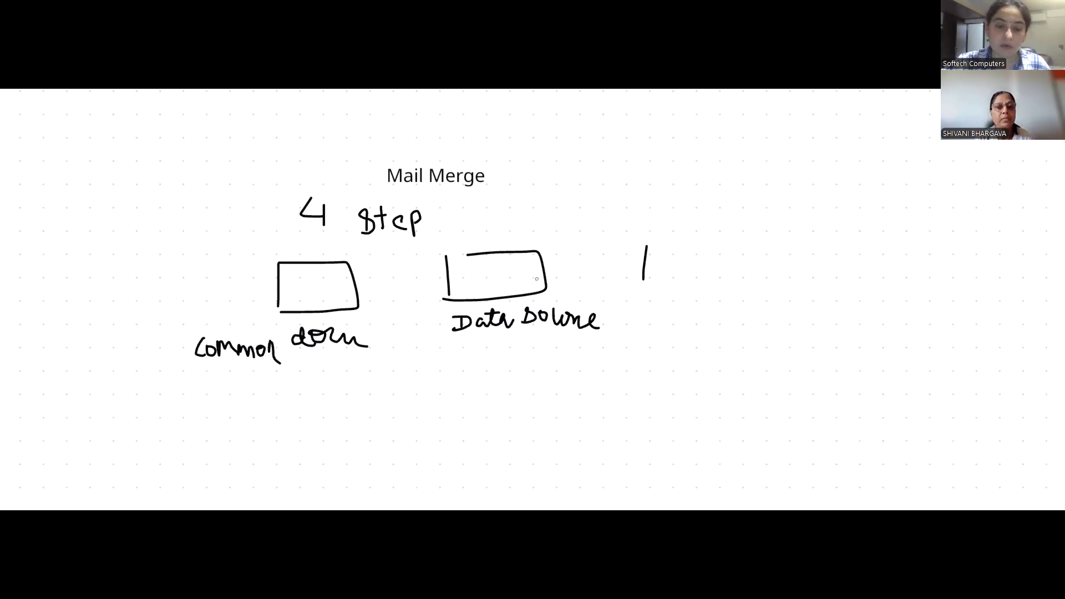
drag(354, 313, 404, 379)
mouse_move(465, 302)
mouse_down()
mouse_move(405, 377)
mouse_move(438, 380)
mouse_move(447, 399)
mouse_up()
drag(450, 395, 544, 392)
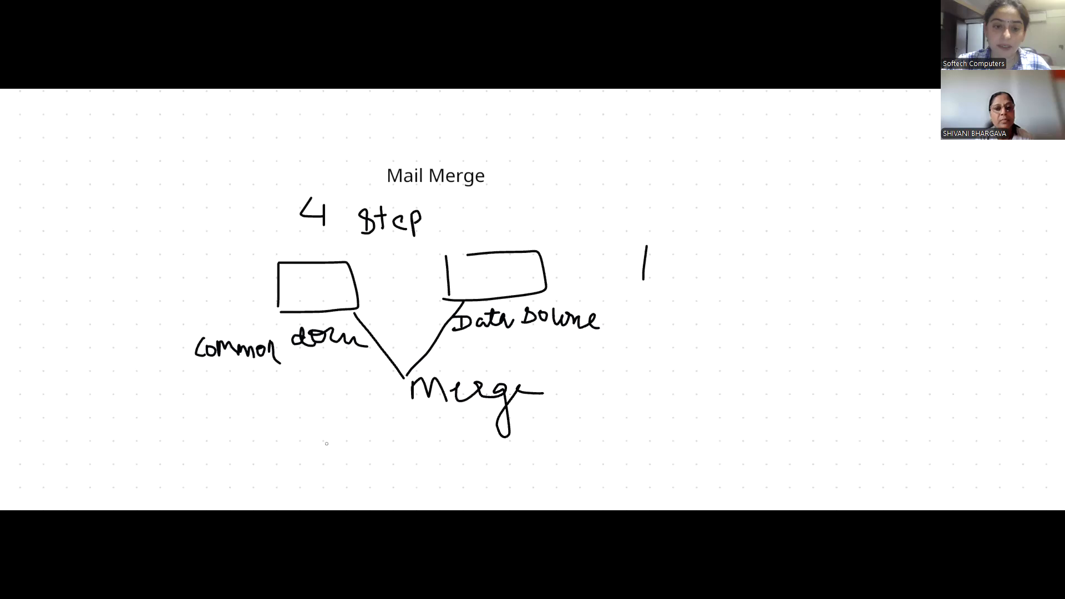
- Draw a box below Merge with an outgoing arrow, and write "10" above Data Source
drag(343, 472, 427, 466)
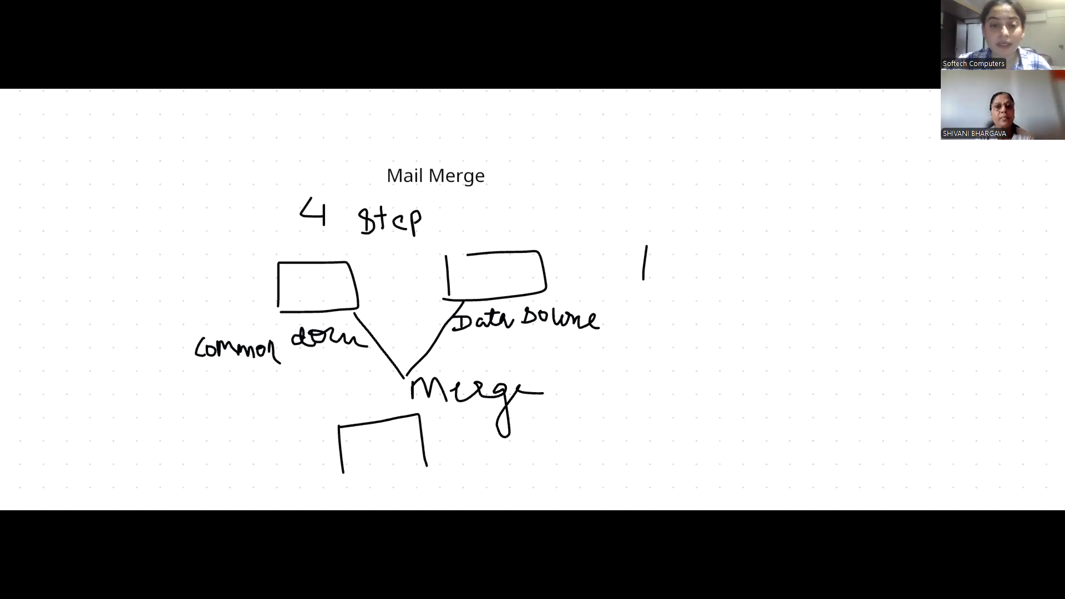
drag(346, 472, 427, 466)
mouse_move(417, 442)
mouse_down()
mouse_move(466, 440)
mouse_move(444, 461)
mouse_up()
mouse_move(564, 286)
mouse_down()
mouse_move(573, 299)
mouse_move(598, 240)
mouse_up()
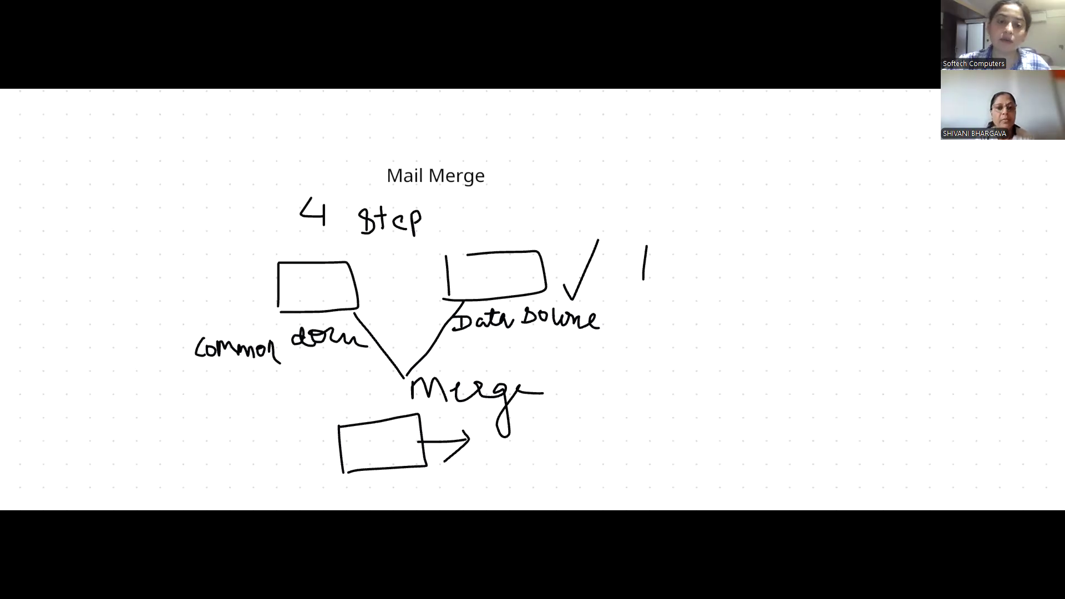
mouse_move(501, 222)
mouse_down()
mouse_move(501, 242)
mouse_move(516, 226)
mouse_up()
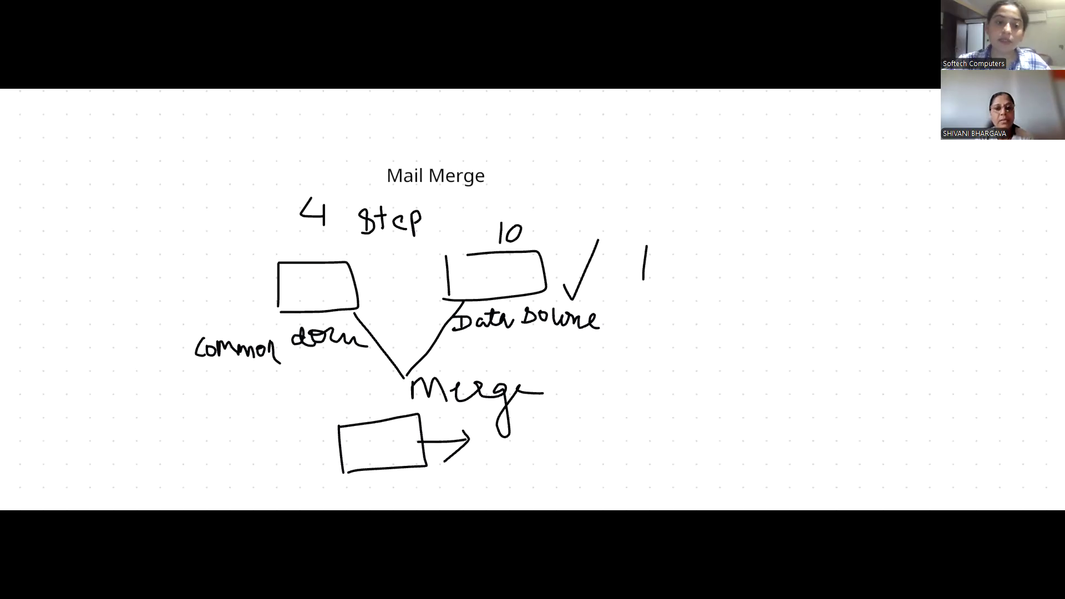
- Label the bottom box "new merge doc" and start the note "10 copies" after the arrow
mouse_move(279, 460)
mouse_down()
mouse_move(288, 444)
mouse_move(293, 461)
mouse_up()
drag(311, 447, 333, 439)
mouse_move(250, 470)
mouse_down()
mouse_move(313, 471)
mouse_move(355, 488)
mouse_up()
mouse_move(504, 437)
mouse_down()
mouse_move(501, 452)
mouse_move(514, 436)
mouse_up()
mouse_move(540, 433)
mouse_down()
mouse_move(536, 445)
mouse_move(549, 434)
mouse_up()
mouse_move(557, 449)
mouse_down()
mouse_move(566, 432)
mouse_move(560, 440)
mouse_up()
- Extend the note after the arrow to read "10 copies of"
drag(569, 436, 571, 444)
click(576, 426)
mouse_move(578, 438)
mouse_down()
mouse_move(596, 453)
mouse_move(619, 442)
mouse_up()
drag(637, 426, 633, 447)
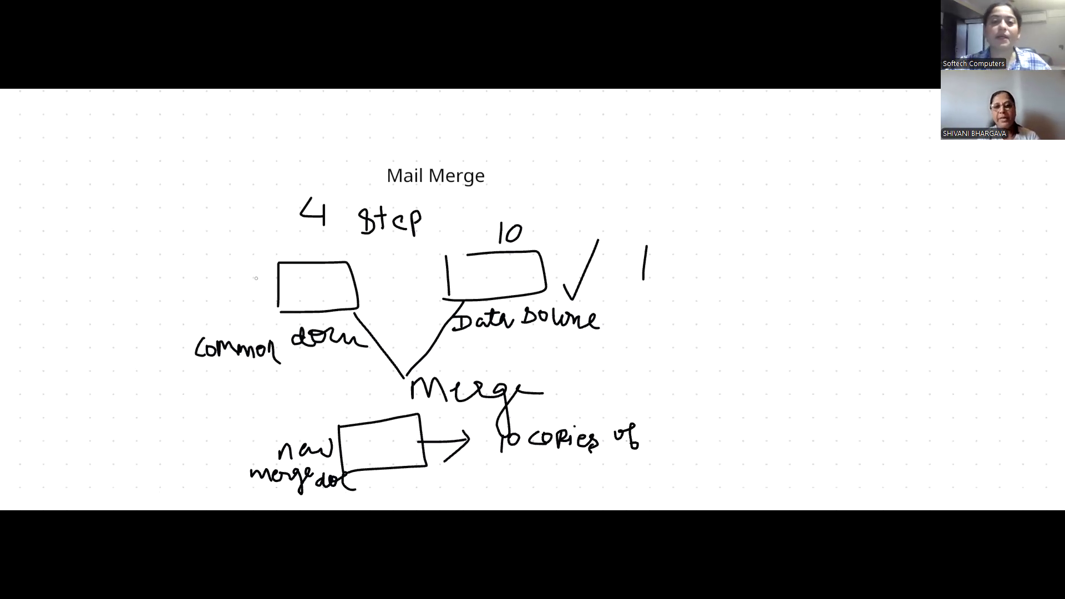
- Tick the first box, write "Letter" beside it, and add "letter" after "copies of"
drag(237, 277, 264, 265)
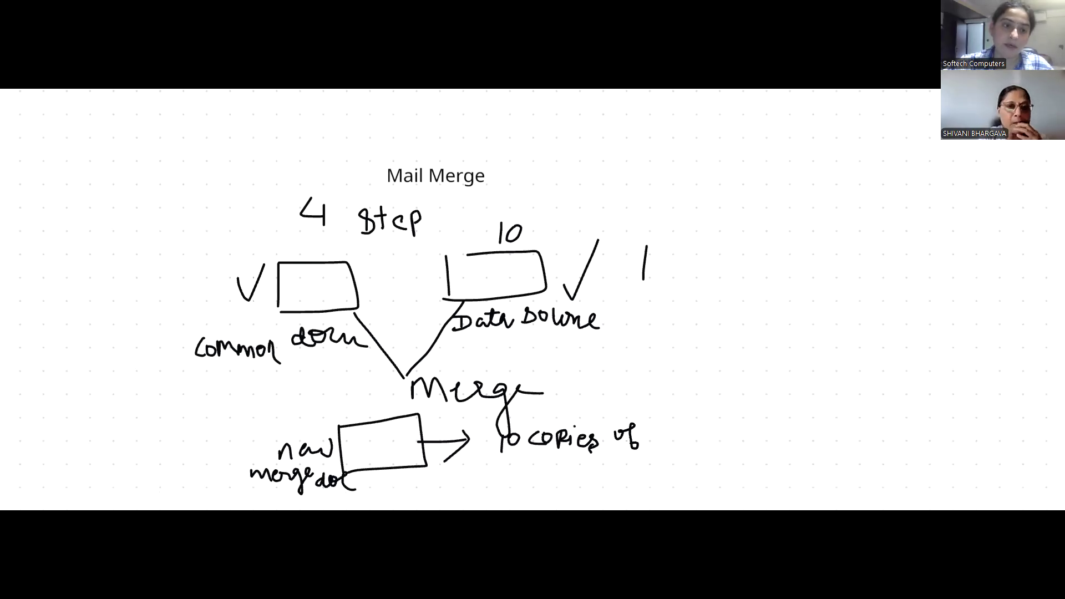
drag(175, 304, 191, 257)
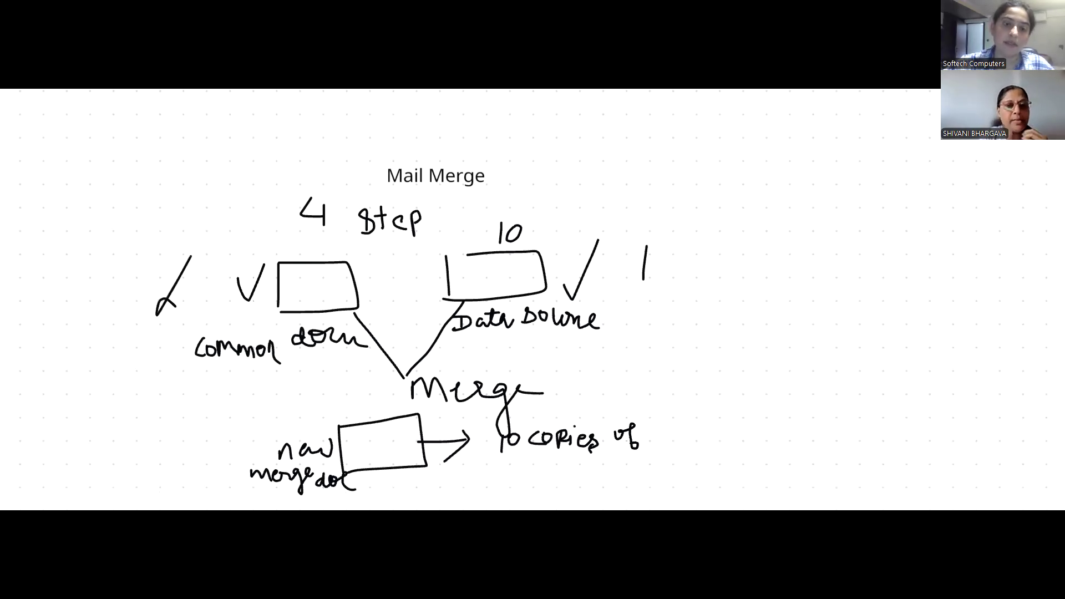
drag(177, 303, 254, 269)
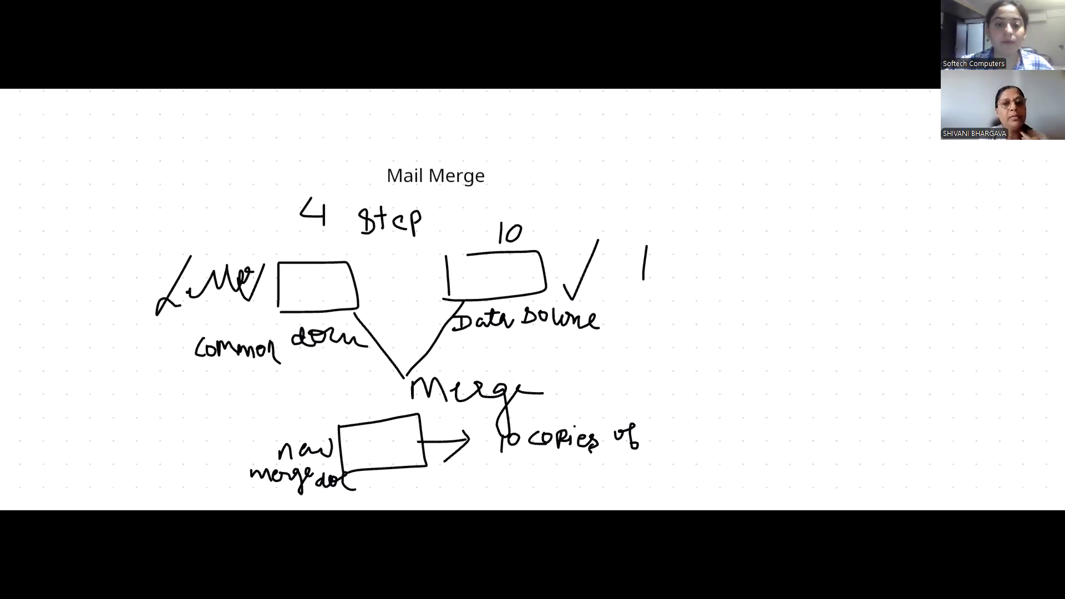
drag(190, 287, 226, 269)
drag(239, 283, 267, 271)
mouse_move(660, 427)
mouse_down()
mouse_move(652, 440)
mouse_move(717, 435)
mouse_move(700, 427)
mouse_up()
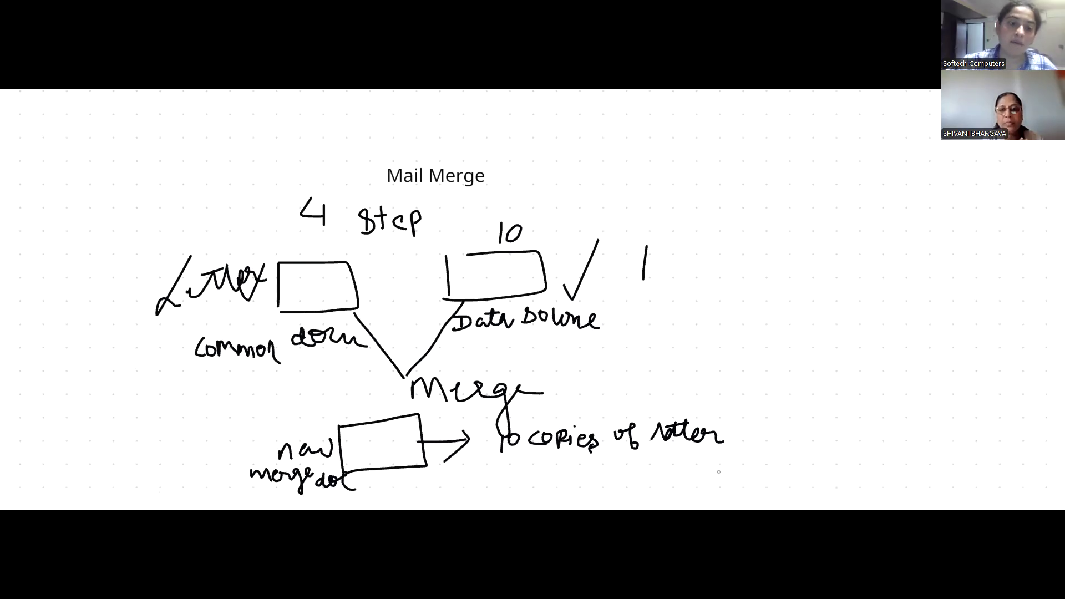
- Number Letter, Data Source, Merge and new merge doc with circled 1 to 4
drag(304, 281, 298, 304)
mouse_move(314, 277)
mouse_down()
mouse_move(313, 304)
mouse_move(326, 281)
mouse_up()
mouse_move(492, 264)
mouse_down()
mouse_move(489, 279)
mouse_move(506, 286)
mouse_up()
mouse_move(486, 262)
mouse_down()
mouse_move(522, 282)
mouse_move(487, 261)
mouse_up()
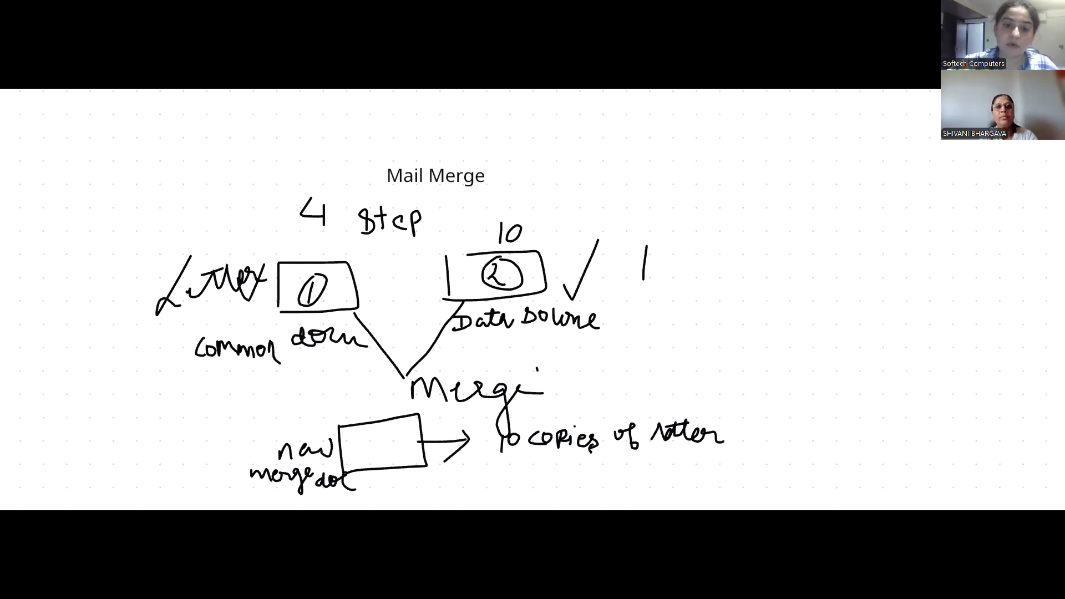
mouse_move(536, 365)
mouse_down()
mouse_move(537, 382)
mouse_move(528, 370)
mouse_up()
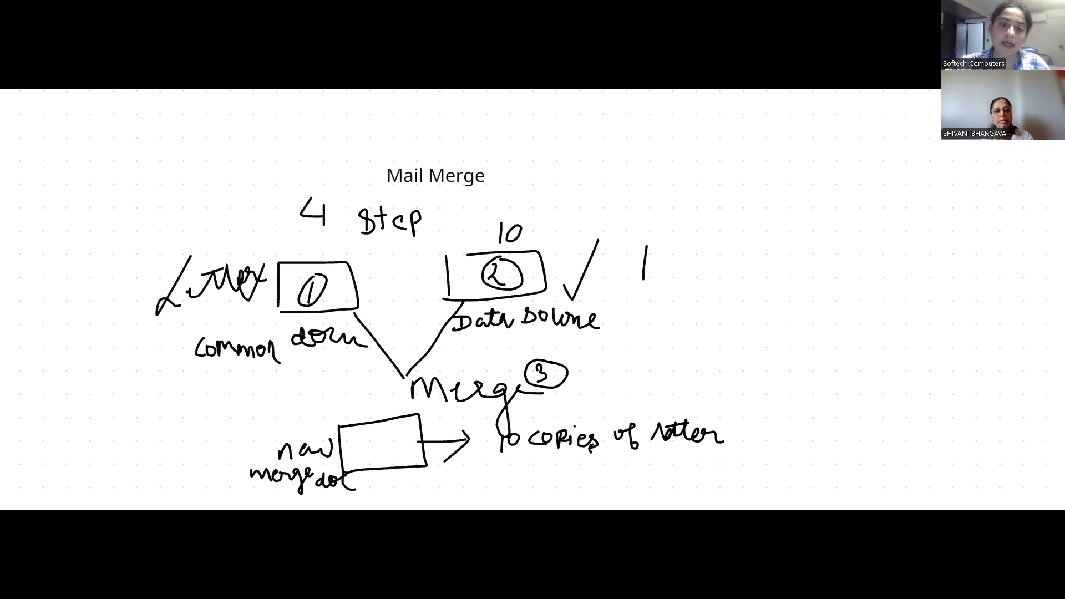
drag(390, 438, 390, 460)
mouse_move(402, 427)
mouse_down()
mouse_move(407, 457)
mouse_move(404, 426)
mouse_up()
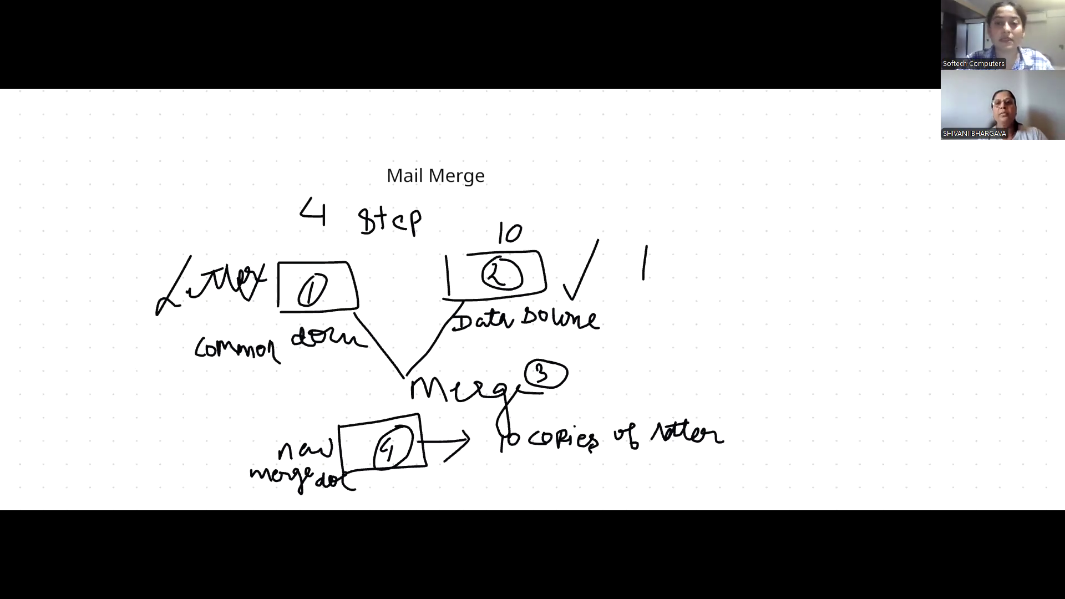
- Add a text box reading "Step 1 : Create Main Document" at the upper right
click(660, 199)
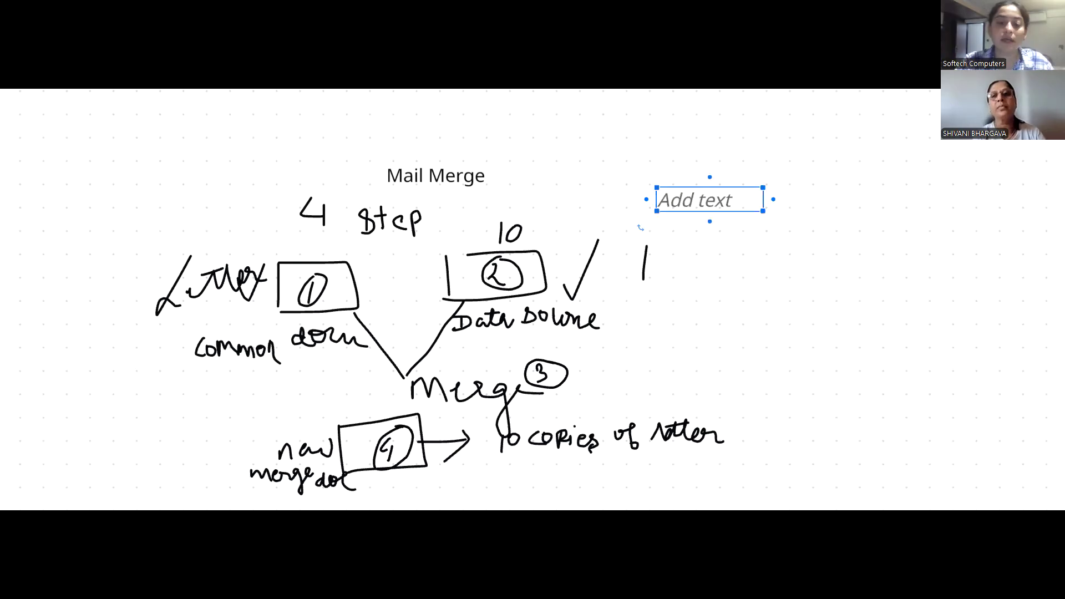
drag(763, 200, 940, 199)
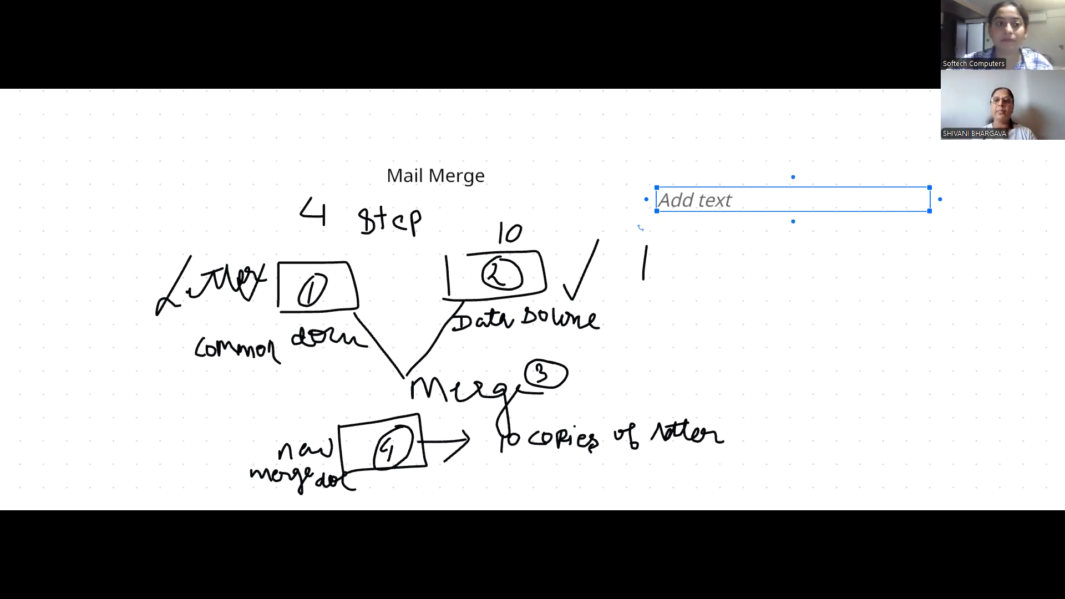
text(Step 1 : Create Main Document)
key(Escape)
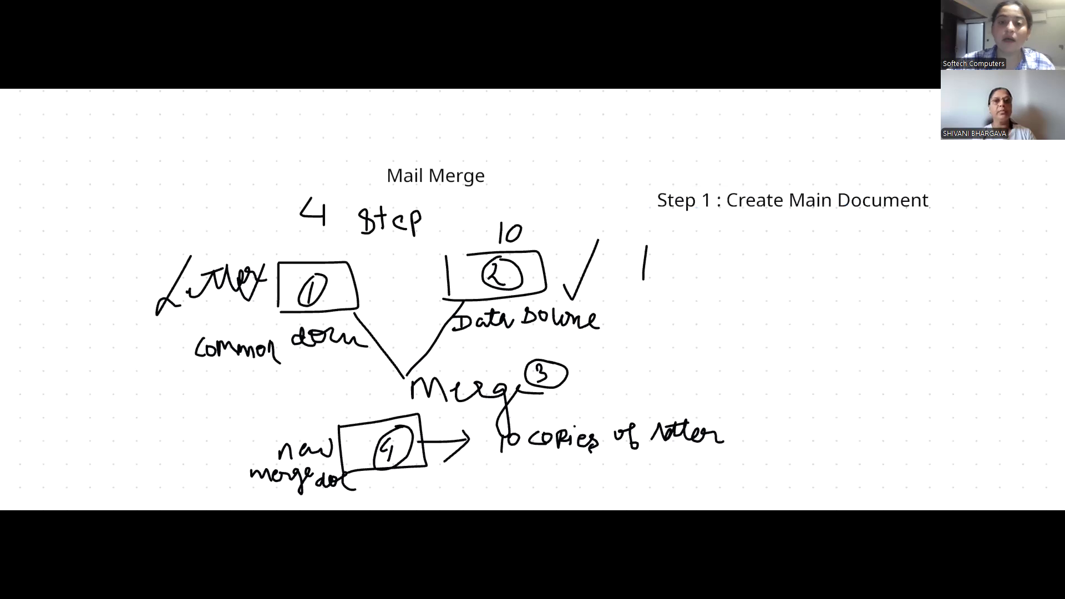
- Add a text box reading "Step 2: Create Data Source" below Step 1
click(646, 252)
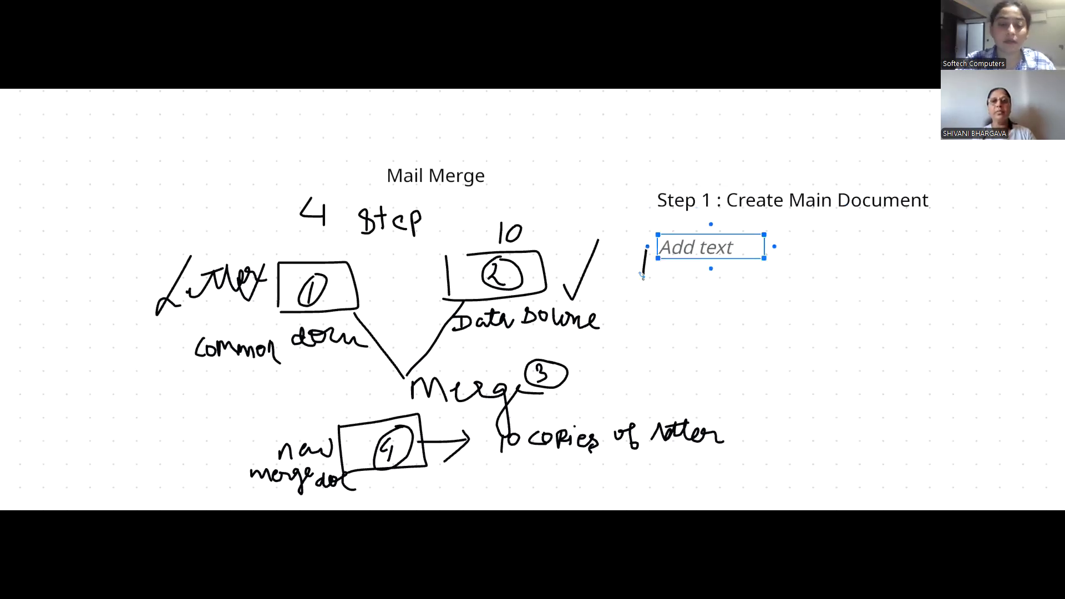
text(te )
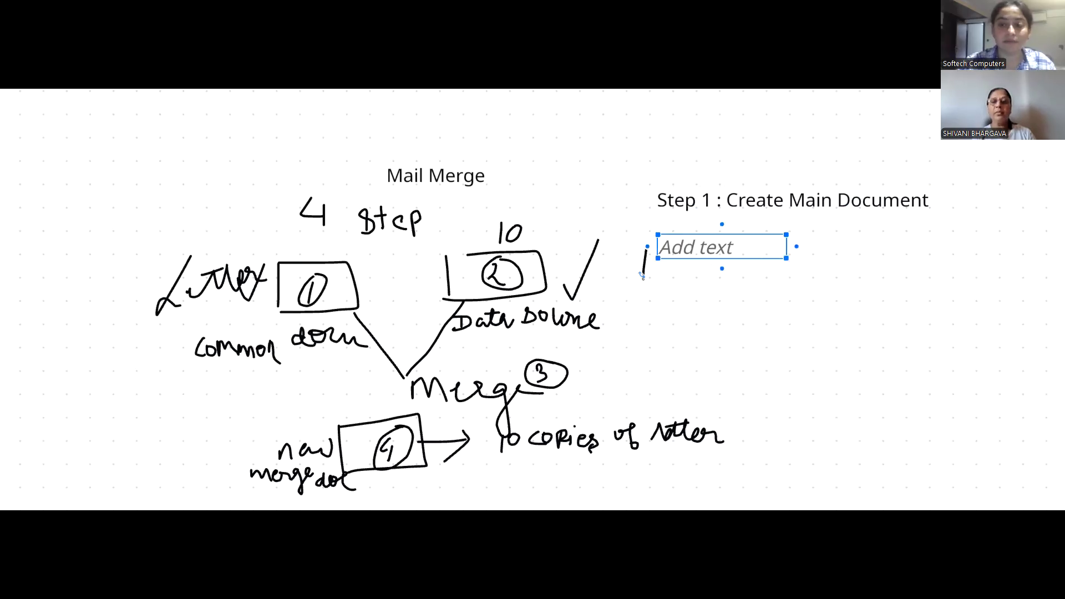
text(Data Sourc)
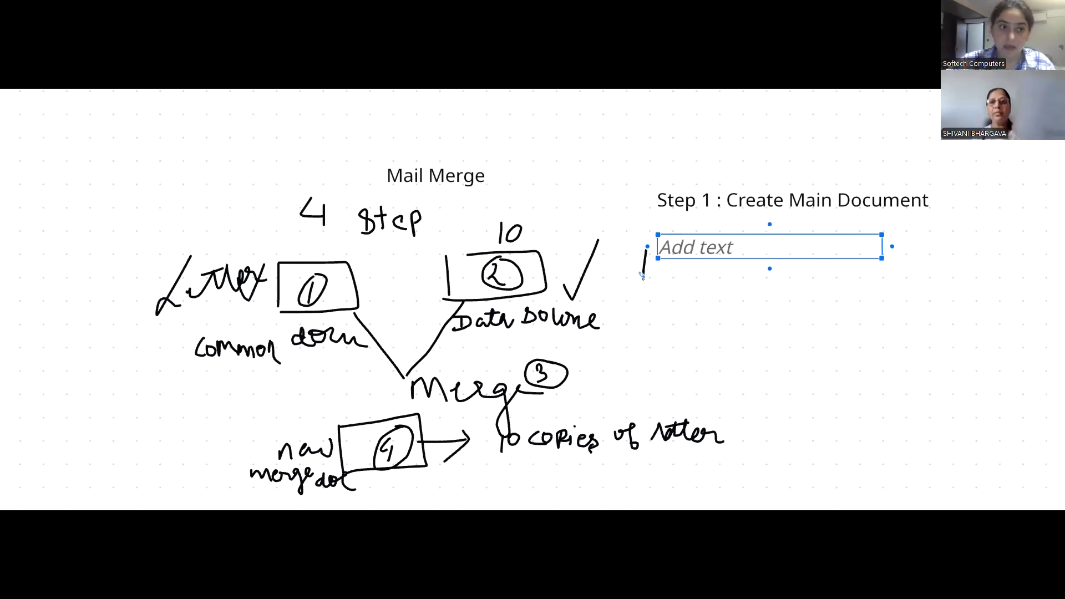
text(e)
key(Escape)
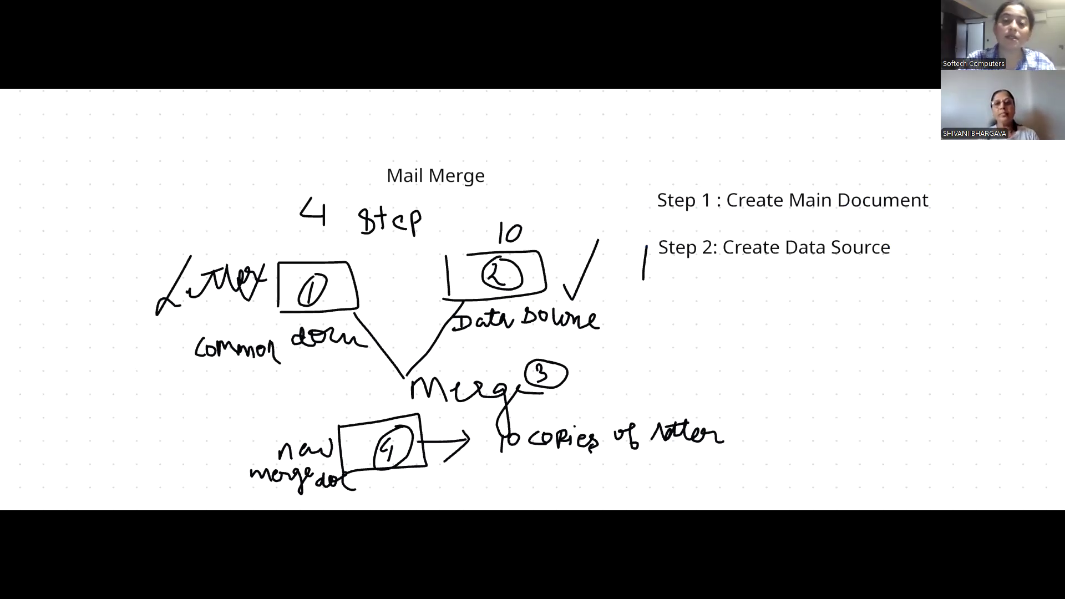
click(638, 333)
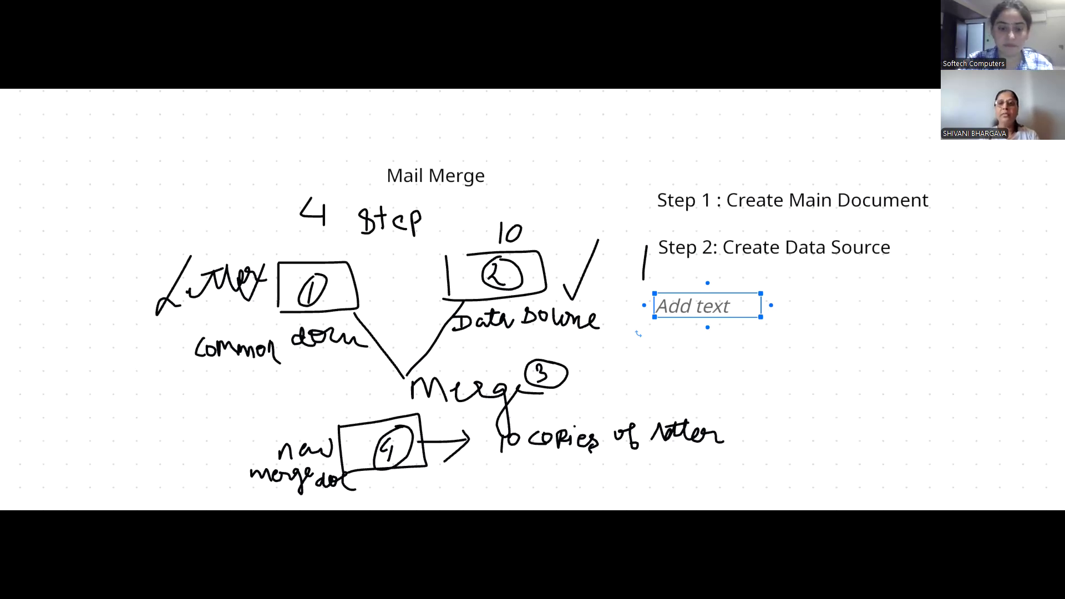
- Finish the Step 3 text box and add "Step 4: Merge" below it
drag(760, 311, 1020, 339)
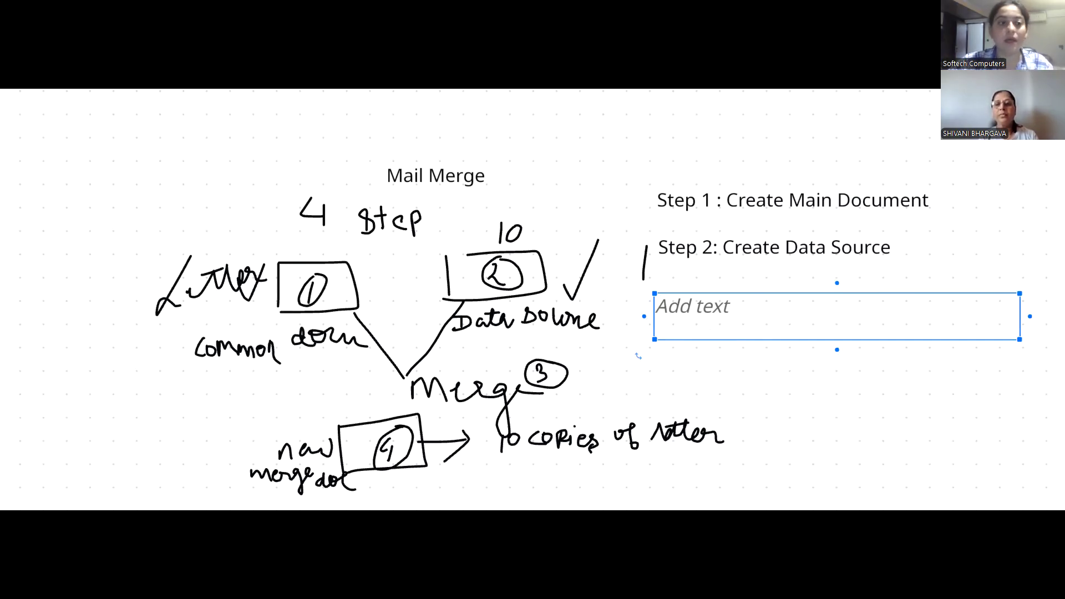
key(Escape)
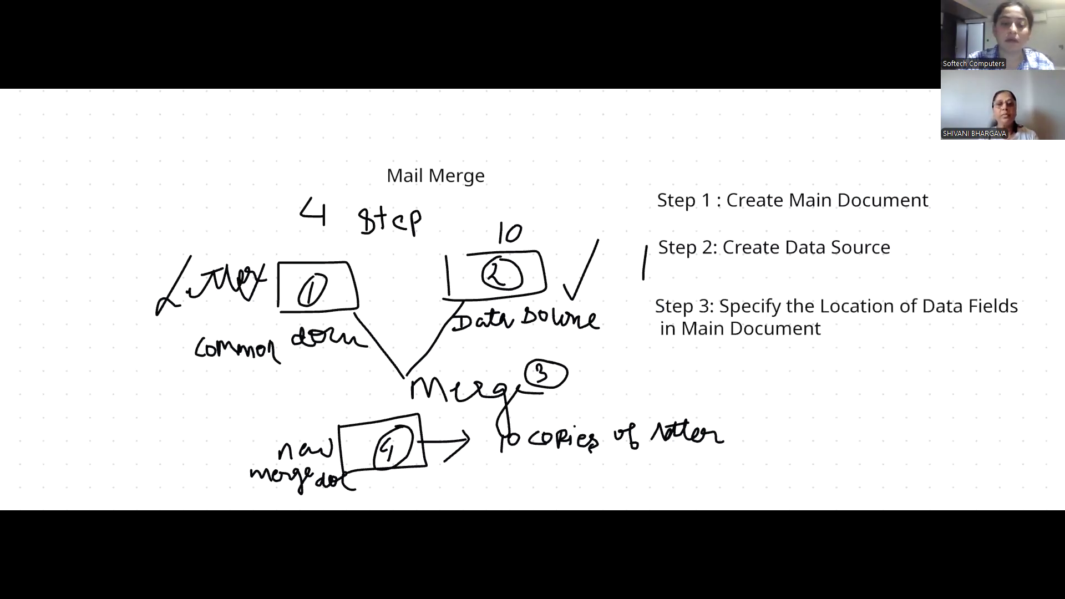
click(660, 380)
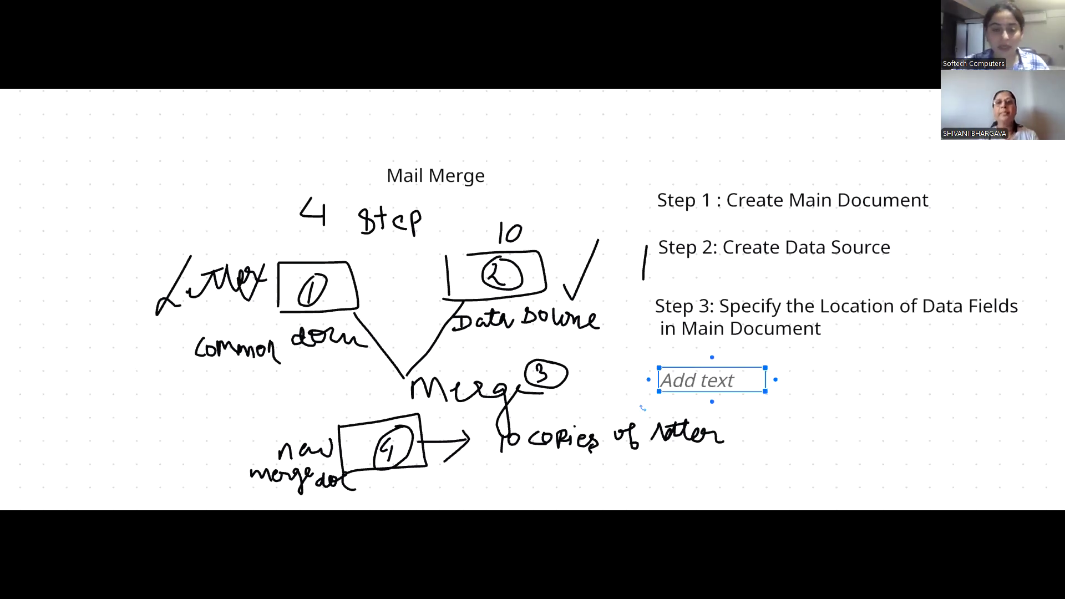
text(Step 4: Merge)
key(Escape)
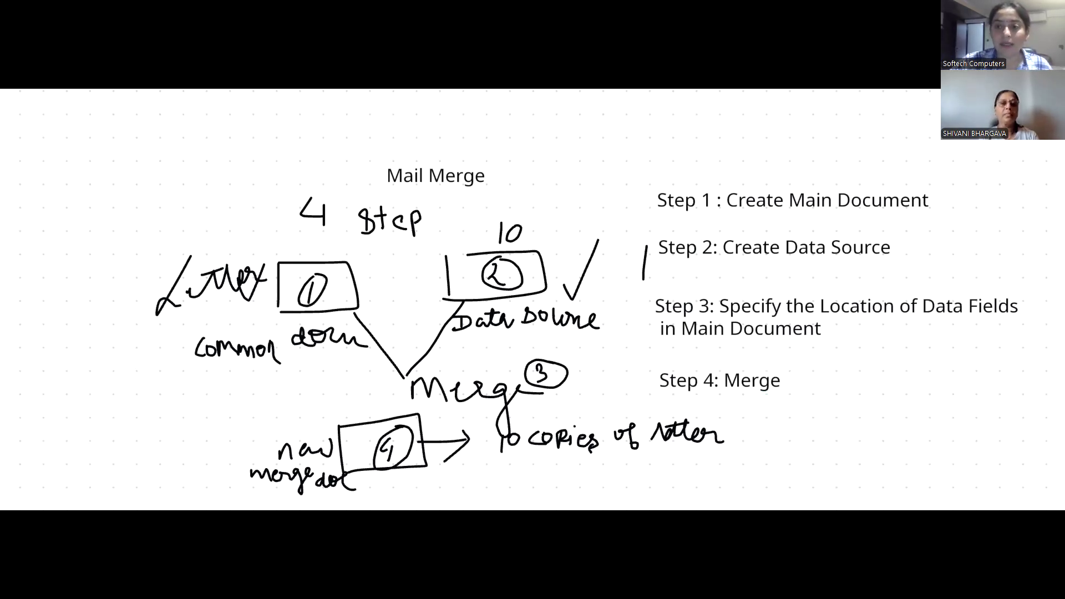
- Circle the four-step list and tick off each step from Step 1 to Merge
mouse_move(650, 182)
mouse_down()
mouse_move(1032, 332)
mouse_move(647, 183)
mouse_up()
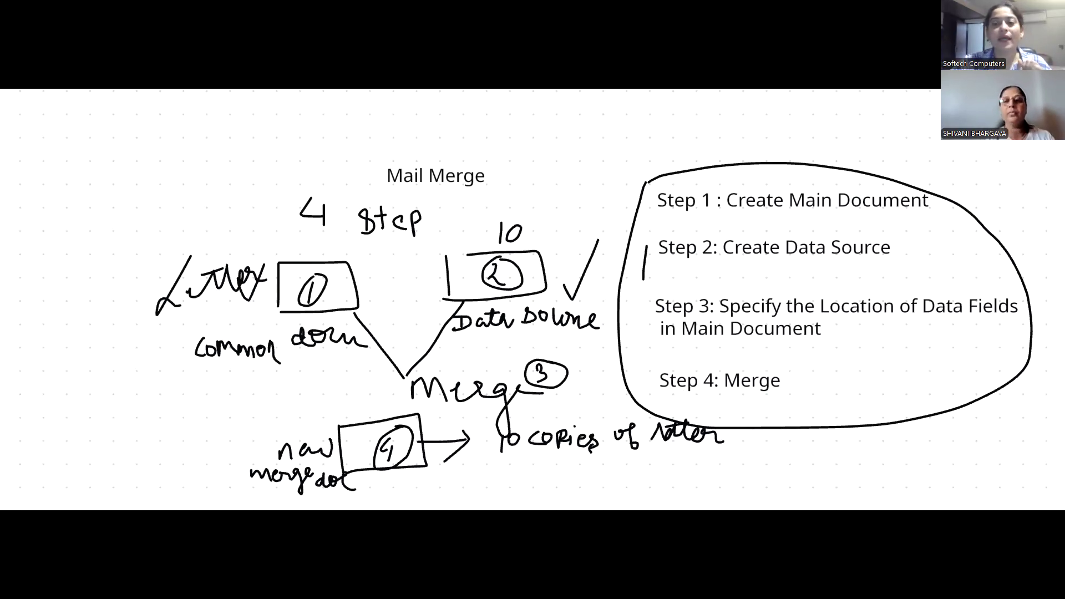
drag(934, 196, 956, 180)
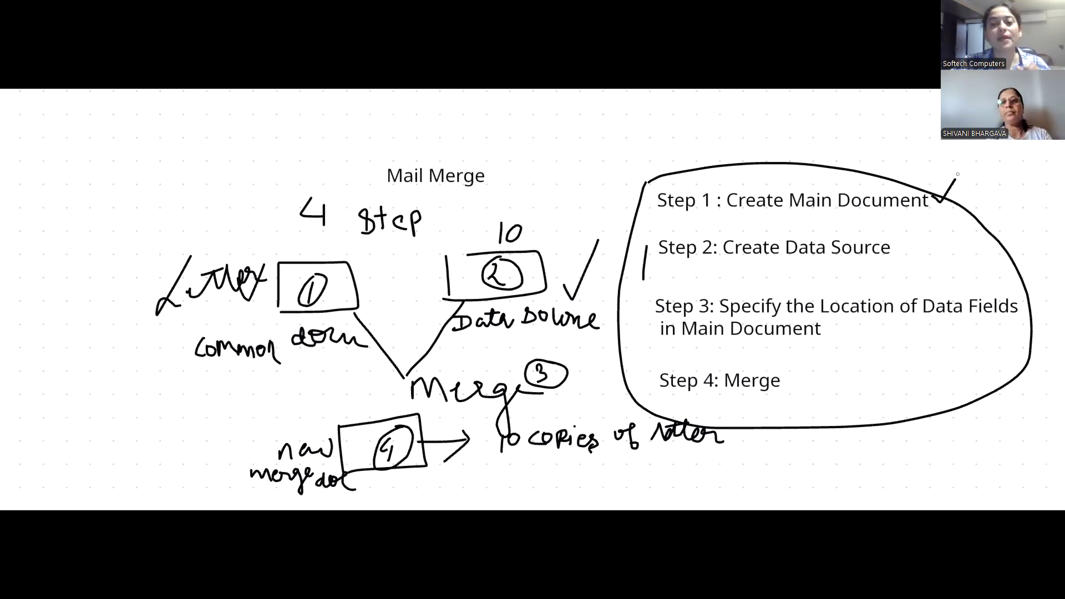
drag(893, 246, 922, 225)
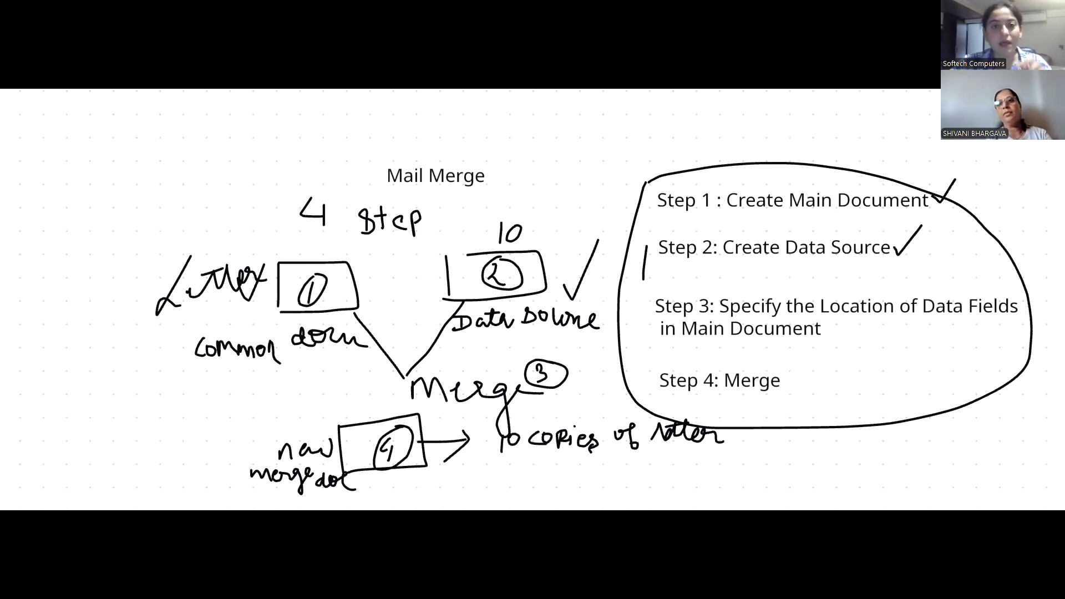
drag(923, 285, 947, 273)
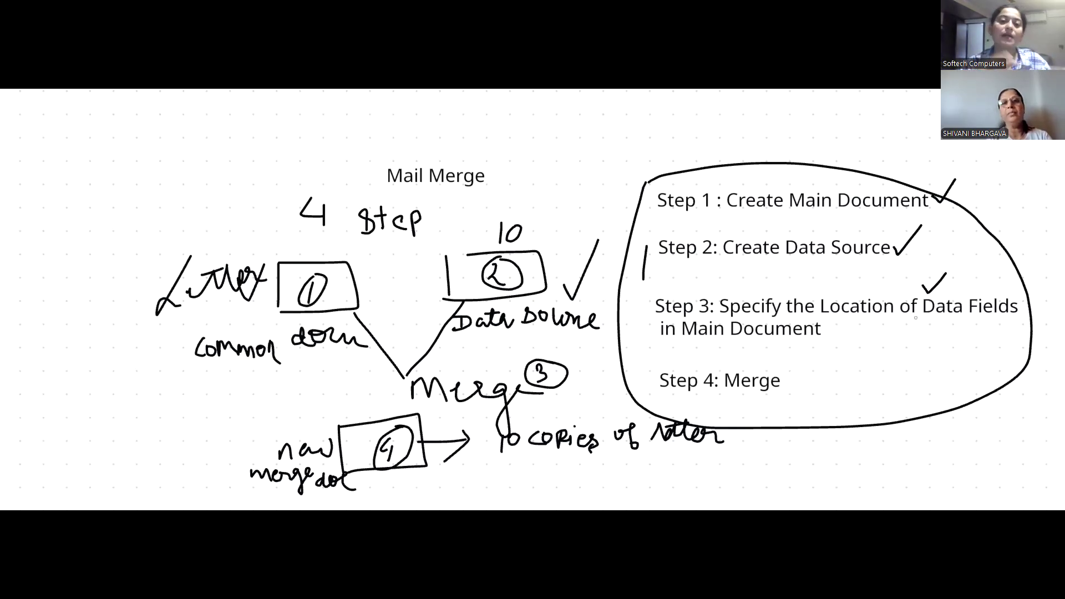
drag(794, 382, 824, 363)
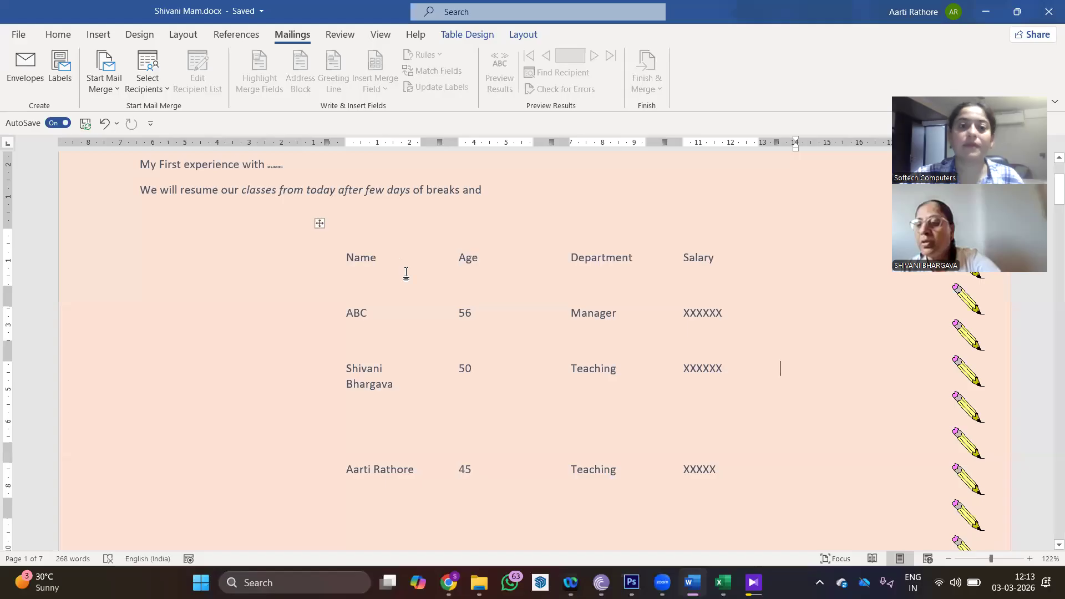
- Create a new blank Word document, Document1, from the File menu
click(406, 273)
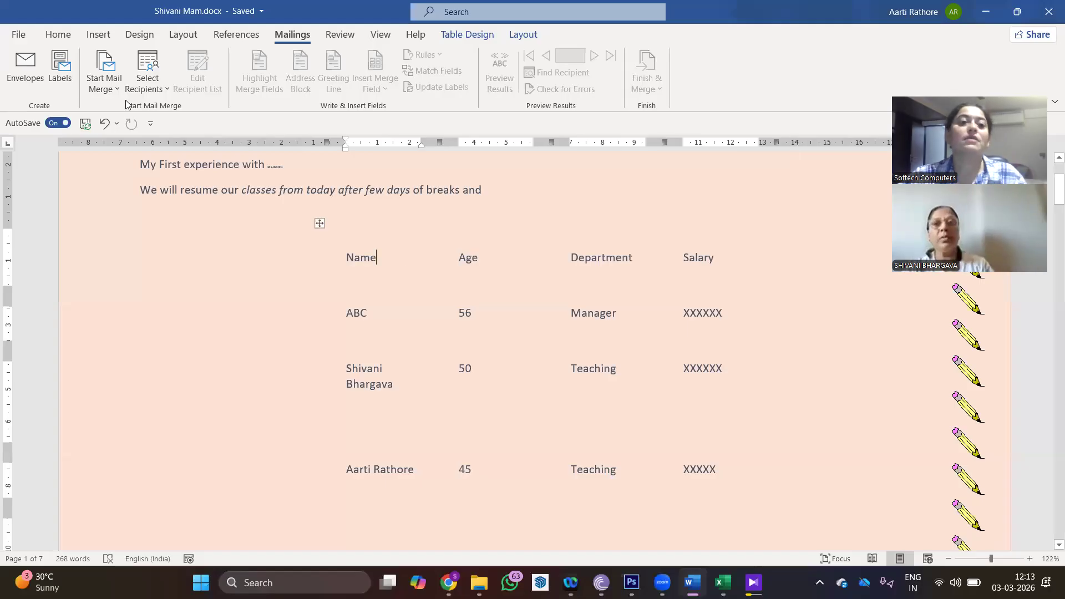
click(23, 41)
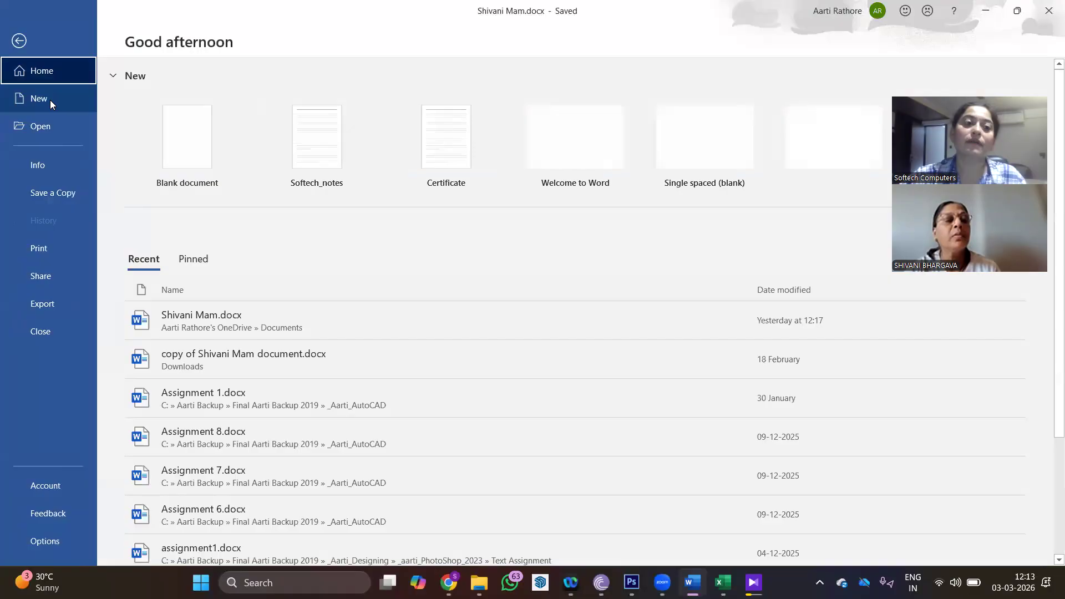
click(152, 139)
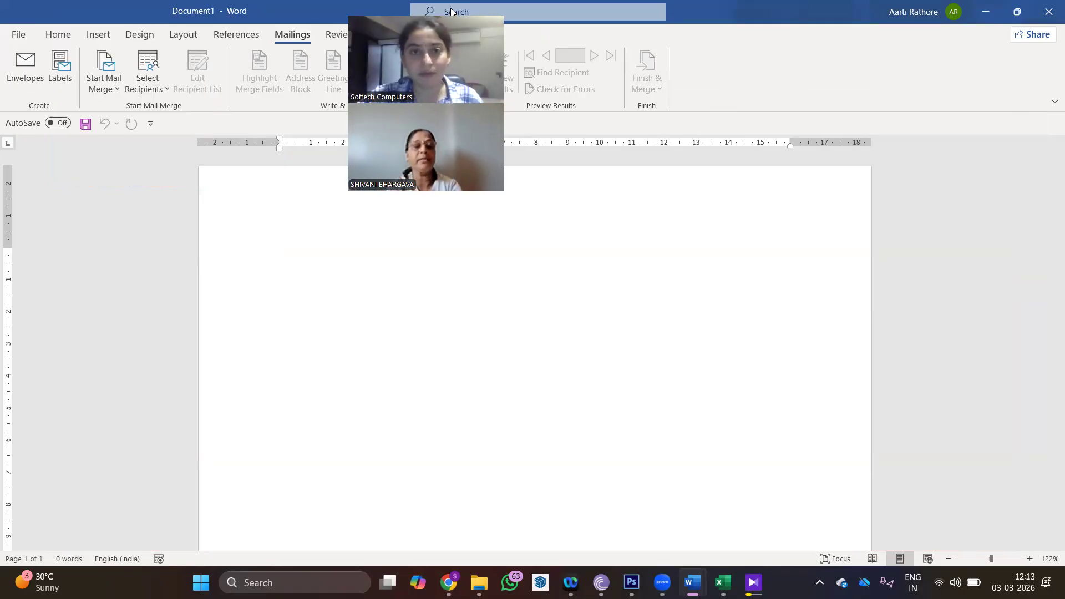
drag(451, 9, 541, 8)
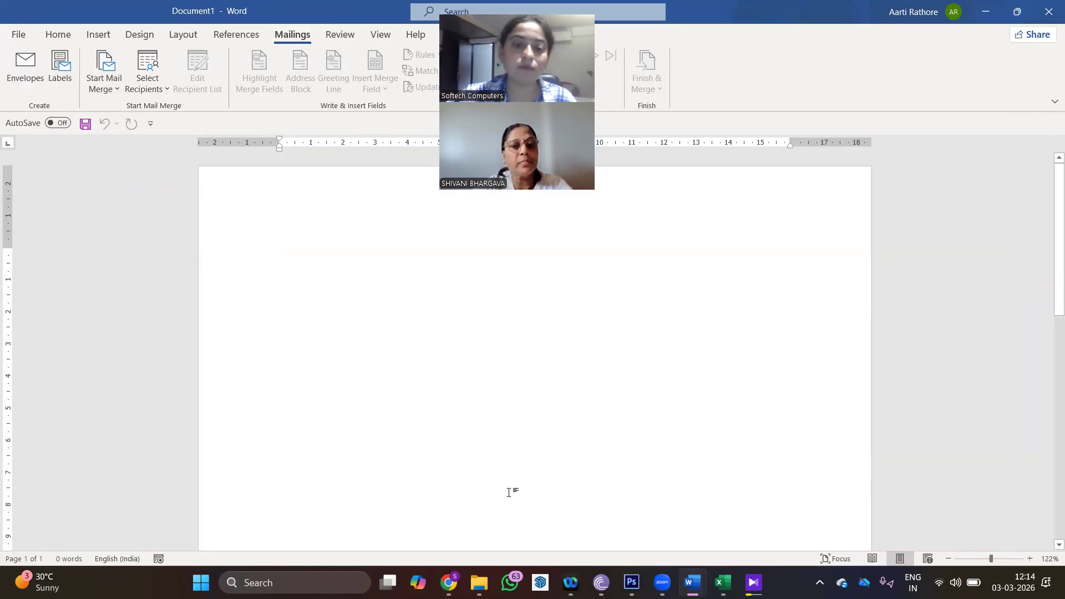
- Circle the Mailings tab and the Start Mail Merge button in ink
mouse_move(310, 27)
mouse_down()
mouse_move(259, 37)
mouse_move(304, 53)
mouse_move(318, 30)
mouse_move(309, 27)
mouse_move(338, 0)
mouse_up()
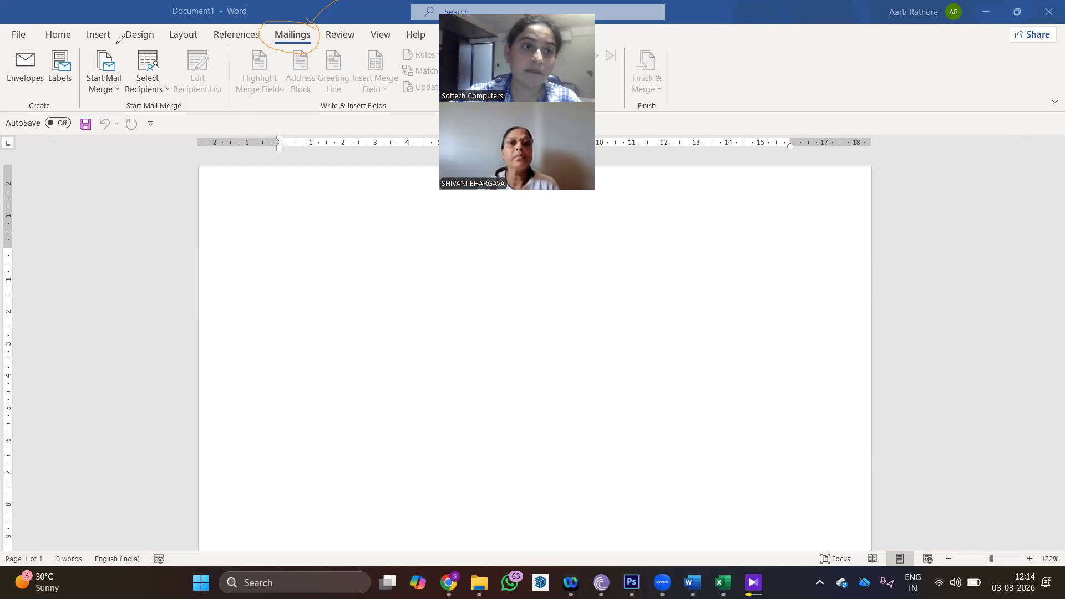
drag(122, 44, 80, 105)
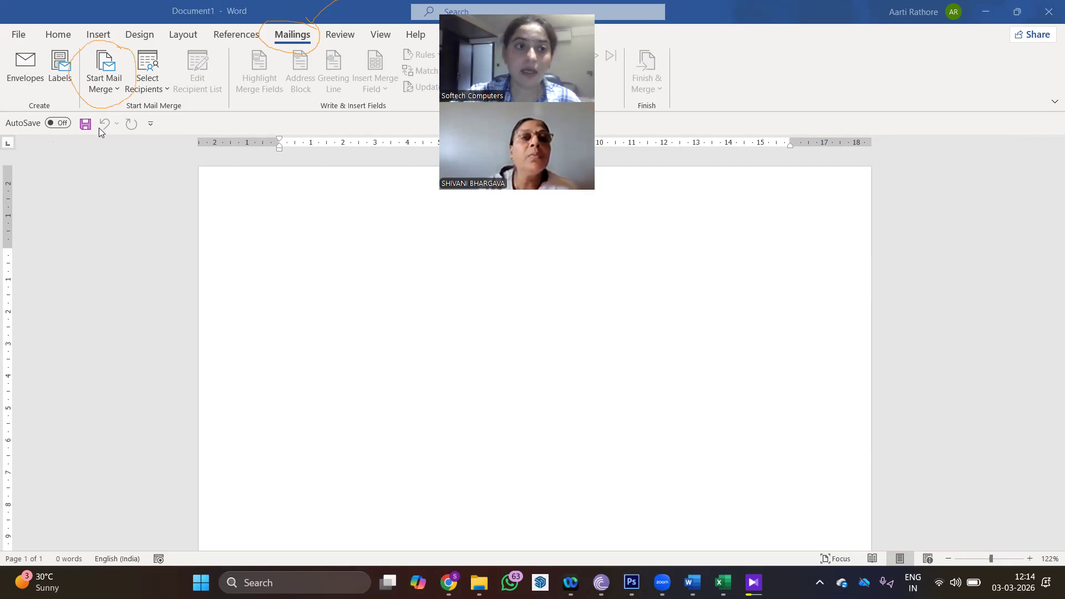
- Launch the Step-by-Step Mail Merge Wizard from the Start Mail Merge list
click(116, 89)
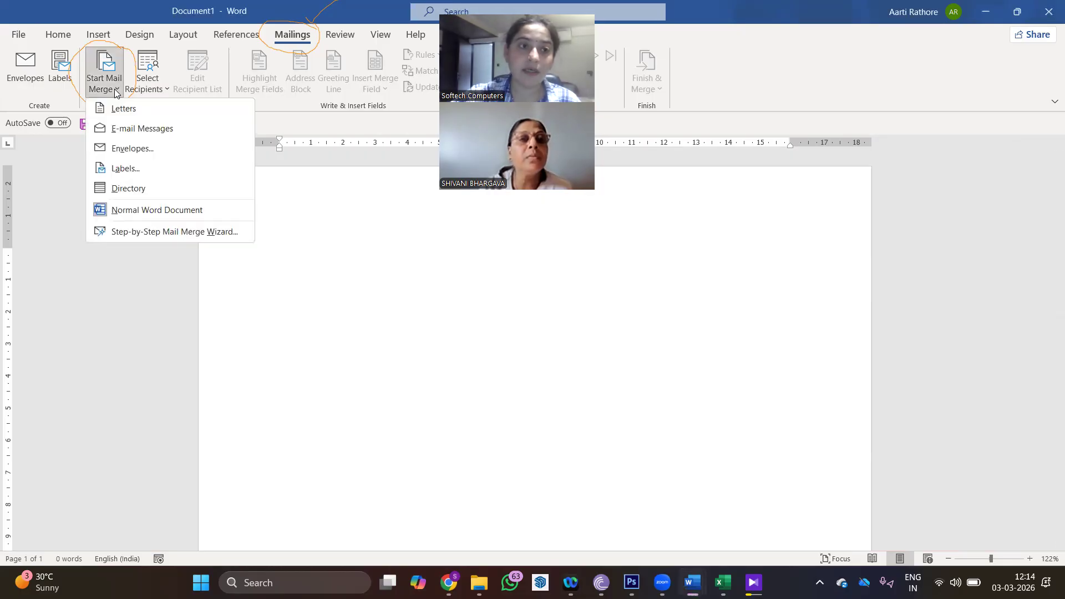
click(116, 232)
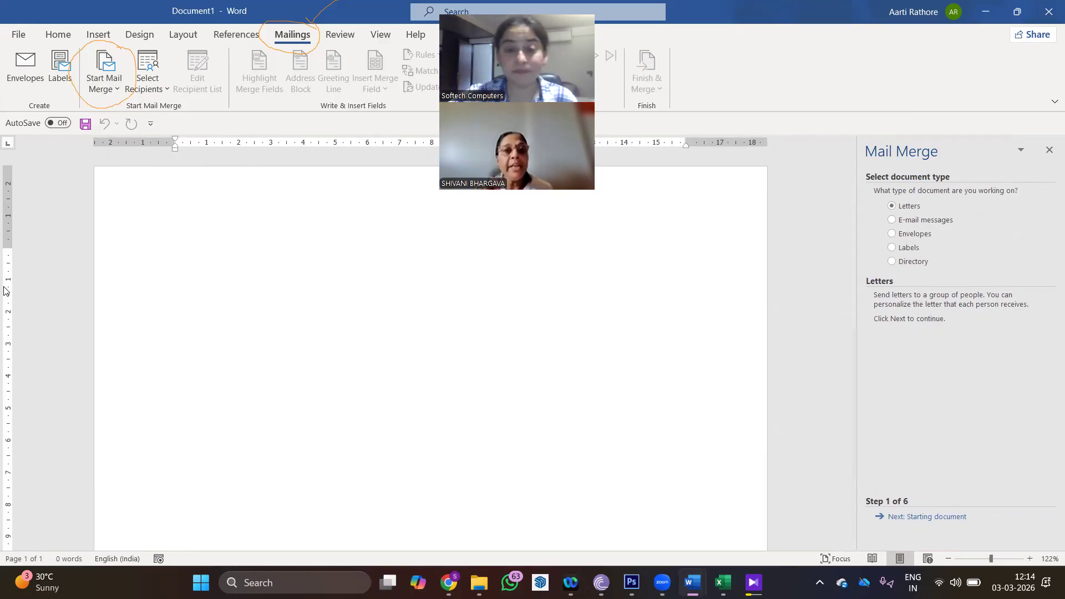
- Ink-mark Select document type, the Letters choice and Next: Starting document in the wizard pane
click(95, 99)
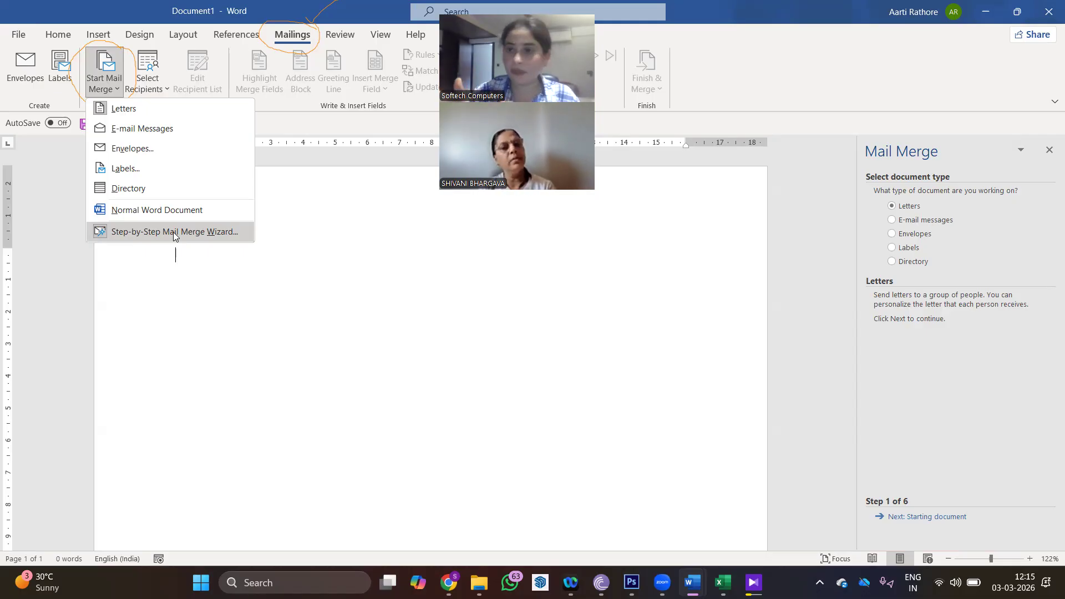
click(52, 234)
mouse_move(959, 167)
mouse_down()
mouse_move(846, 178)
mouse_move(968, 173)
mouse_move(960, 168)
mouse_up()
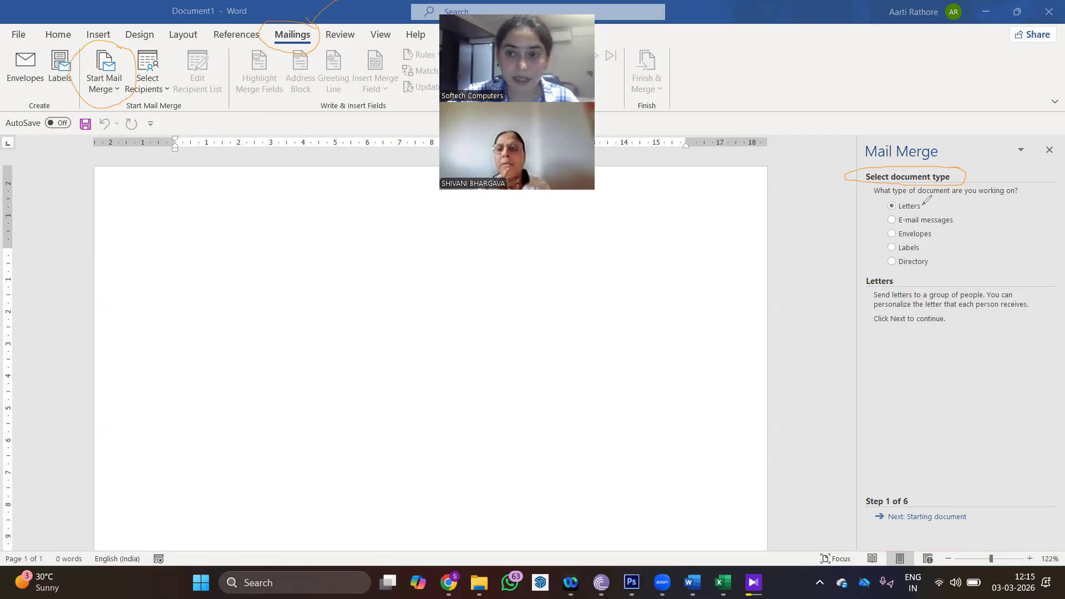
drag(927, 210, 950, 181)
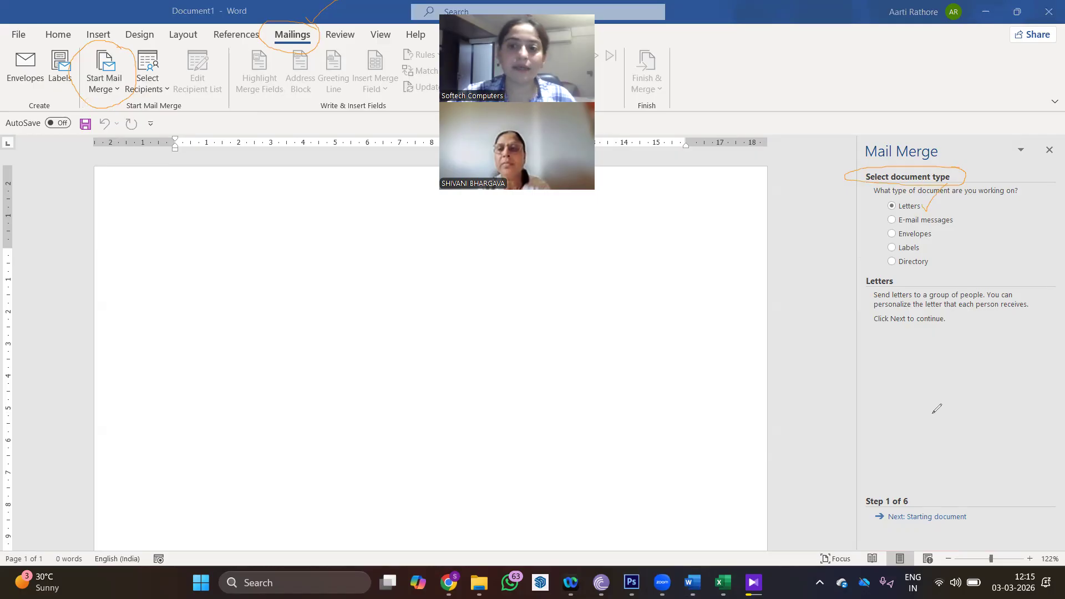
mouse_move(984, 511)
mouse_down()
mouse_move(910, 503)
mouse_move(865, 527)
mouse_move(993, 537)
mouse_move(952, 509)
mouse_up()
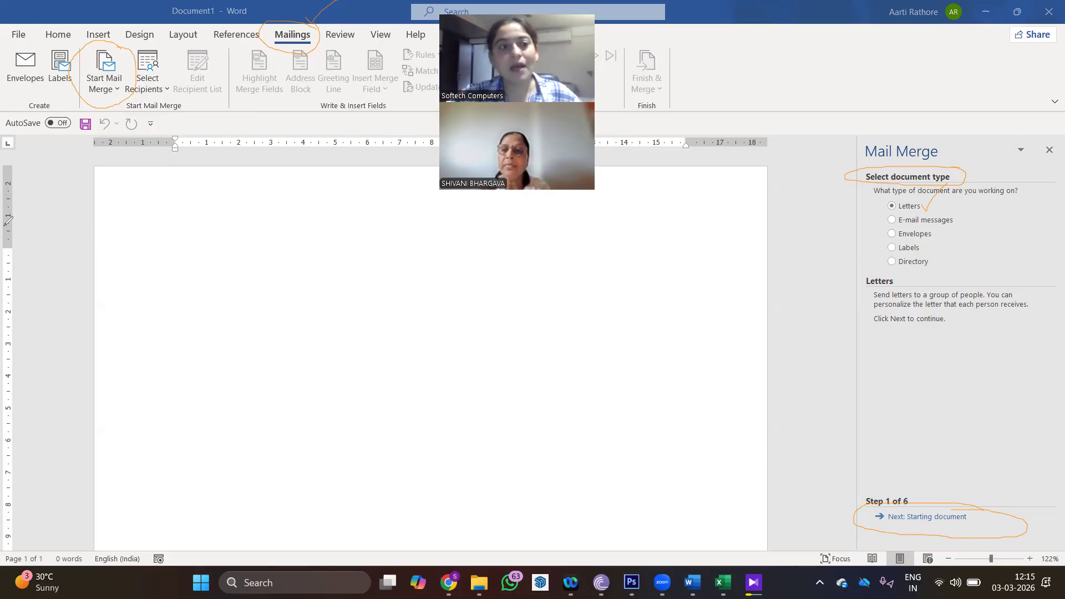
- Add a one-line dark red caption 'S 1: Select Document Type' across the top of the window
click(665, 202)
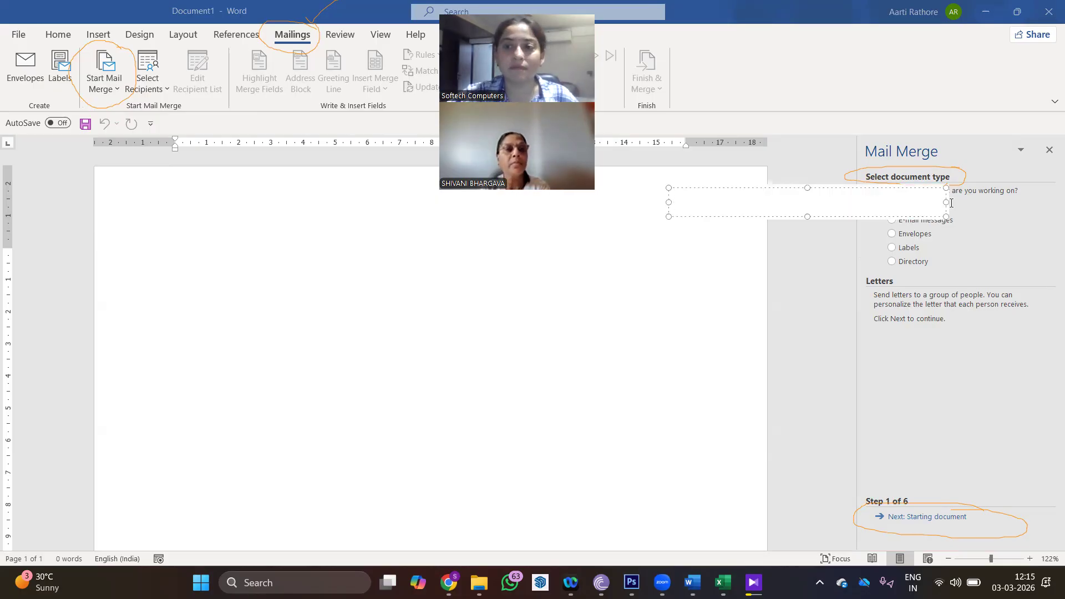
drag(922, 203, 844, 206)
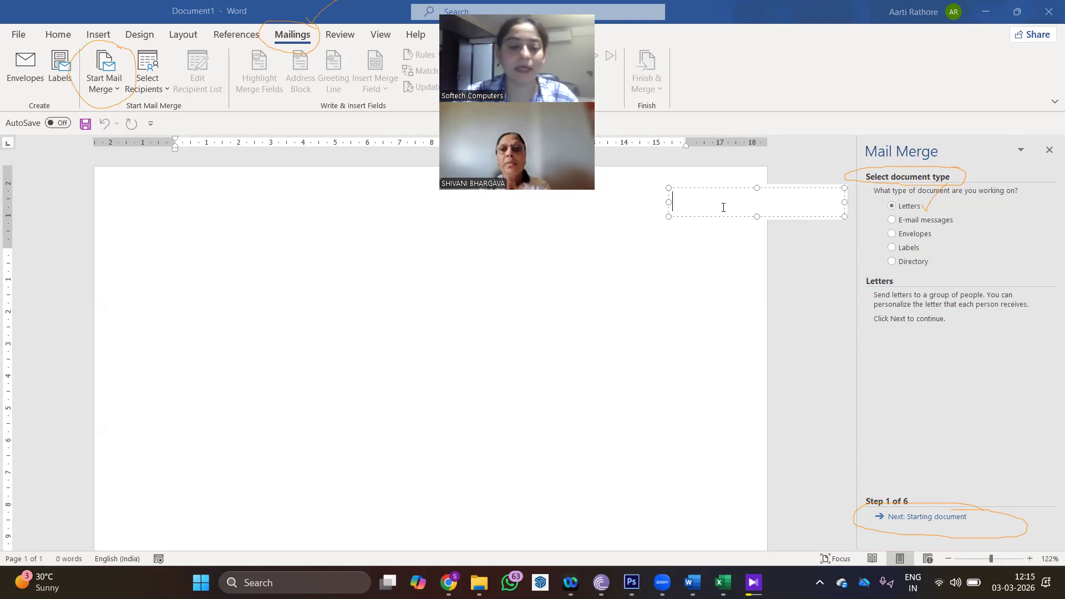
text(1)
key(BackSpace)
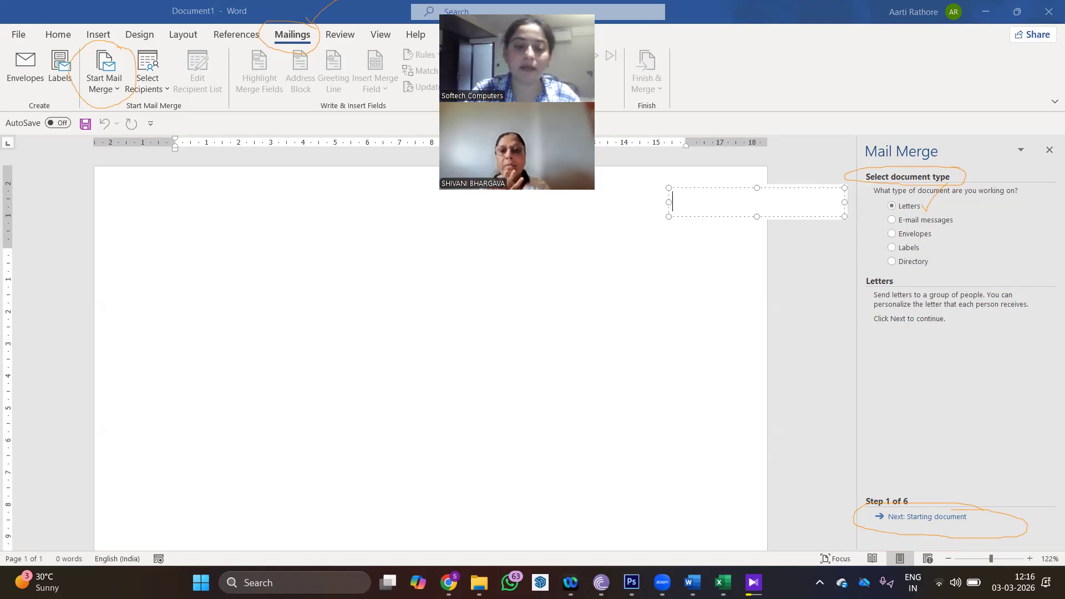
text(S 1)
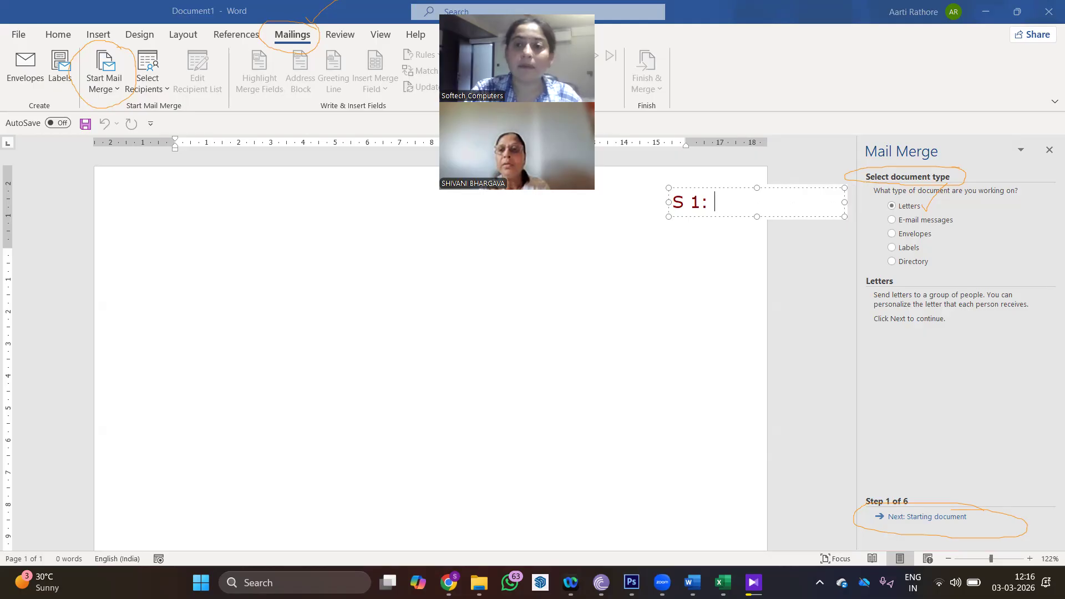
text(: Select )
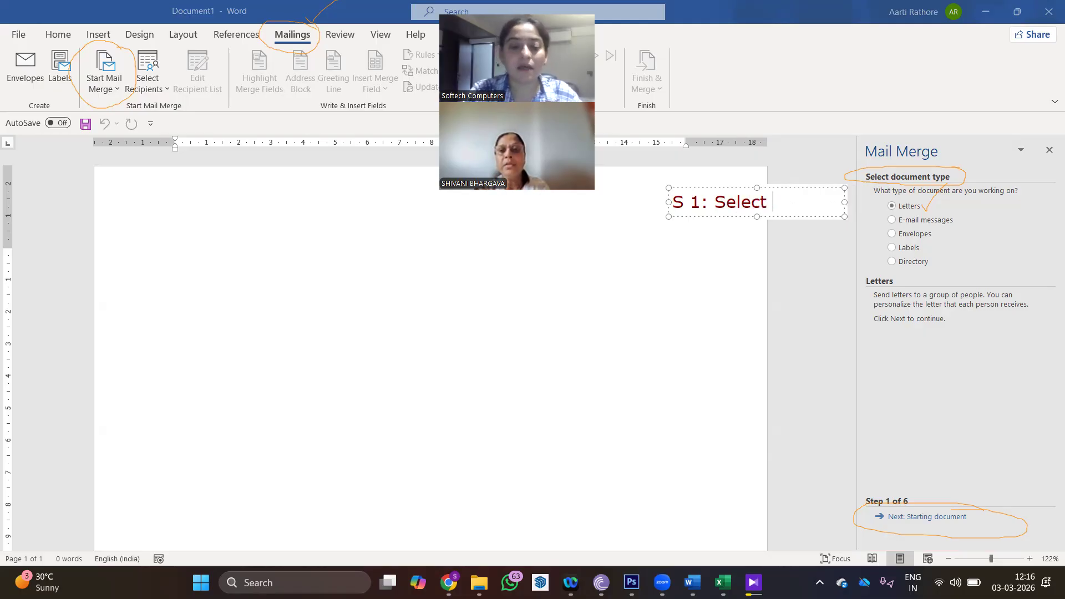
text(Document Type)
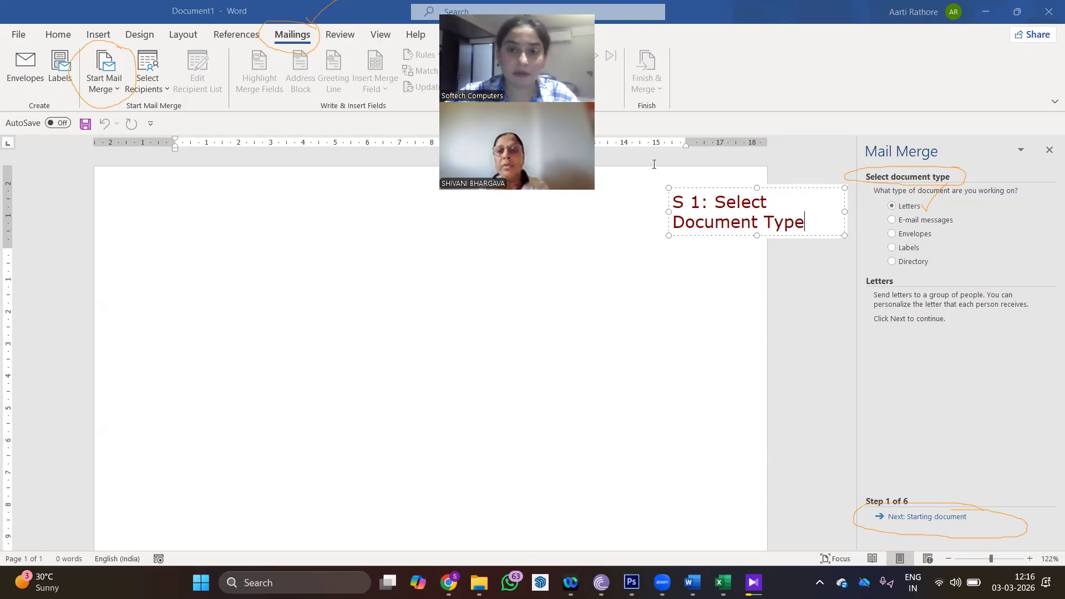
drag(670, 211, 575, 212)
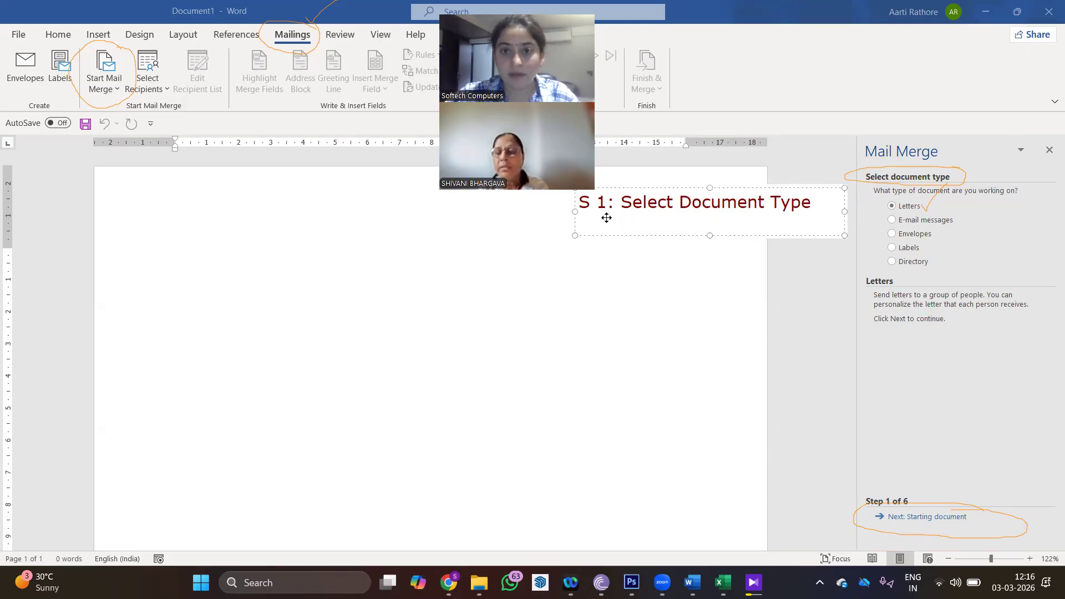
drag(693, 184, 734, 34)
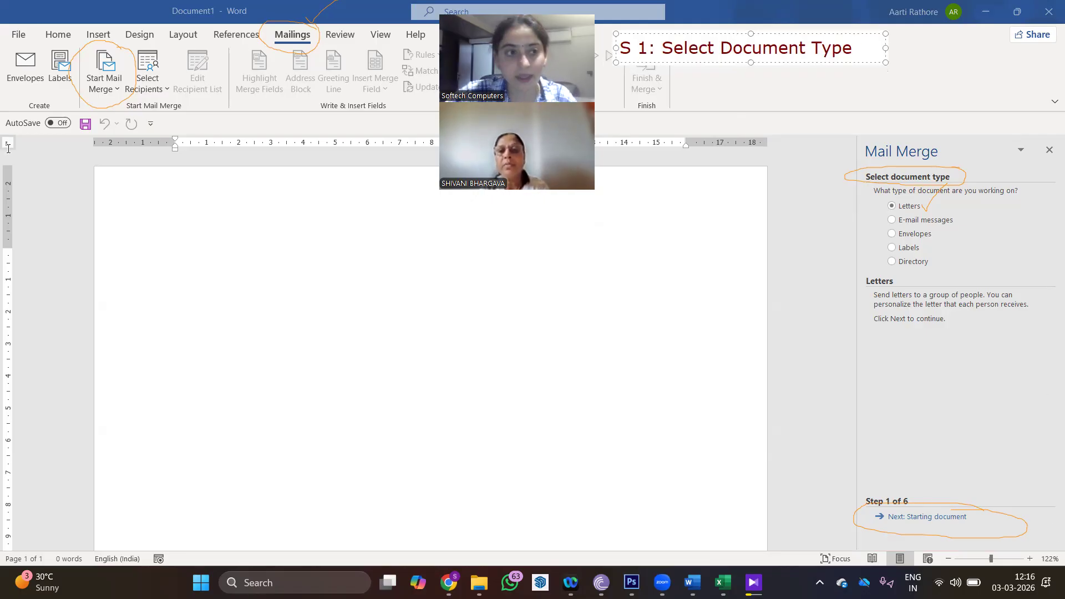
click(269, 221)
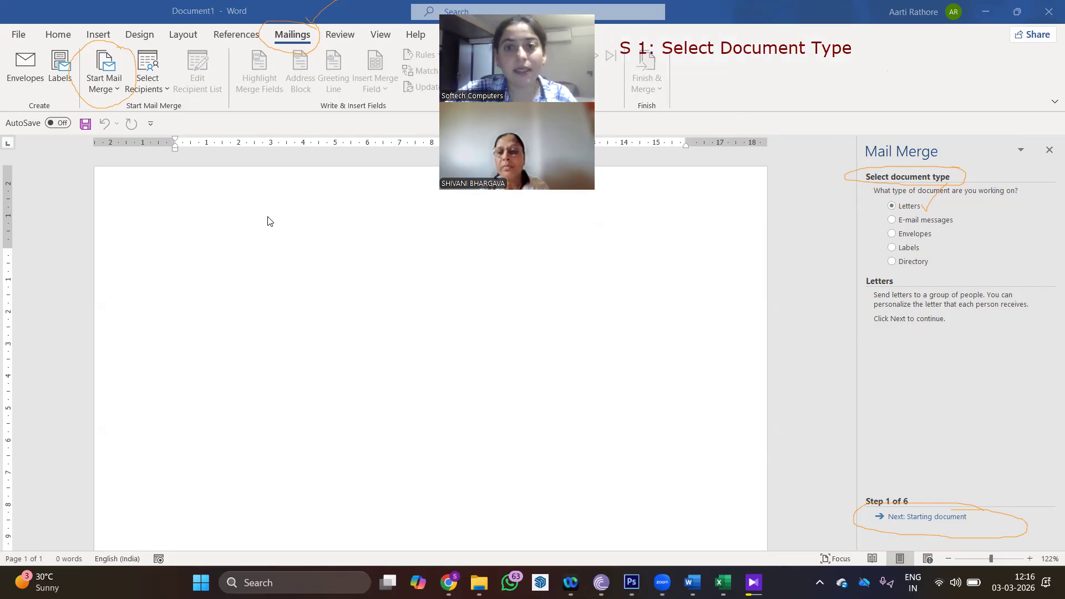
- Advance the wizard to Step 2; ink-mark Use the current document and Start from existing document
click(952, 517)
click(752, 304)
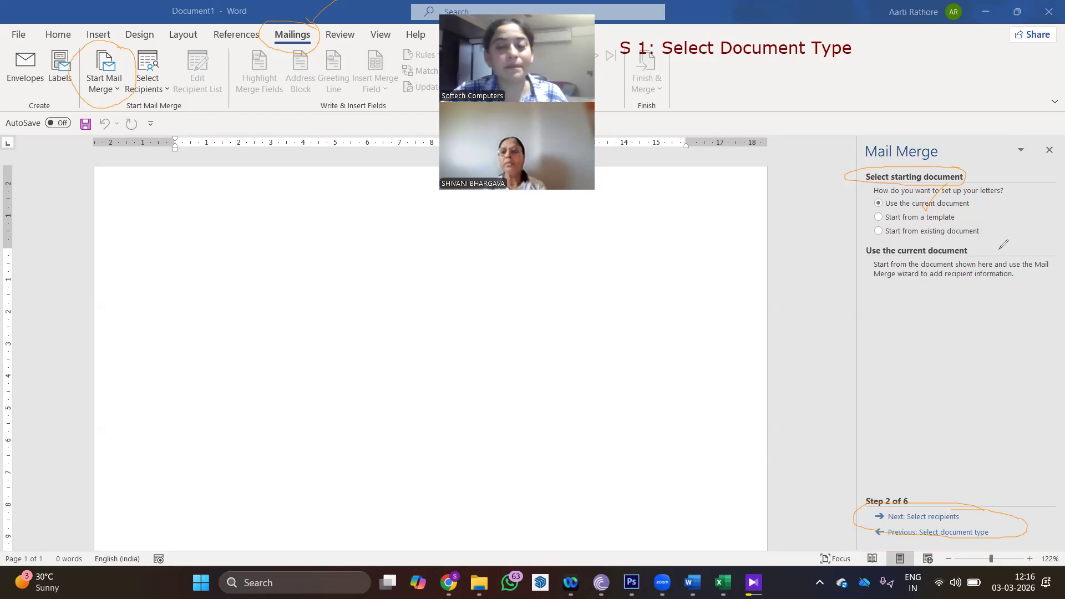
drag(981, 234, 988, 233)
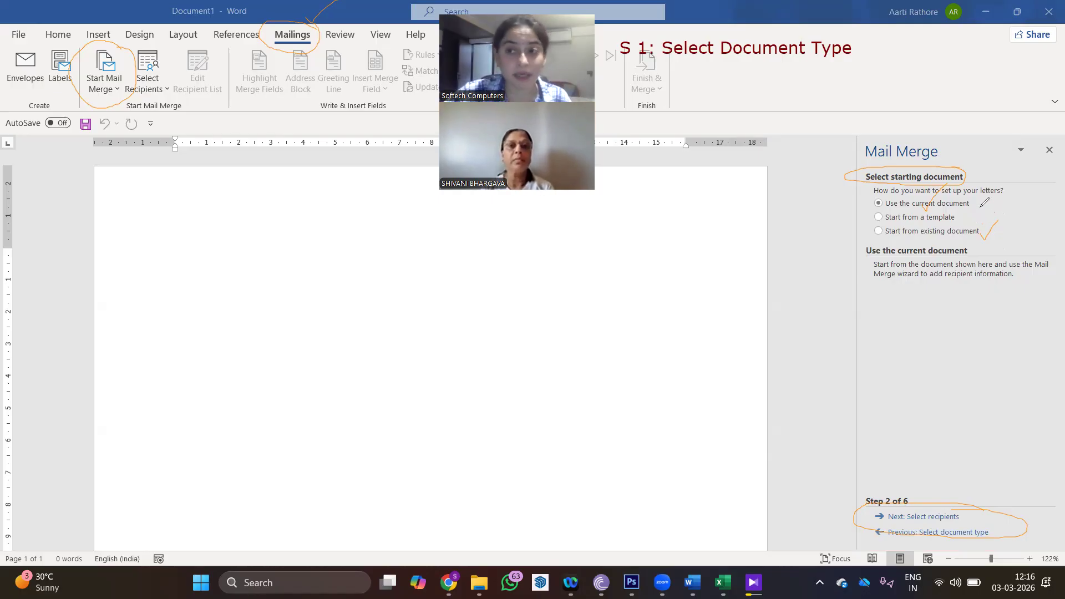
mouse_move(915, 191)
mouse_down()
mouse_move(878, 193)
mouse_move(877, 204)
mouse_move(985, 205)
mouse_move(975, 194)
mouse_up()
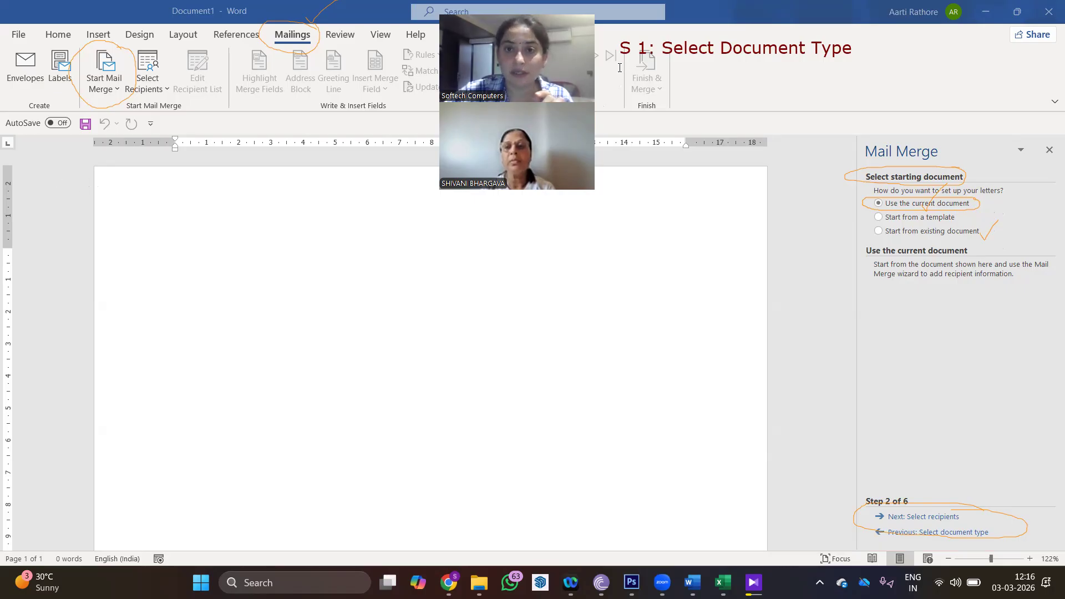
click(678, 83)
- Caption step 2 'S2: Starting Document : Use Current Document' just below the step 1 note
text(S2: Starting Document)
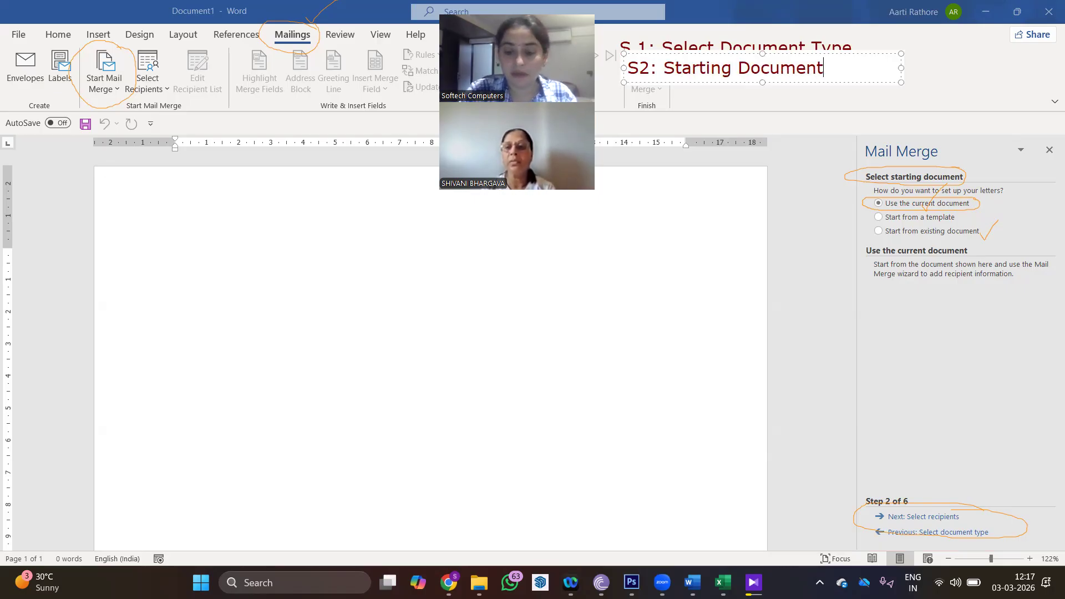
text(U)
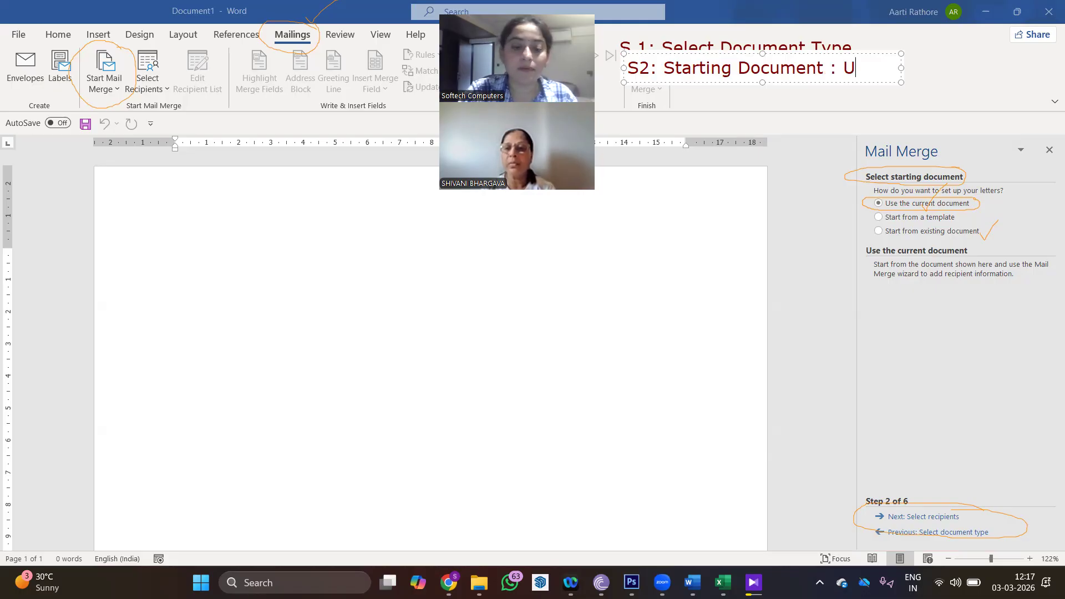
text(se Current )
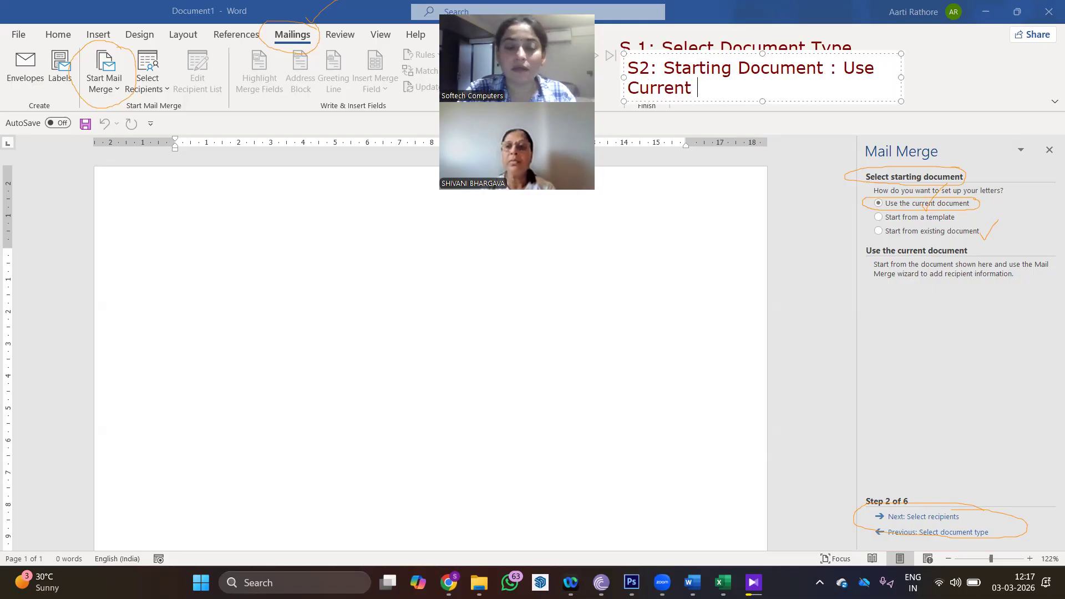
text(Document)
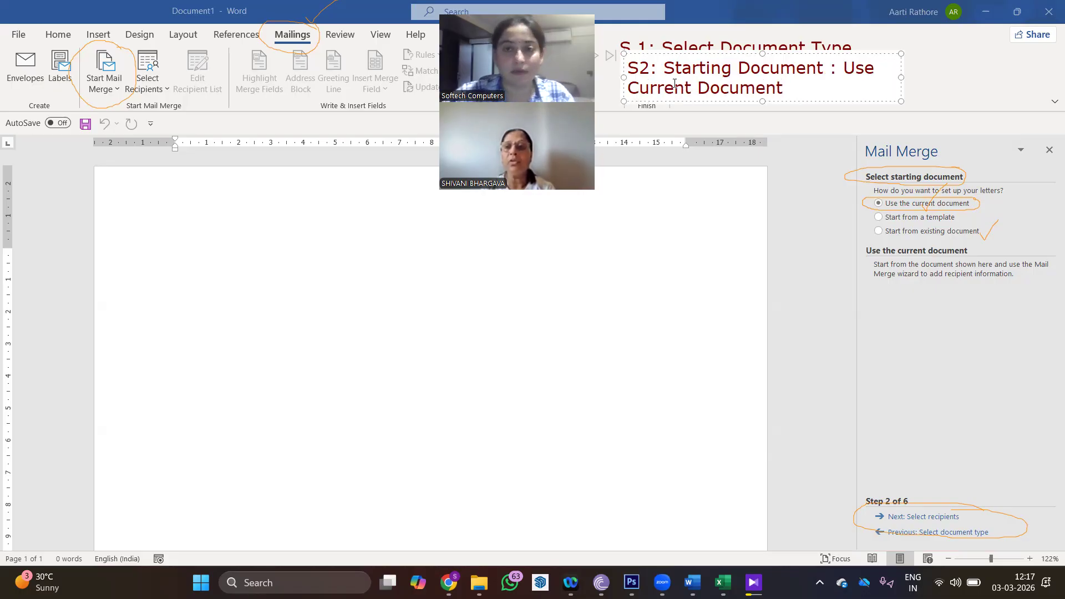
drag(682, 50, 673, 61)
click(936, 63)
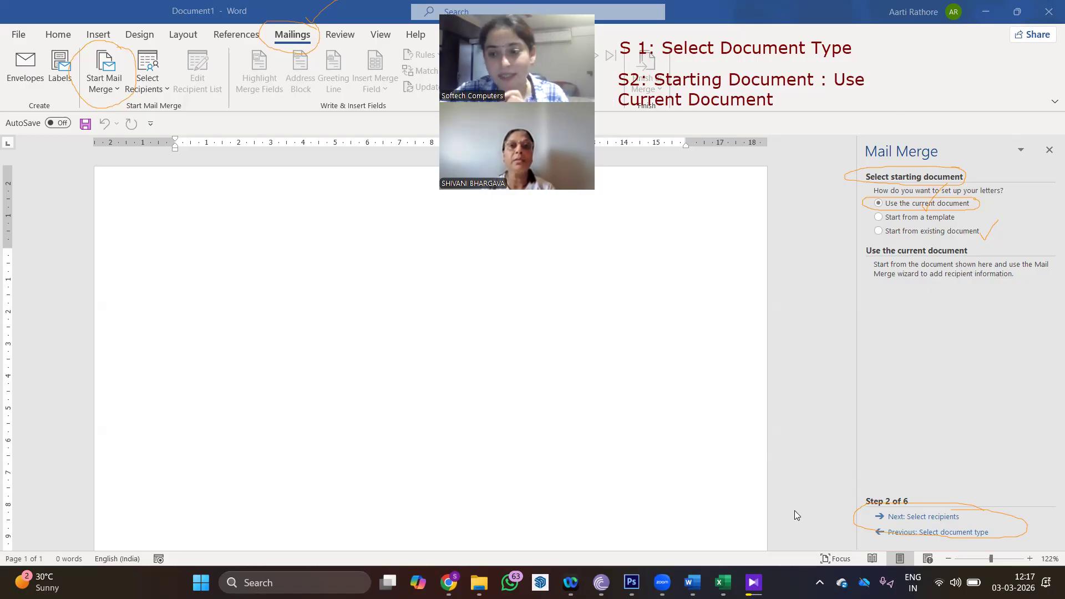
click(903, 432)
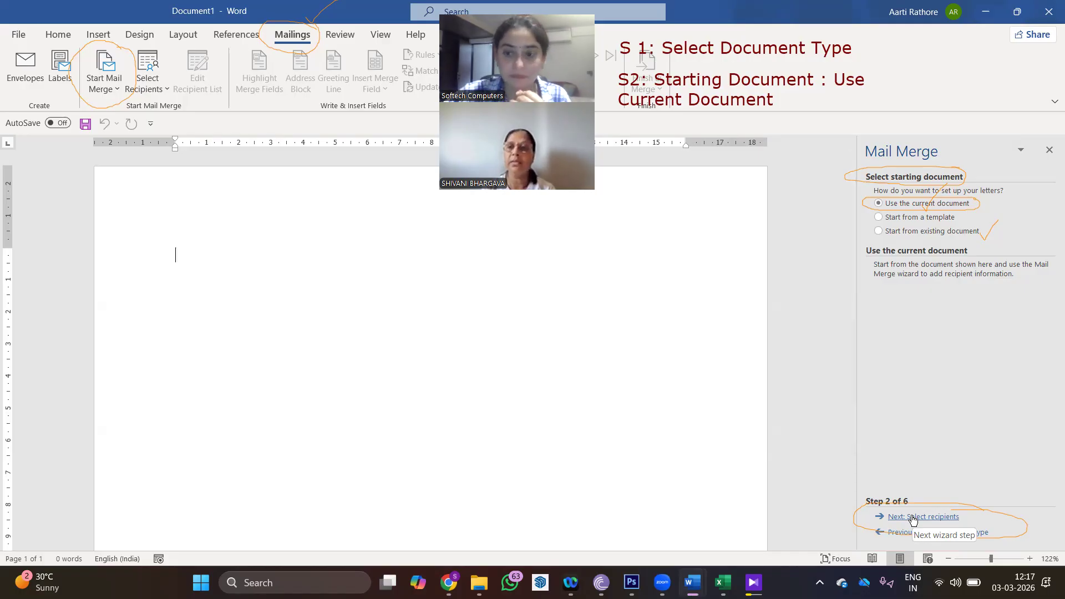
- Add the caption 'S3: Select Recipients' and move the wizard on to Step 3 of 6
click(630, 140)
text(S3)
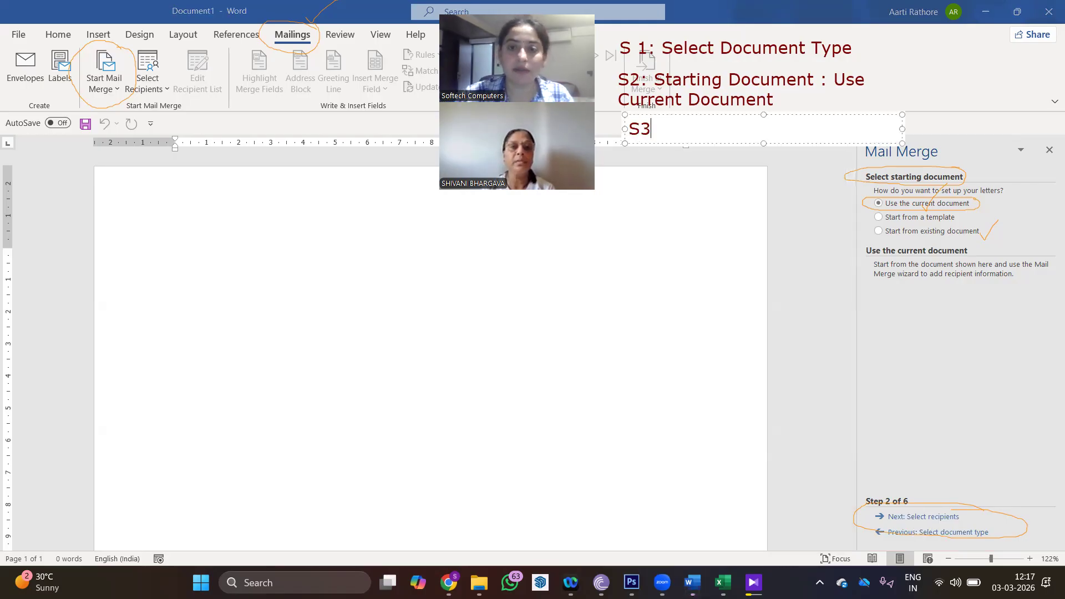
text(: Select Recipients)
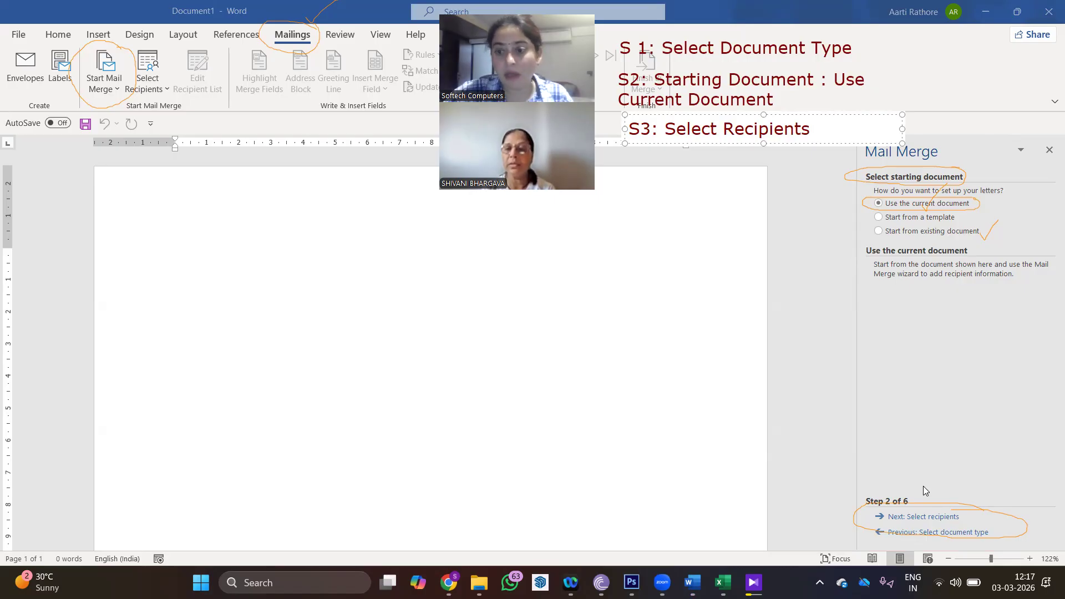
click(933, 519)
click(888, 466)
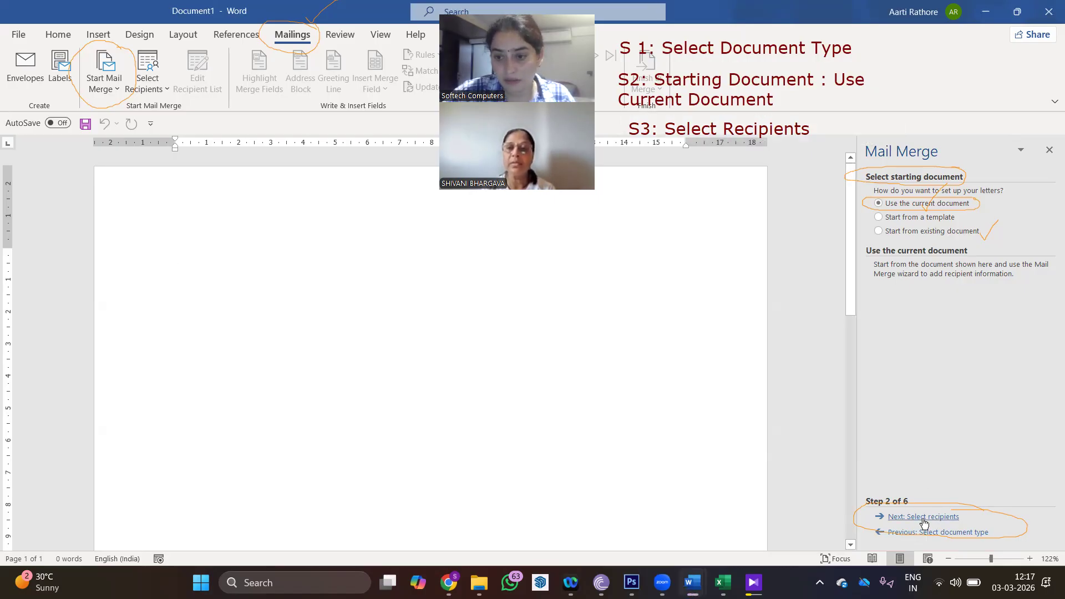
click(924, 517)
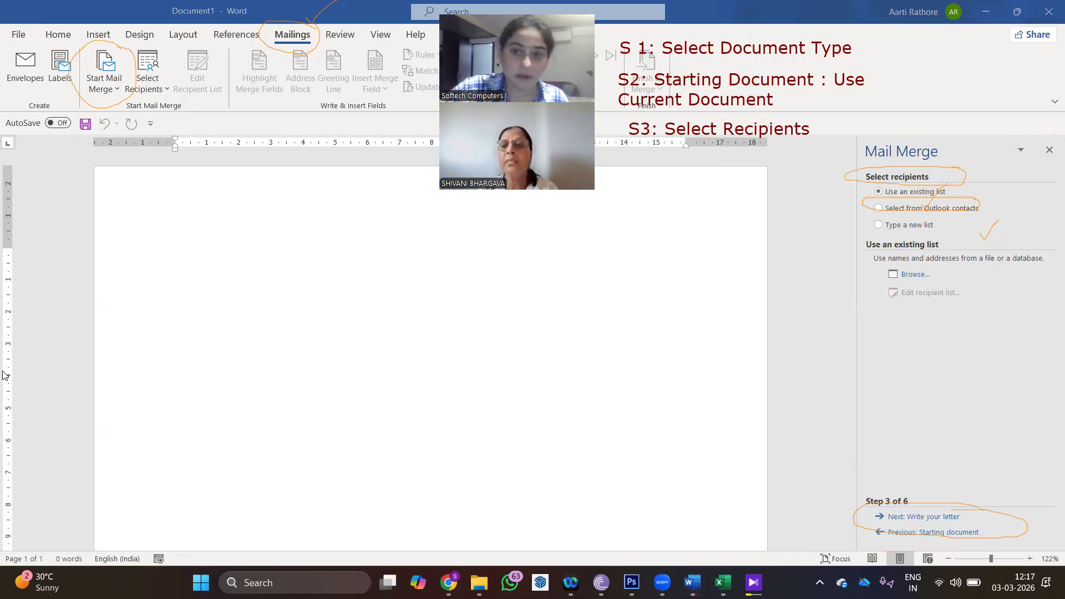
- Erase the leftover orange ink circles and ticks from the previous step
click(946, 166)
click(936, 198)
click(936, 195)
click(992, 229)
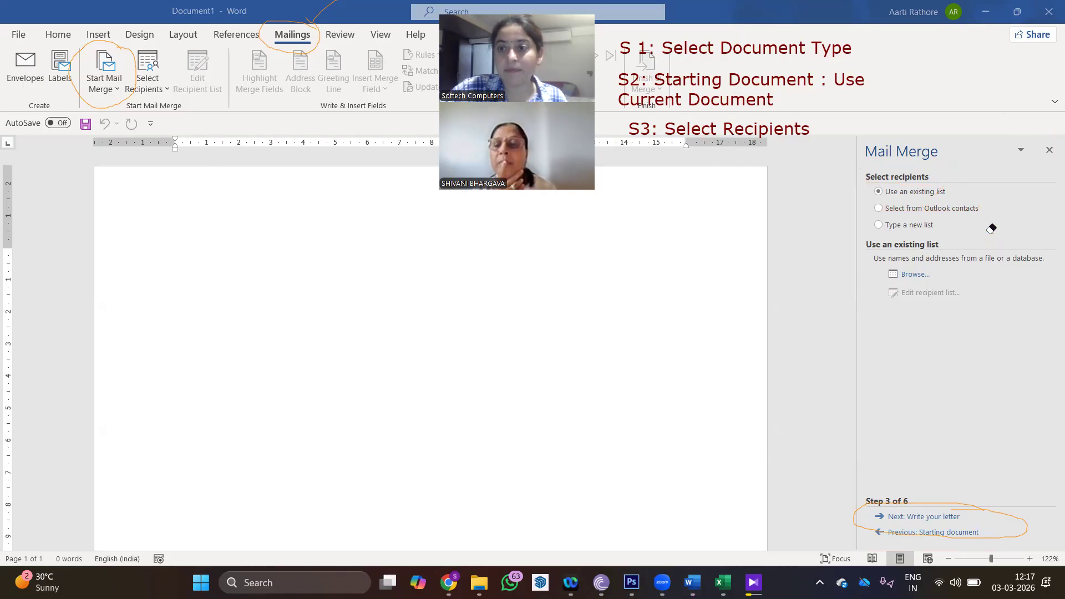
click(51, 219)
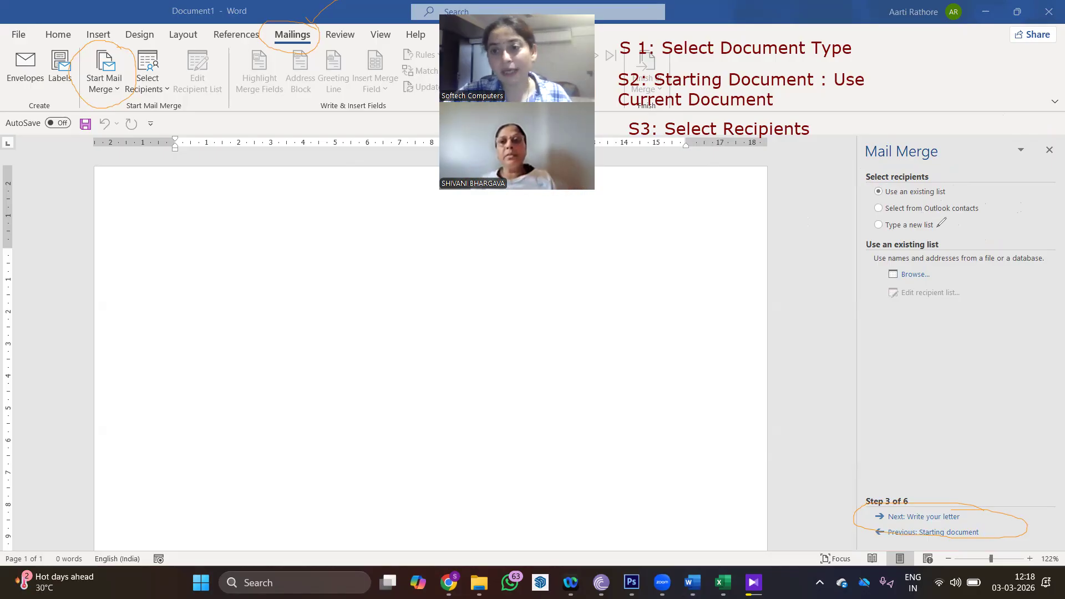
- Ink-mark the recipient options, choose Type a new list, and create the new address list
drag(938, 232, 957, 213)
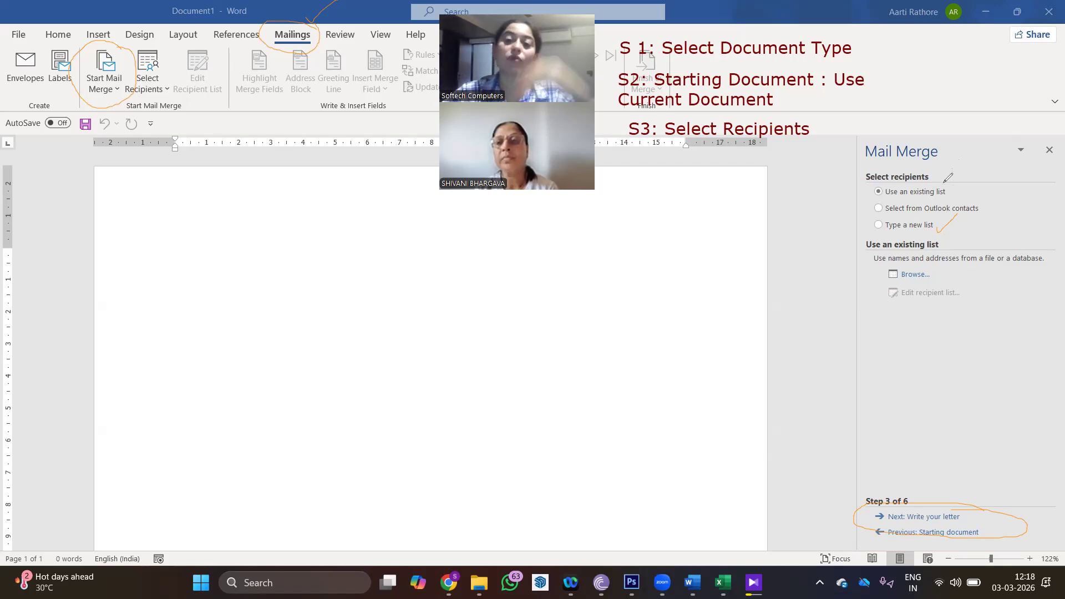
mouse_move(956, 182)
mouse_down()
mouse_move(860, 193)
mouse_move(980, 199)
mouse_move(941, 183)
mouse_up()
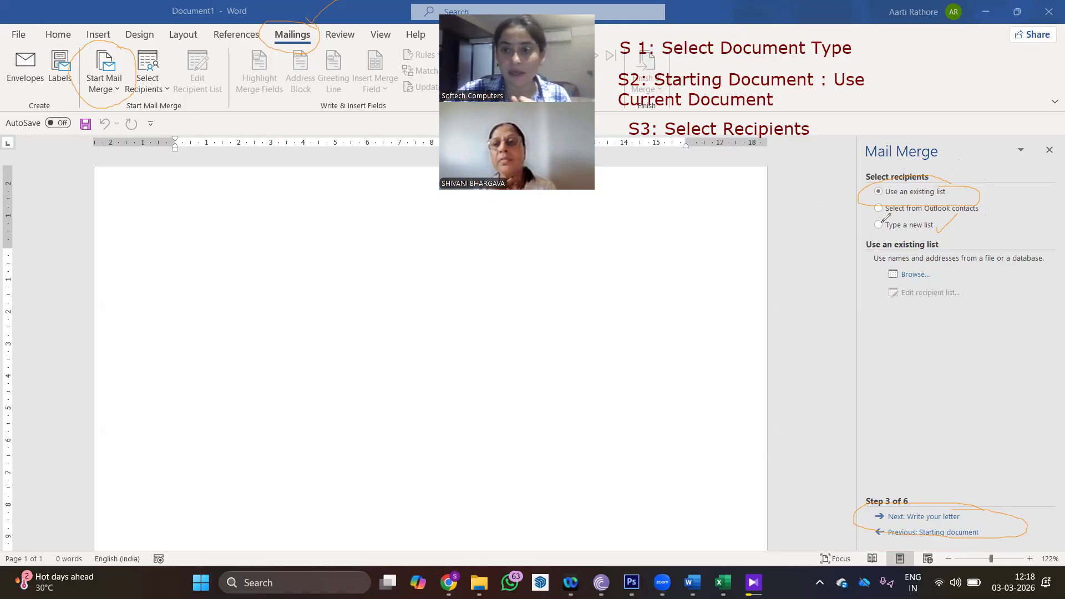
click(913, 221)
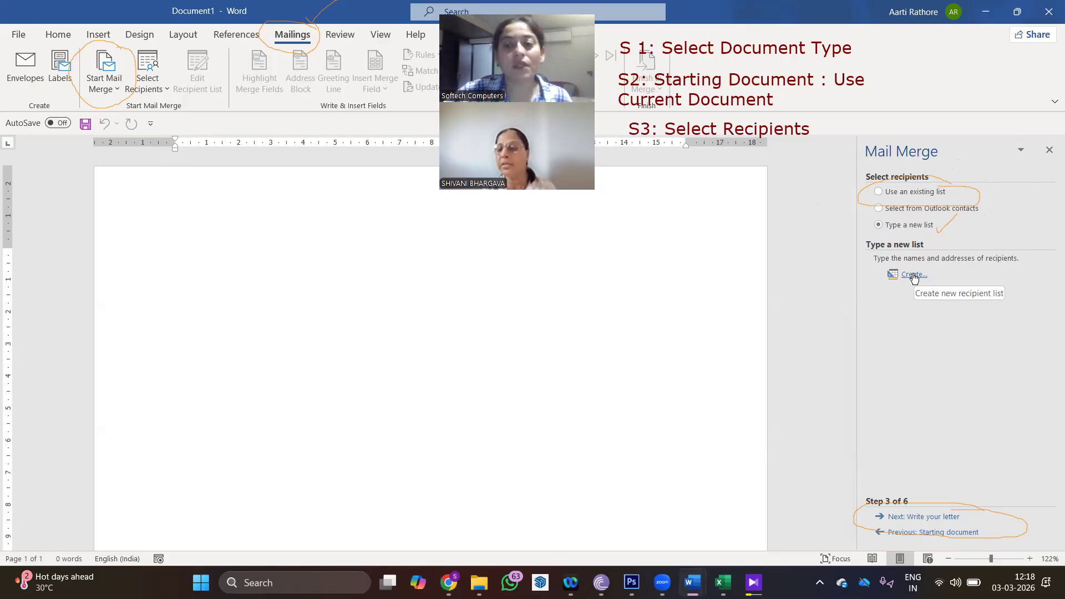
click(915, 276)
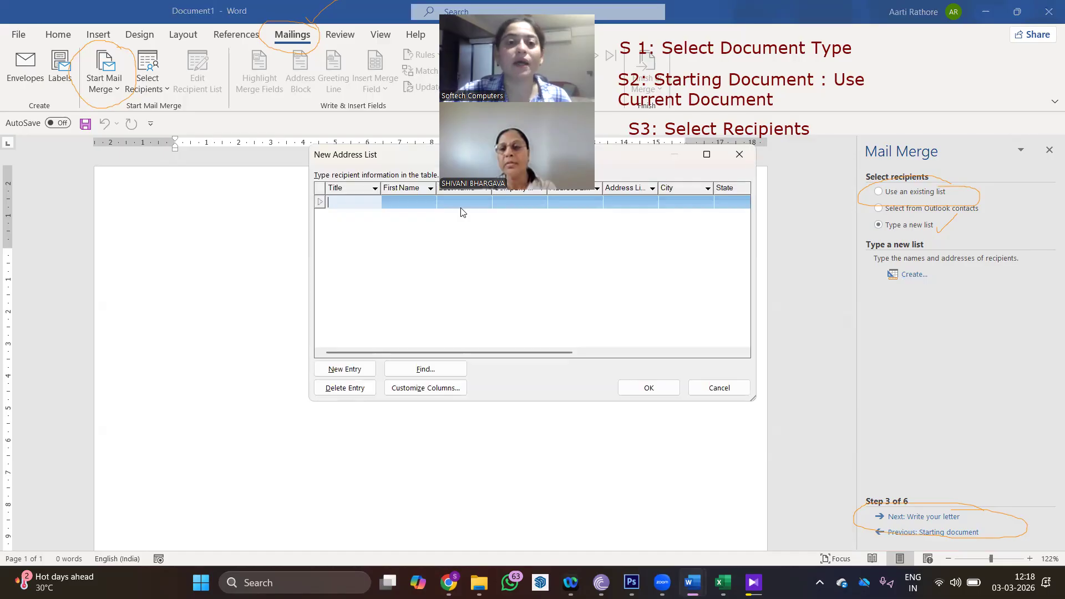
- Scroll through the empty Title-to-State columns, then bring up Customize Columns
drag(379, 161, 336, 232)
drag(414, 422, 643, 423)
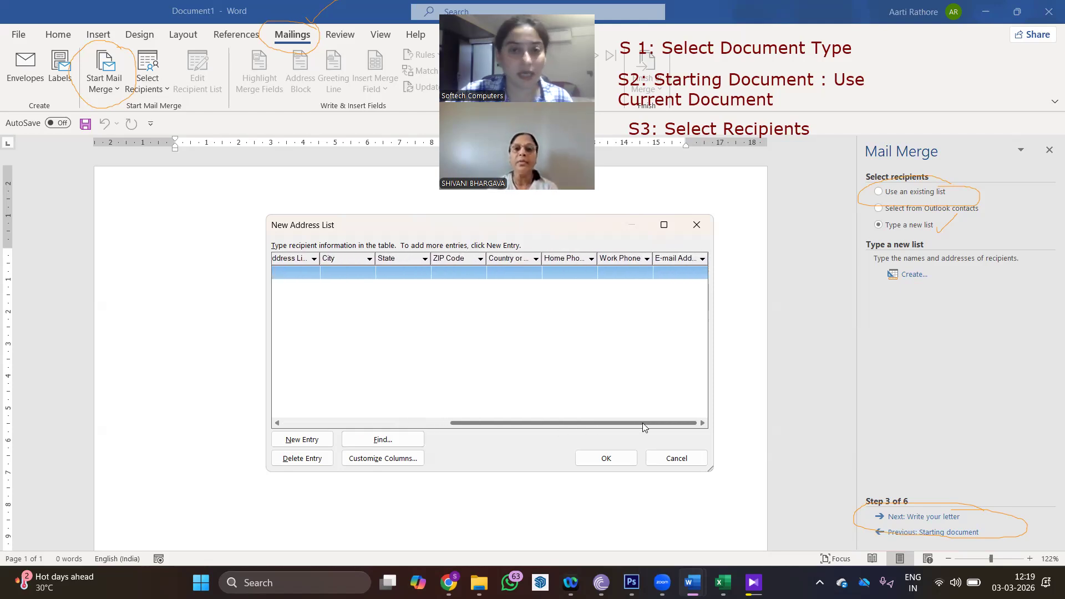
drag(643, 423, 448, 418)
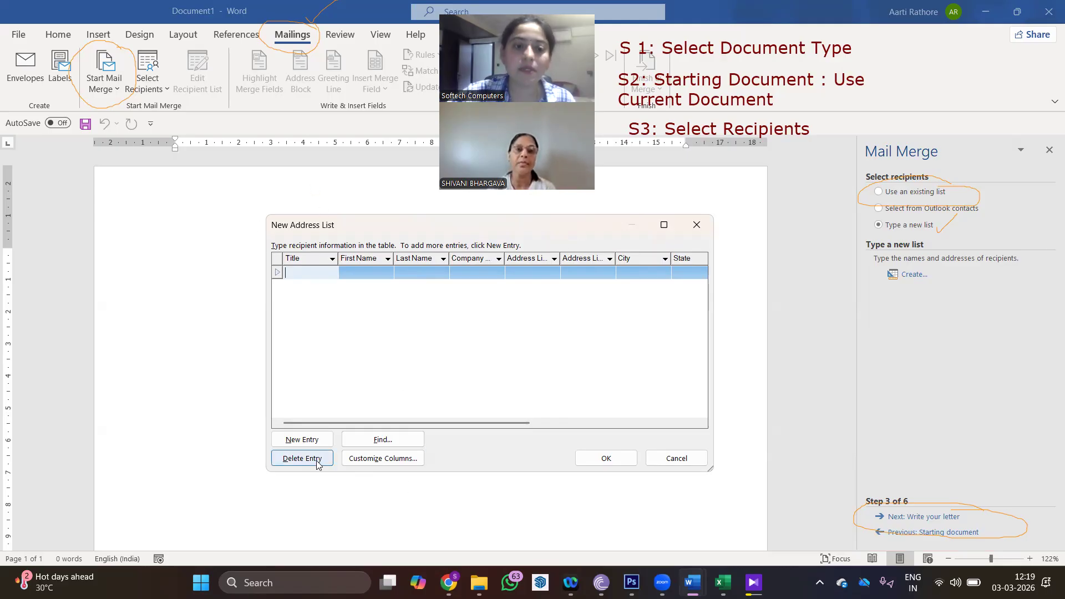
click(377, 460)
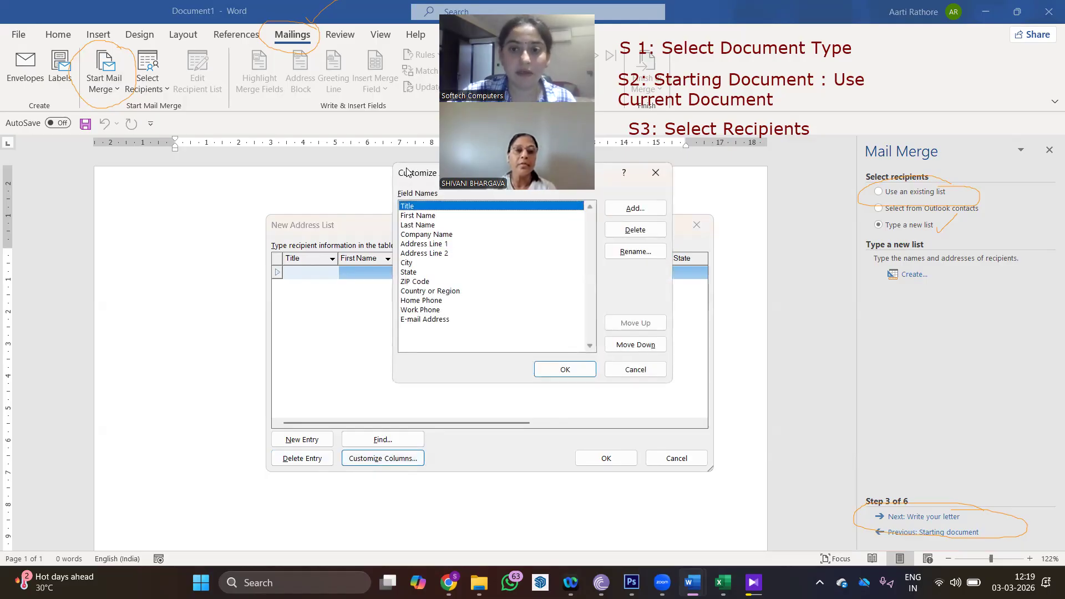
- Delete the Work Phone, Country or Region, State and Address Line 2 fields
drag(407, 172, 513, 230)
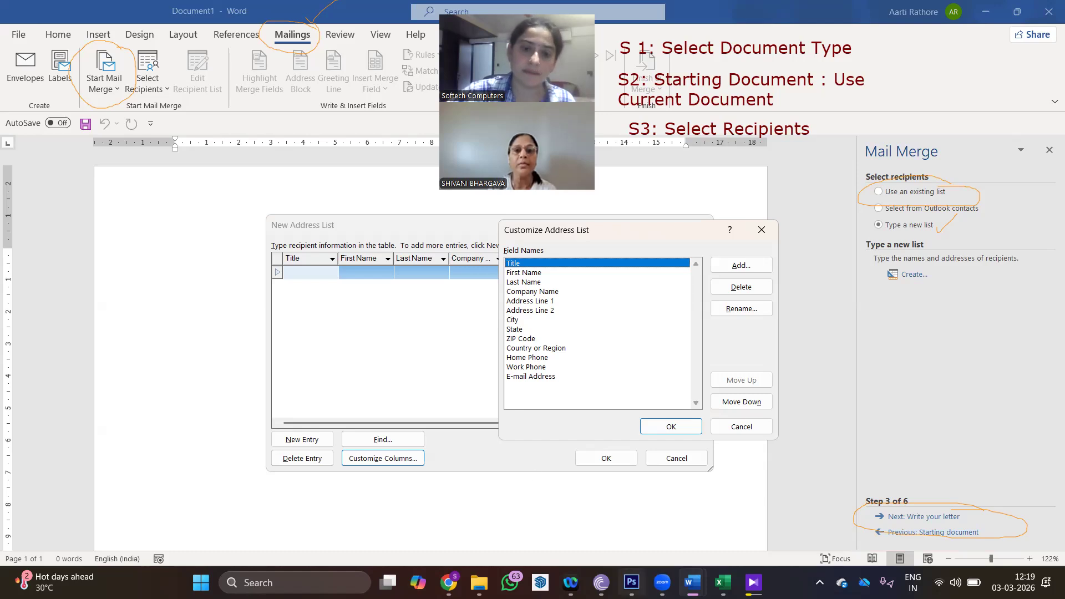
click(538, 369)
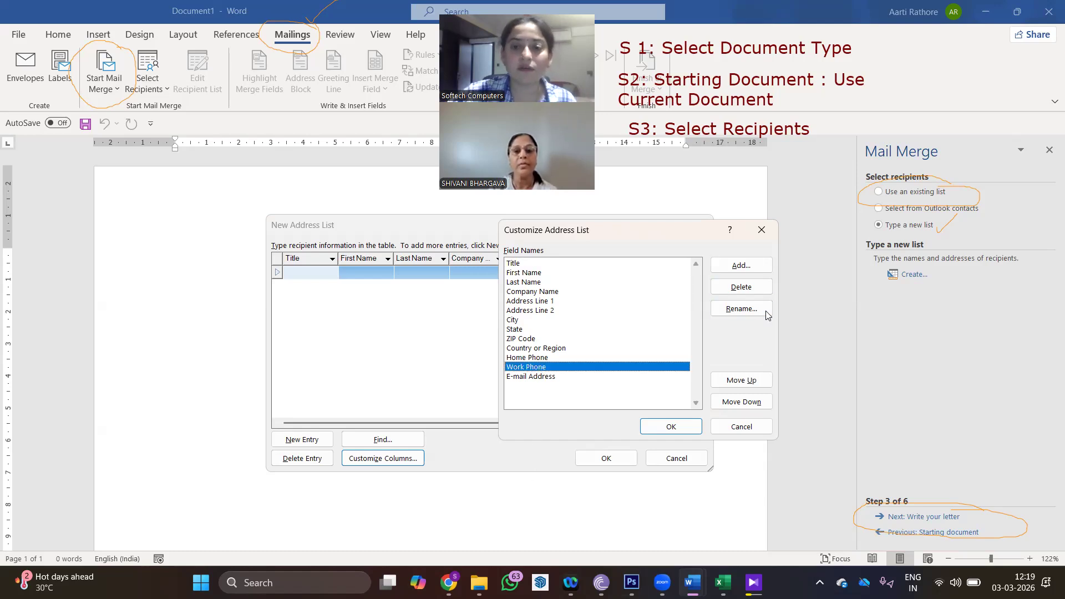
click(757, 288)
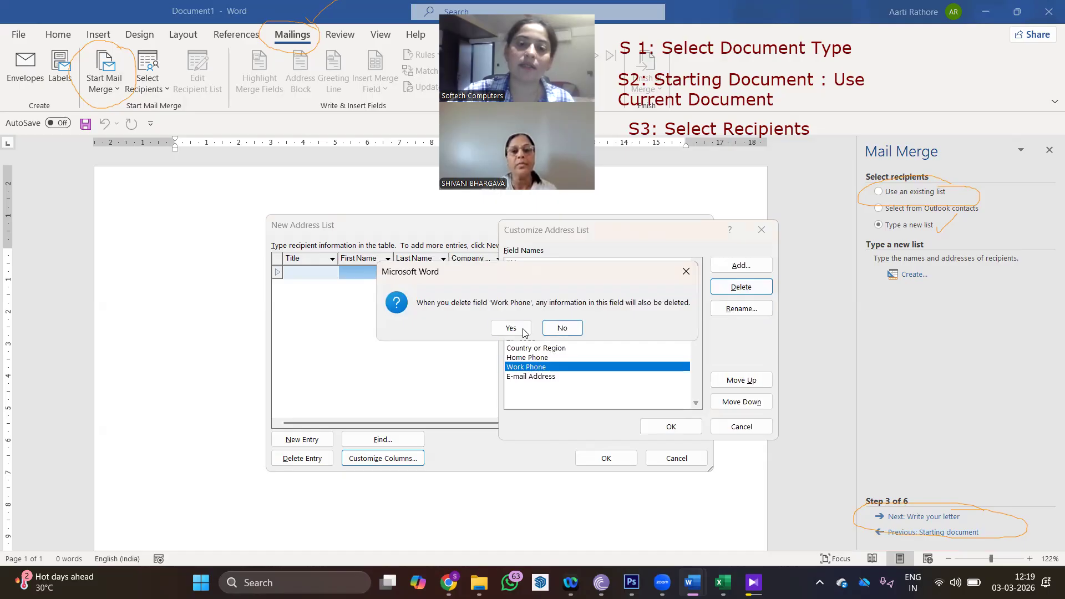
click(524, 328)
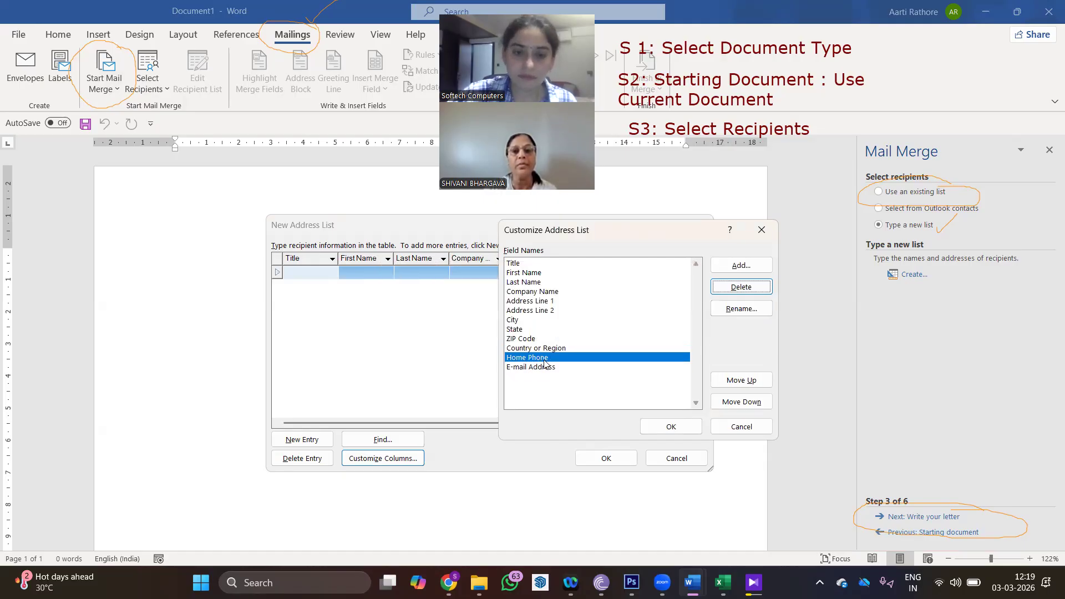
click(535, 348)
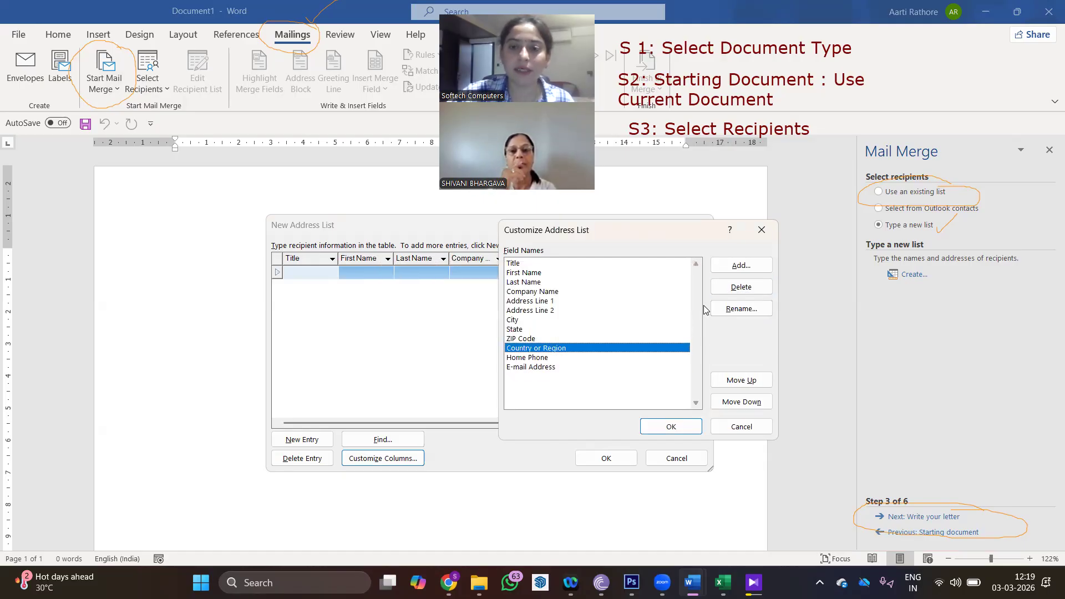
click(746, 292)
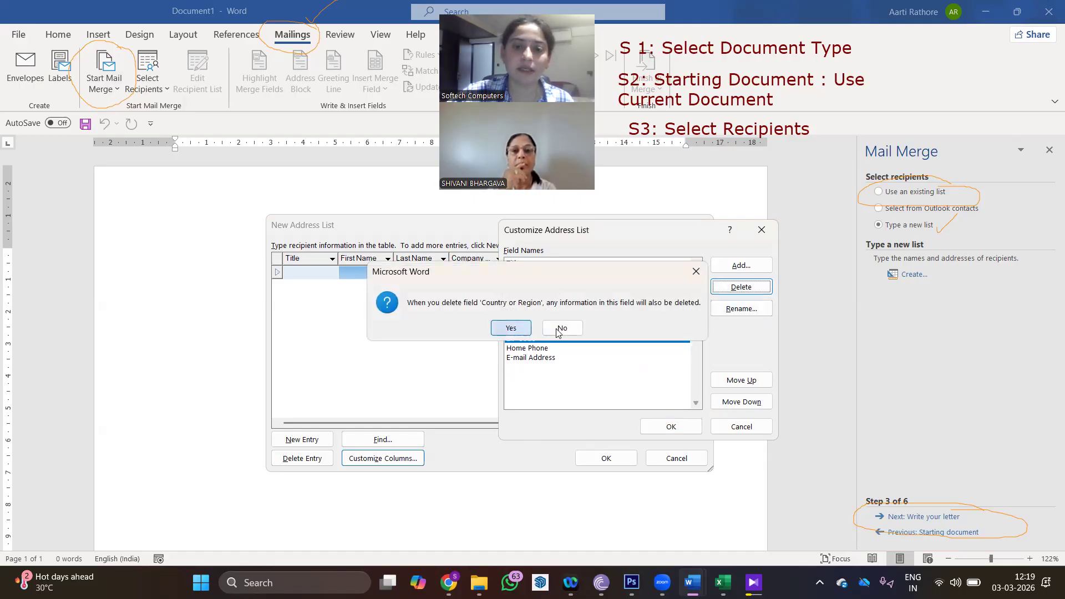
click(524, 329)
click(544, 328)
click(741, 287)
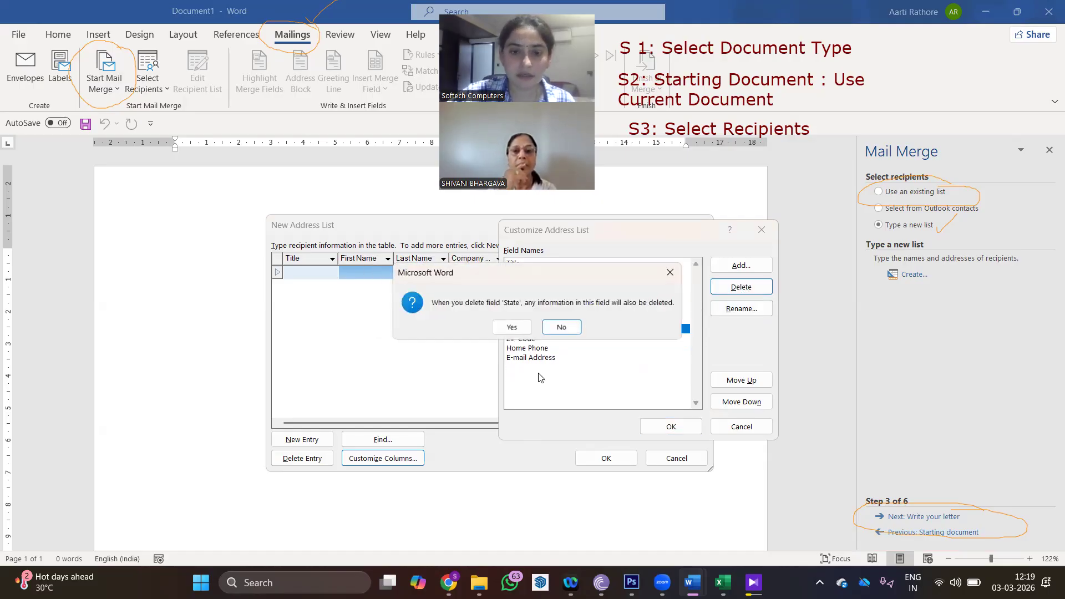
click(517, 331)
click(544, 310)
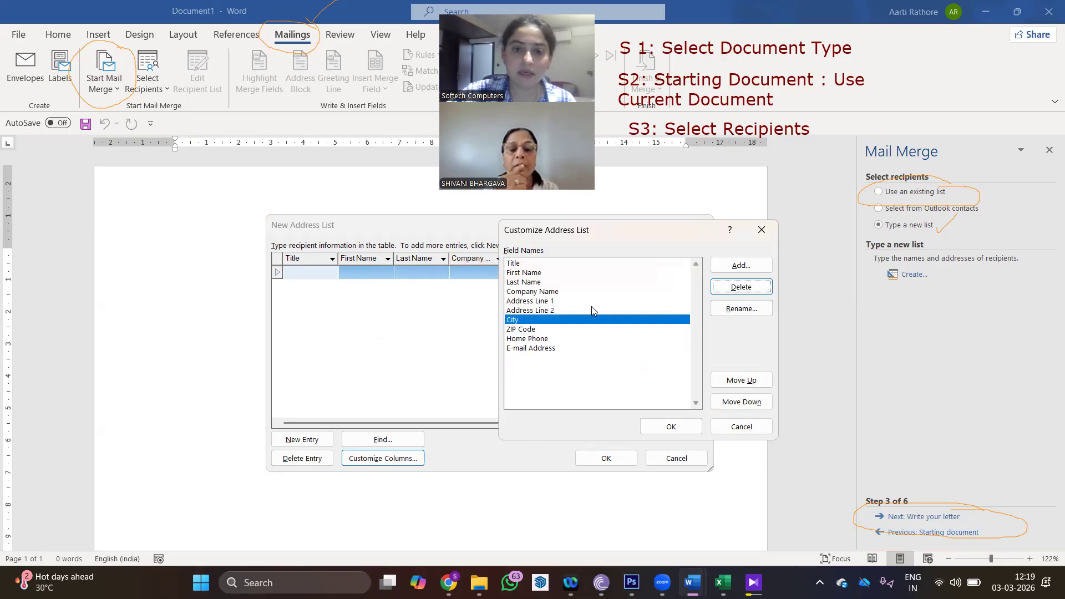
click(752, 289)
click(525, 330)
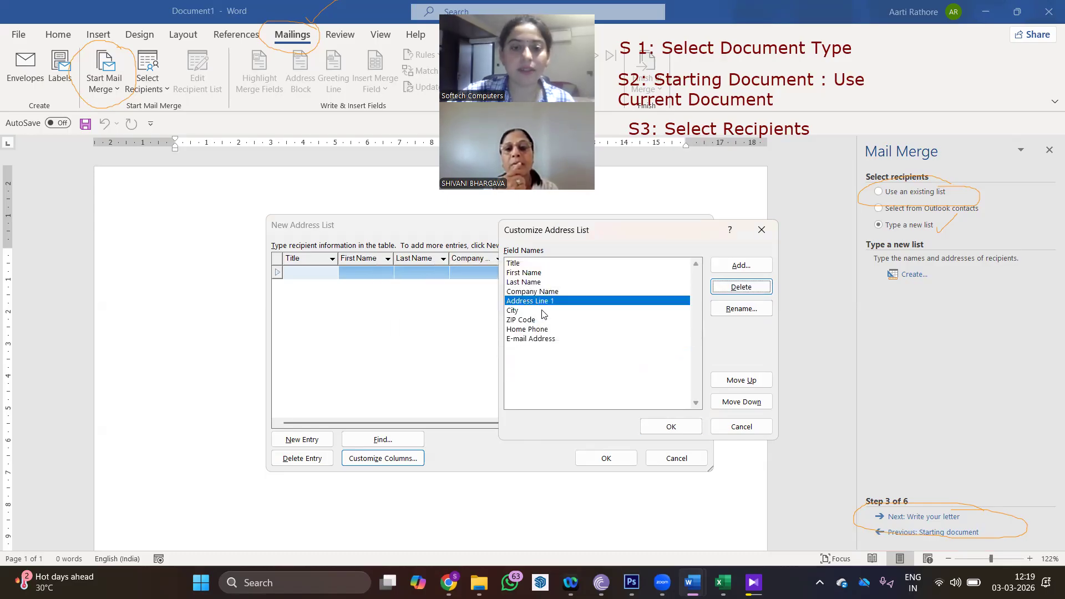
- Delete the Company Name, Last Name, Title and ZIP Code fields and apply the trimmed list
click(548, 295)
click(726, 286)
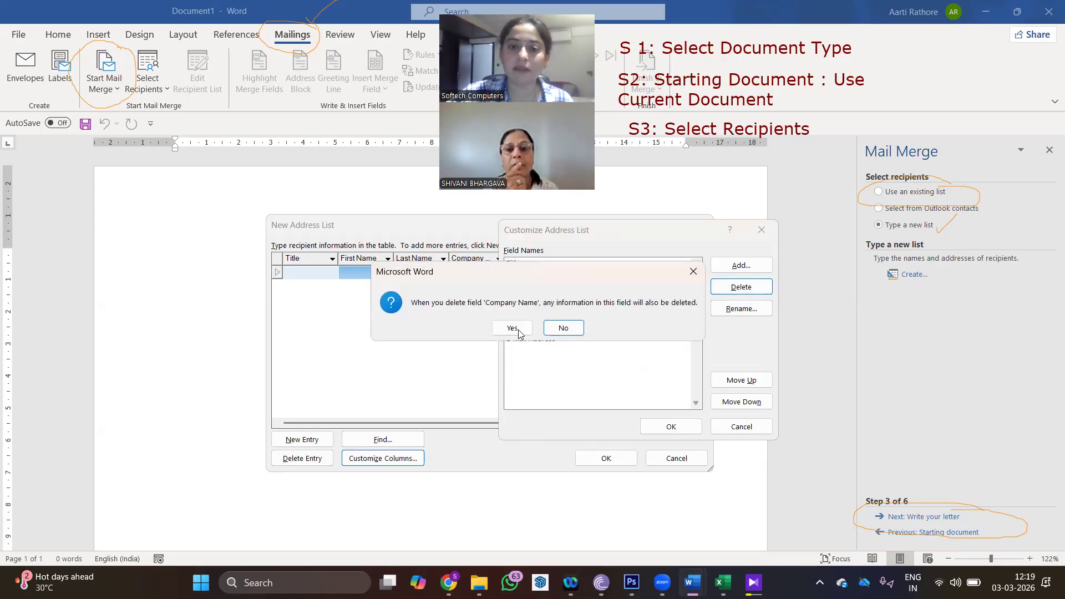
click(516, 328)
click(531, 277)
click(724, 289)
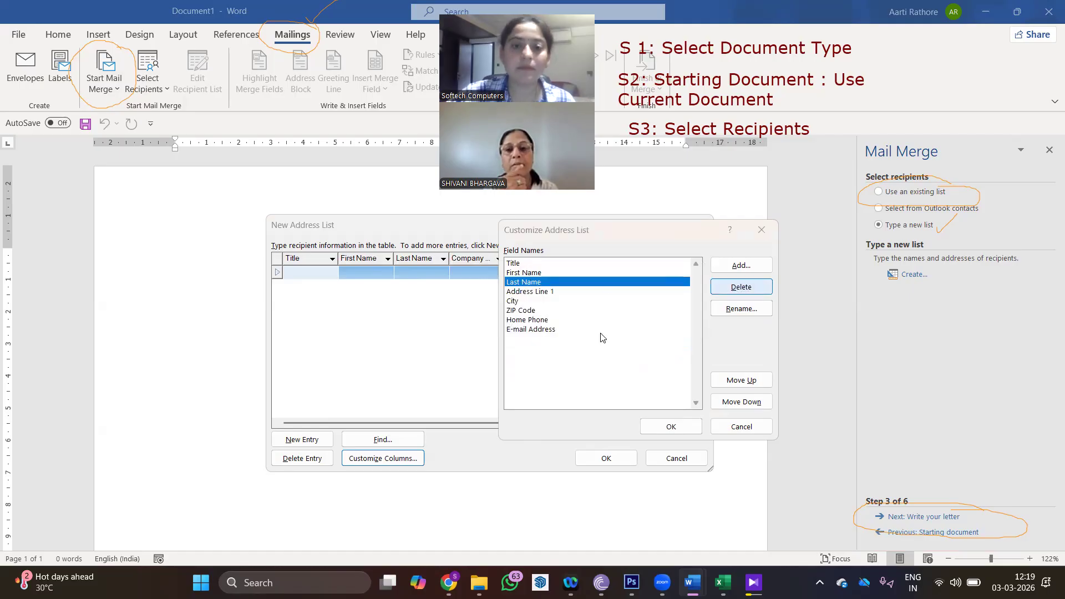
click(515, 327)
click(532, 265)
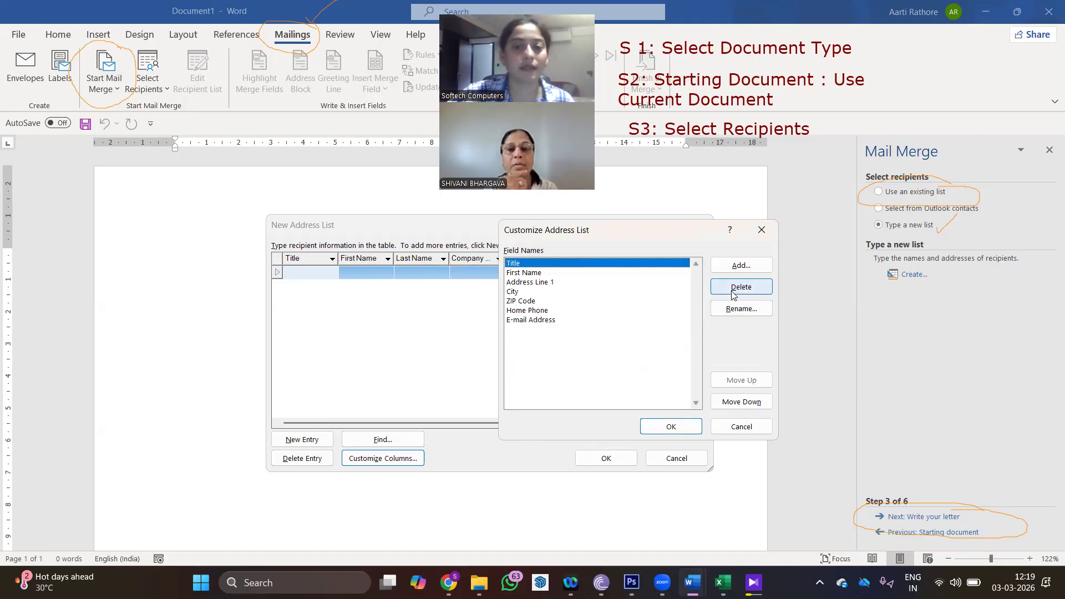
click(741, 287)
click(511, 327)
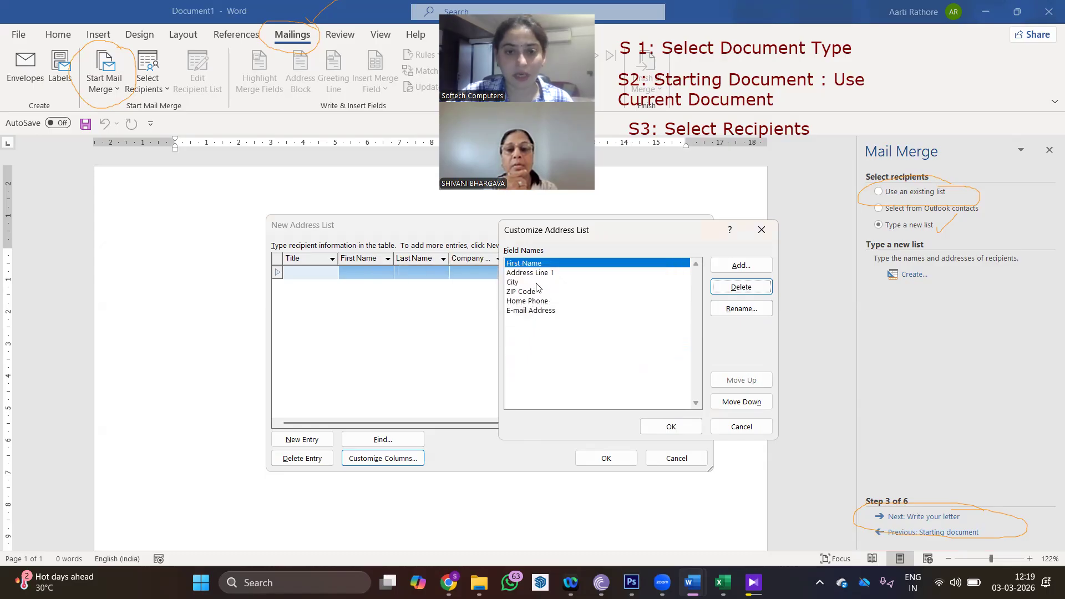
click(528, 293)
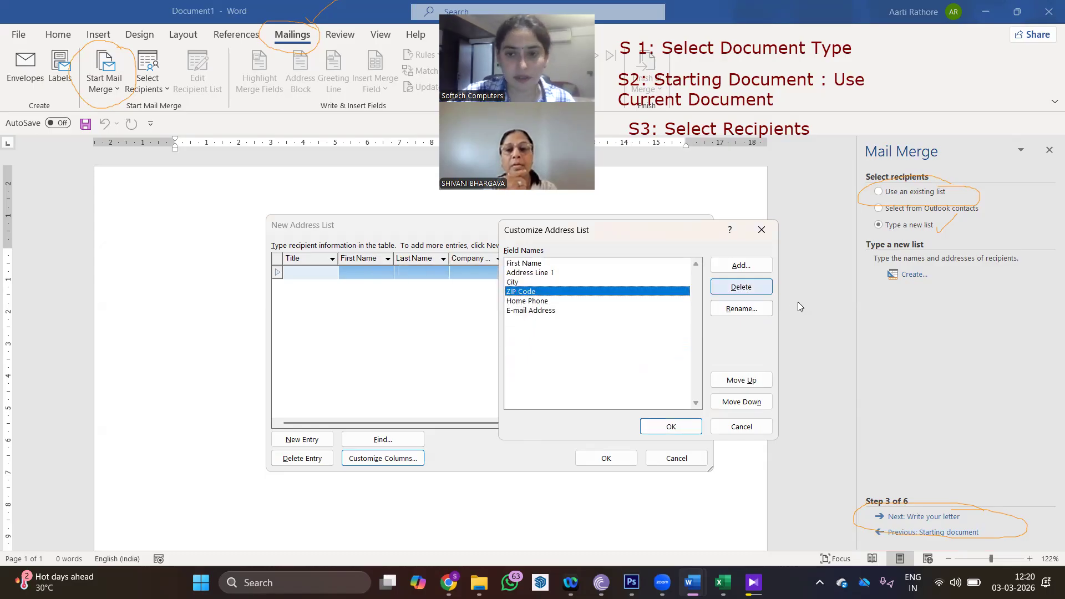
key(Delete)
click(510, 328)
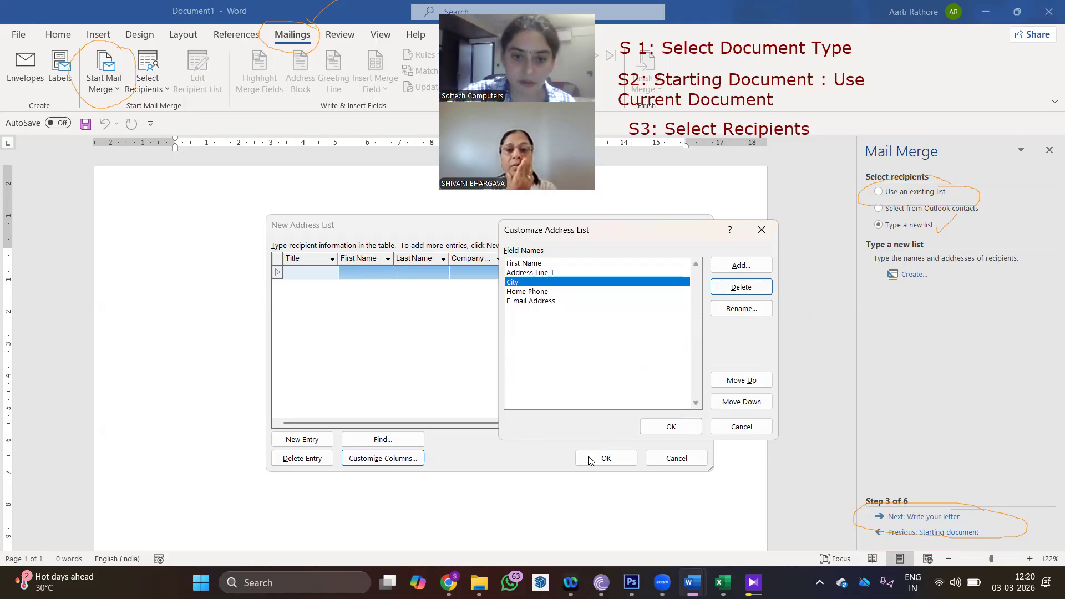
click(672, 429)
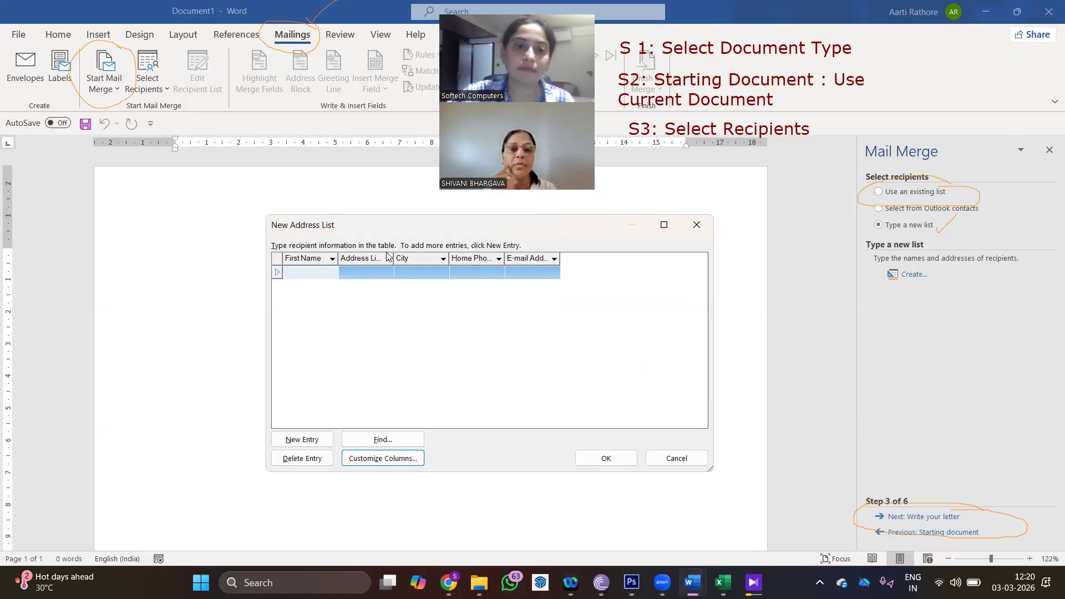
- Widen the Address Line 1 column and add the note 'S4: Type a New List' with 'Create' beneath
drag(393, 259, 422, 259)
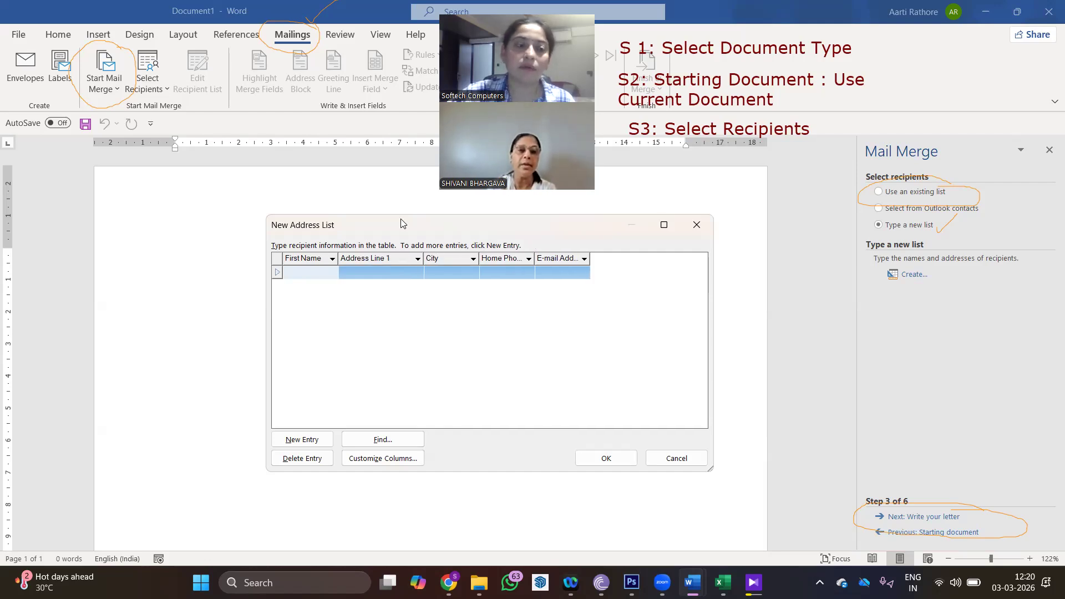
click(404, 224)
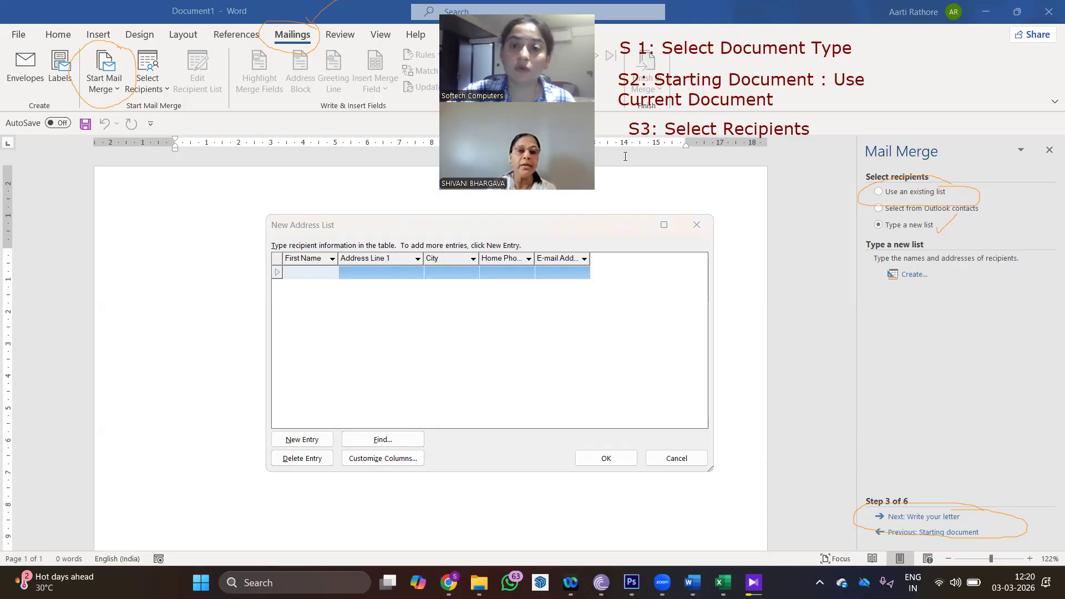
click(625, 157)
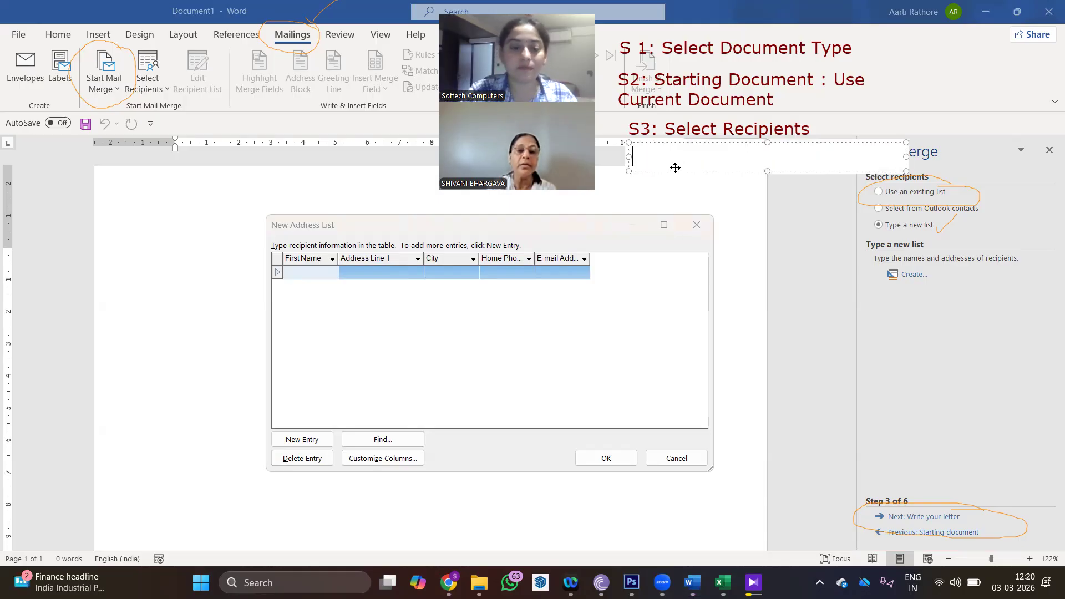
text(S4)
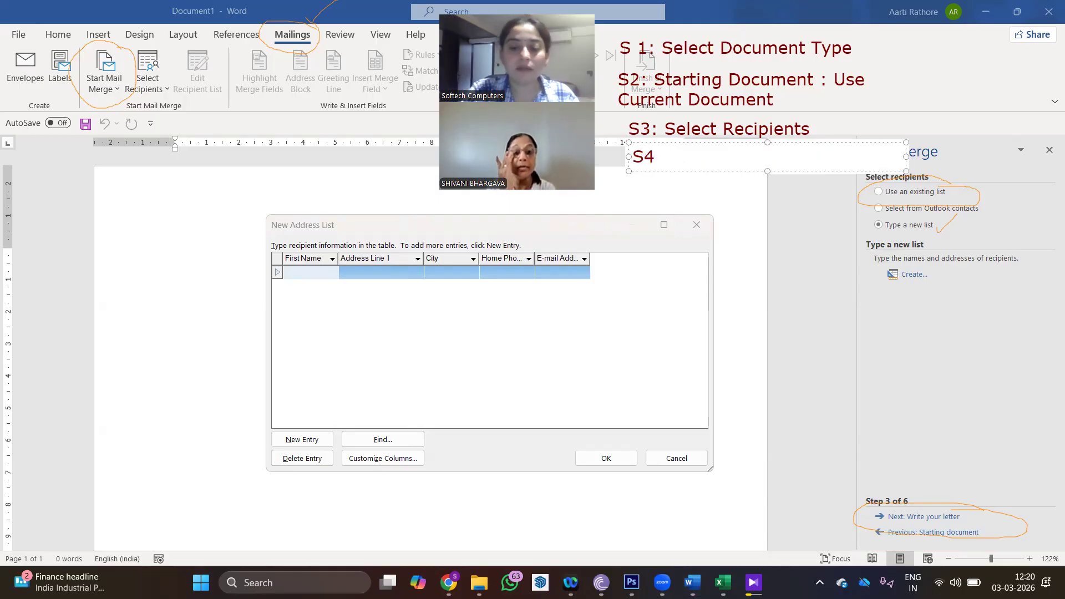
text(: Type )
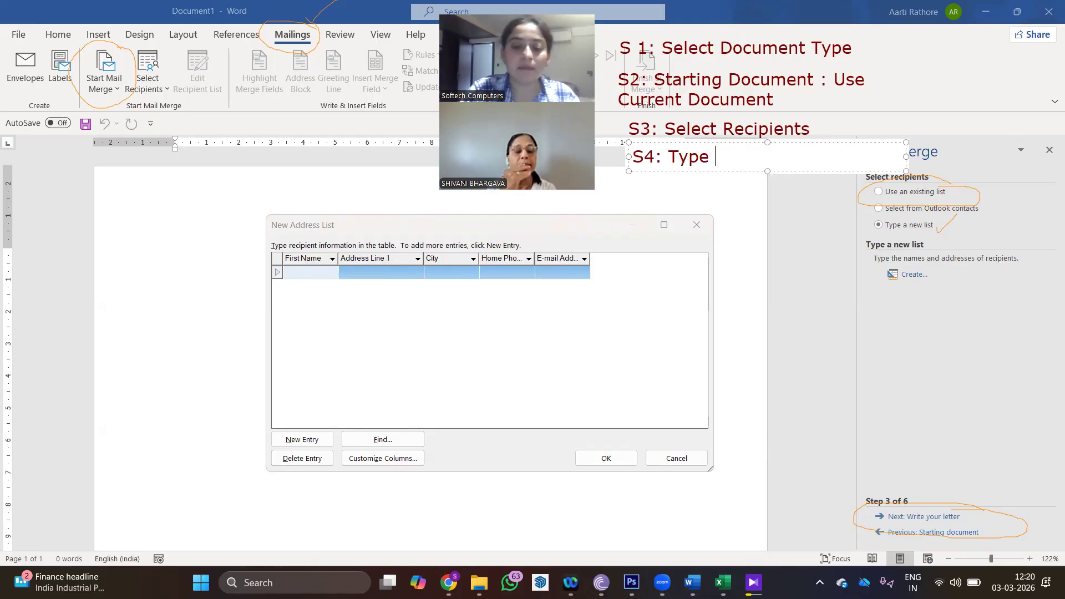
text(os New :i)
key(BackSpace)
key(BackSpace)
key(BackSpace)
key(BackSpace)
key(BackSpace)
key(BackSpace)
key(BackSpace)
key(BackSpace)
key(BackSpace)
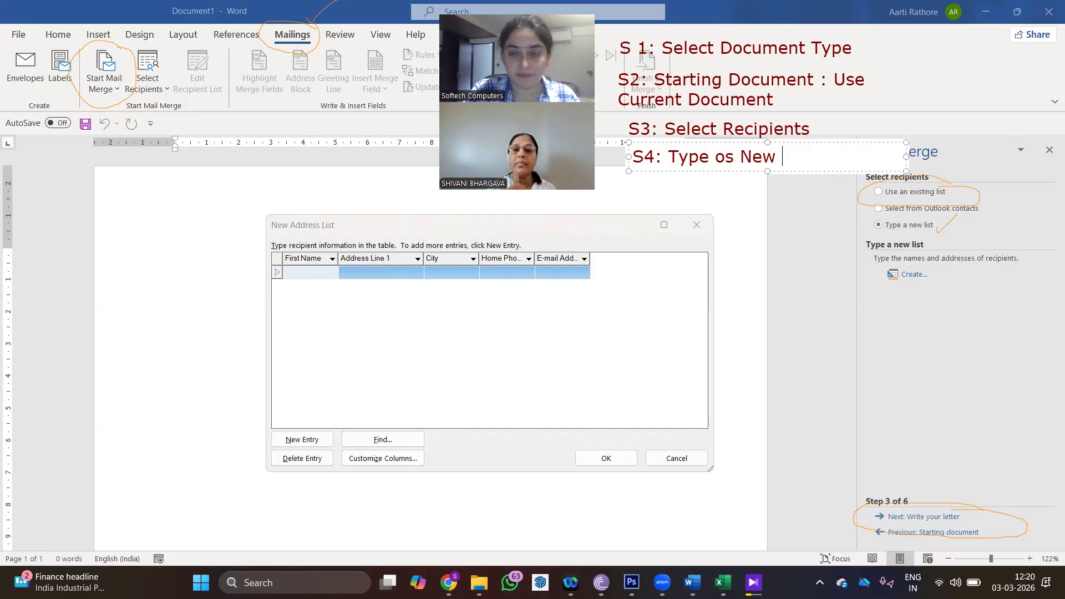
text(a )
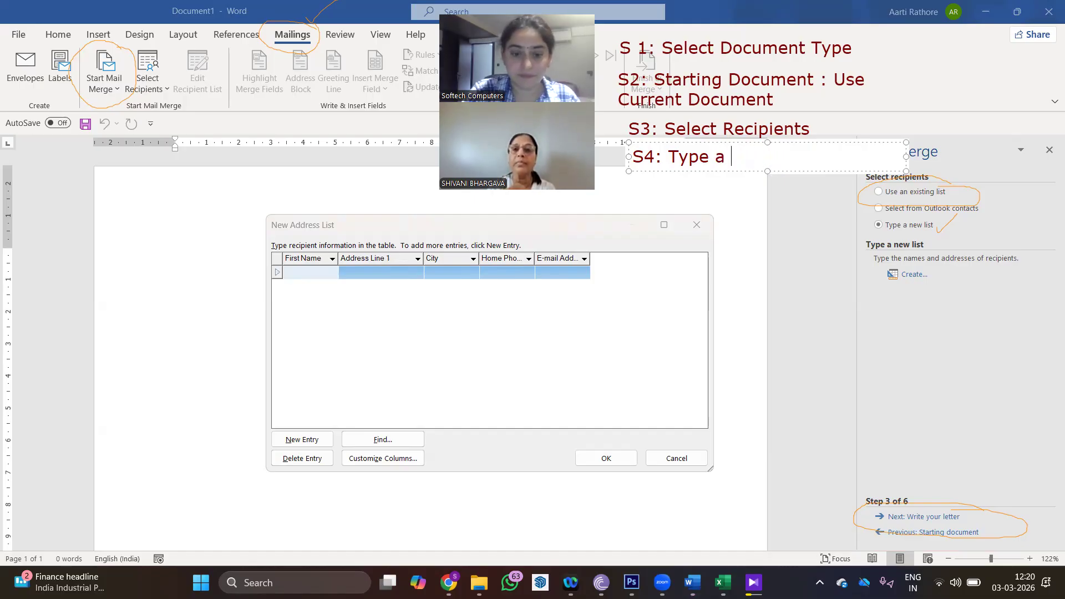
text(New List)
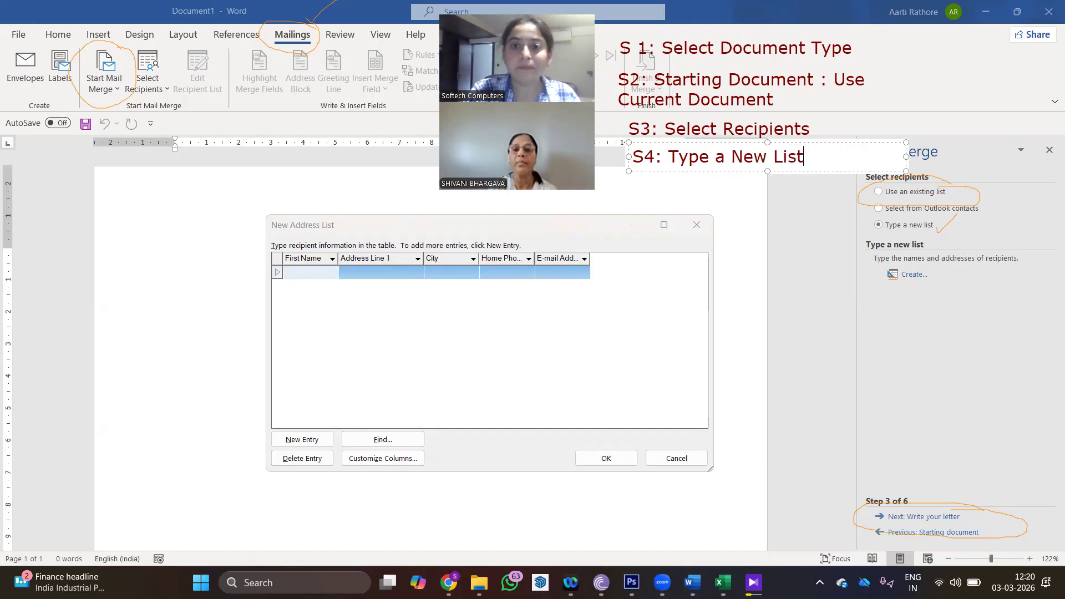
key(Return)
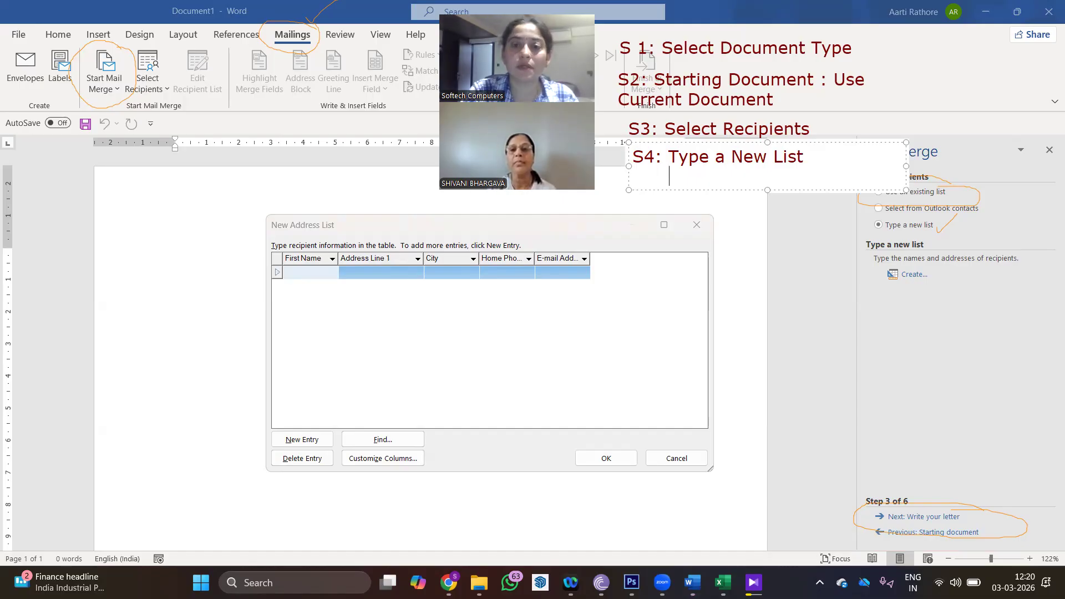
text(Create)
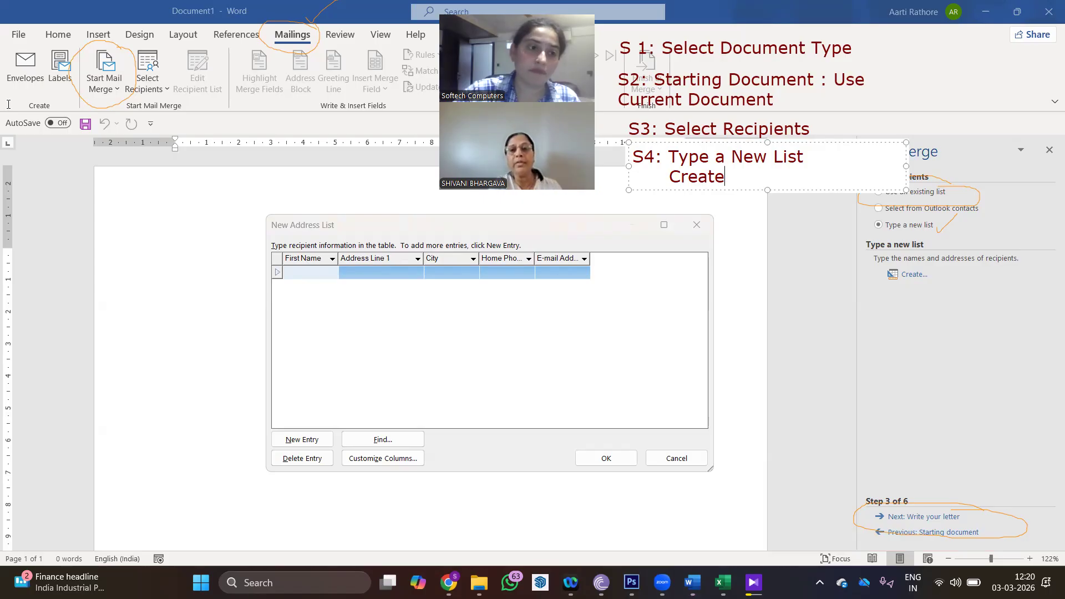
click(629, 201)
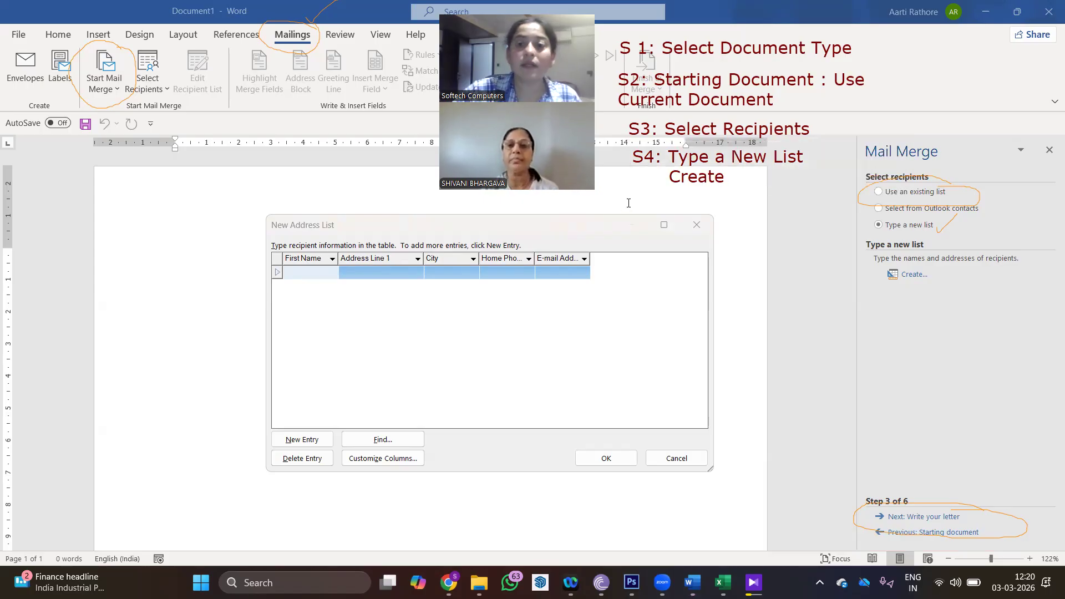
- Below the S4 note, write 'S5 : Customize Column' over 'Delete the non required Fields'
click(629, 201)
drag(673, 187, 673, 195)
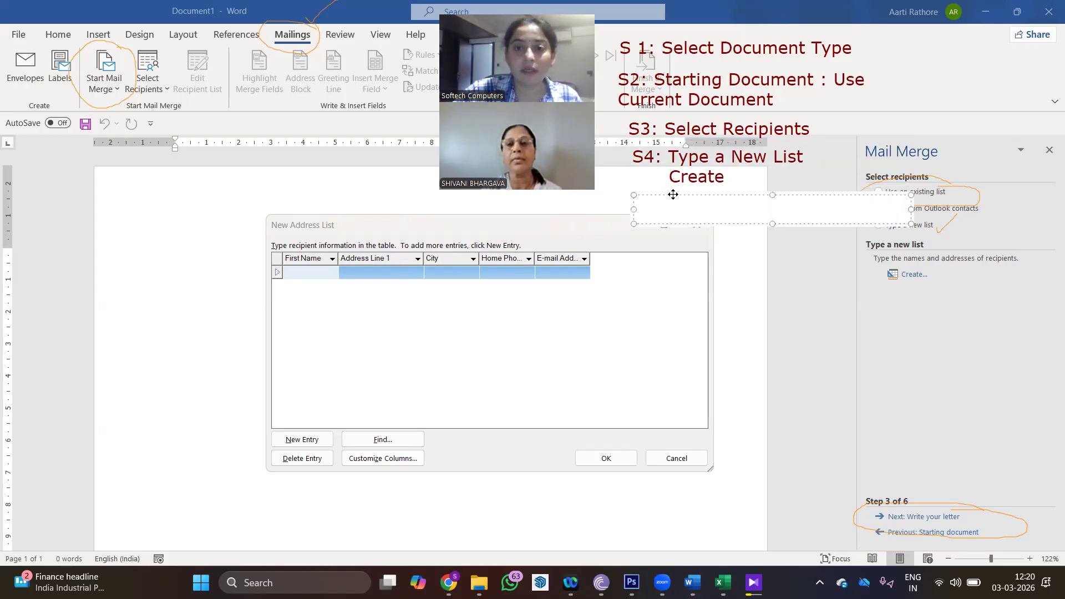
text(S4)
key(BackSpace)
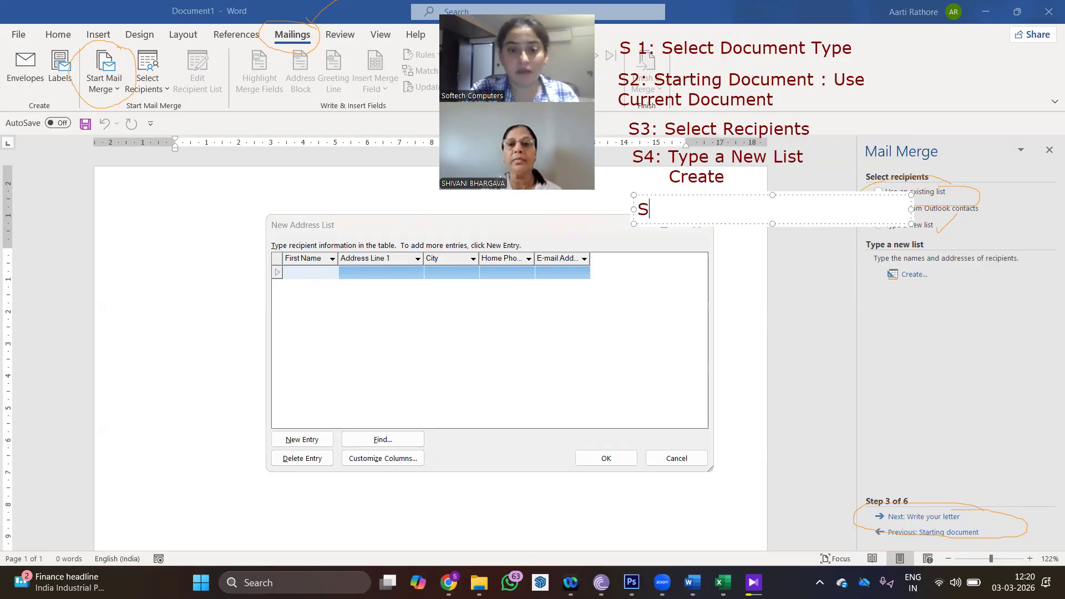
text(5 : C)
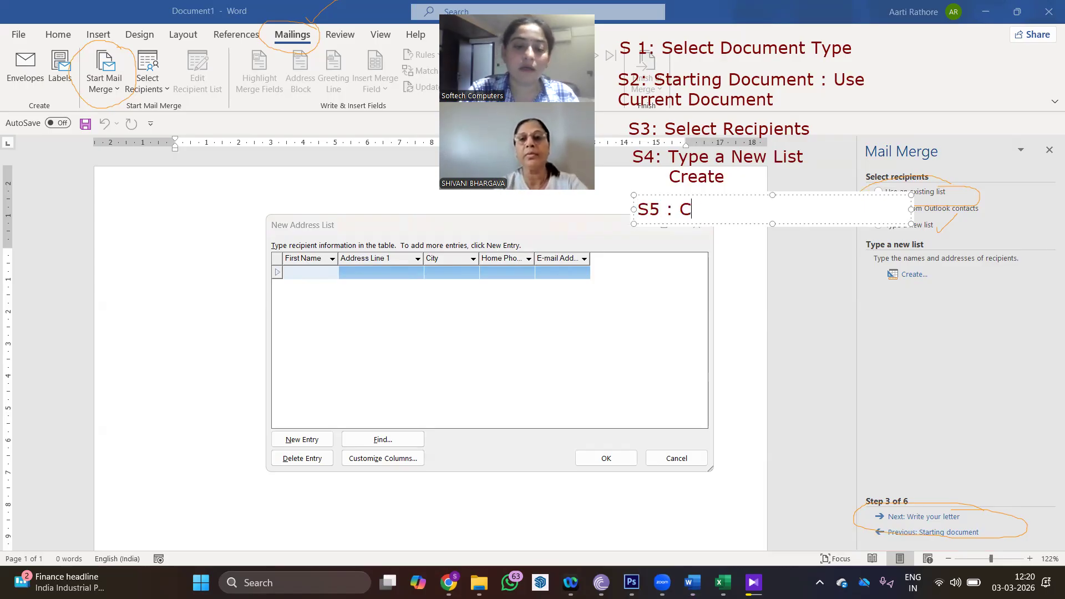
text(ustomize CO)
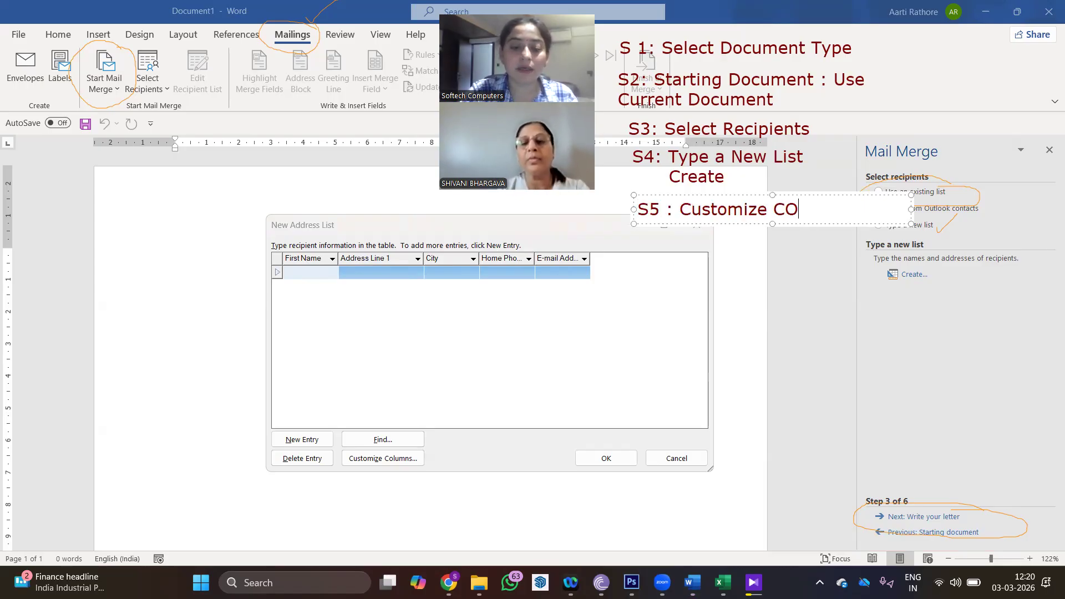
text(lumn)
key(BackSpace)
key(BackSpace)
key(BackSpace)
key(BackSpace)
key(BackSpace)
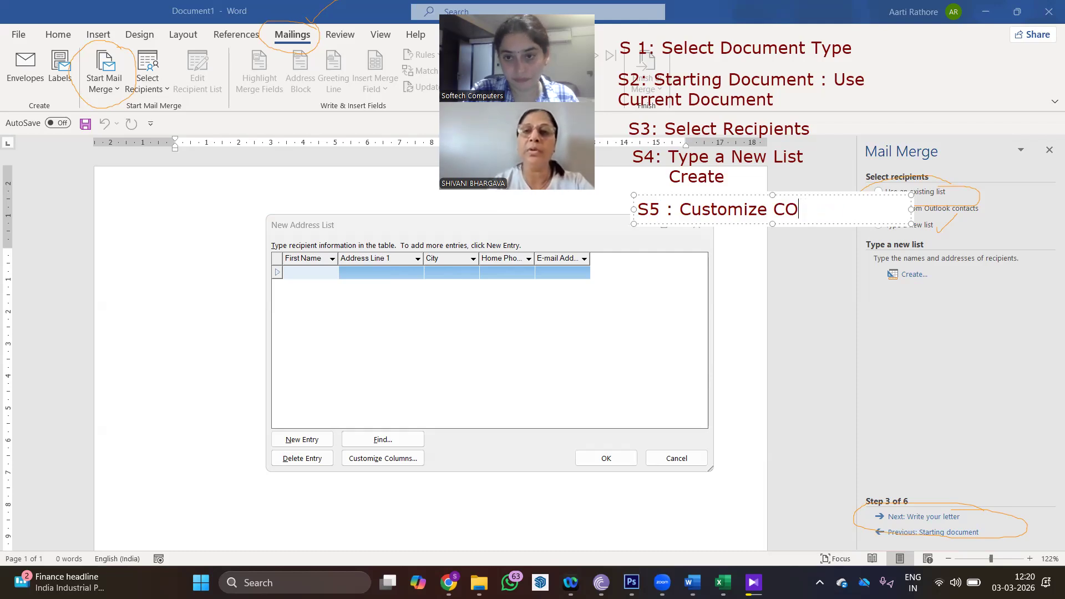
text(olumn)
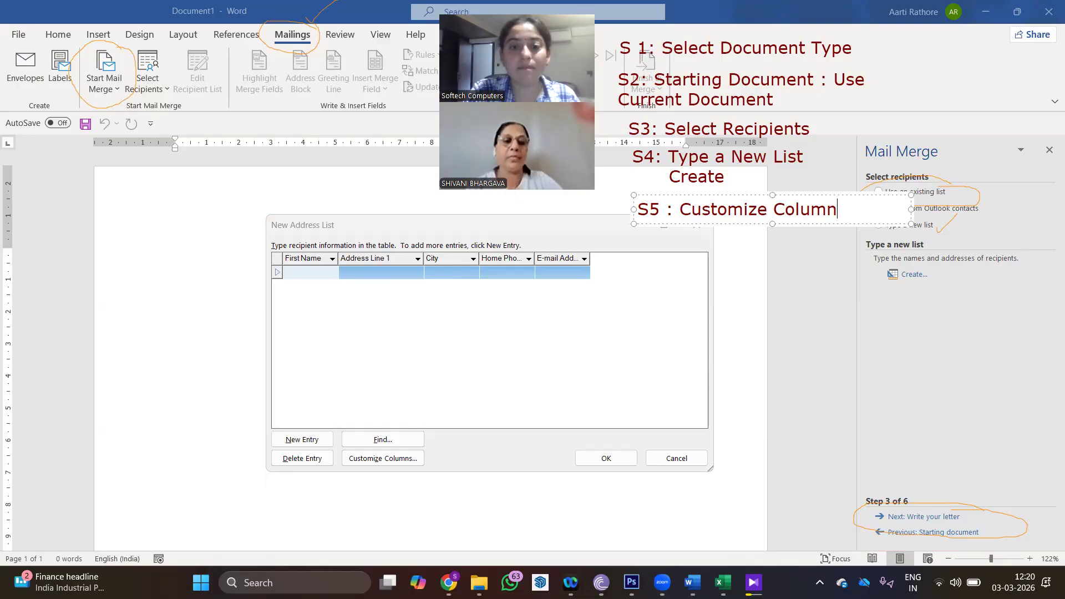
key(Return)
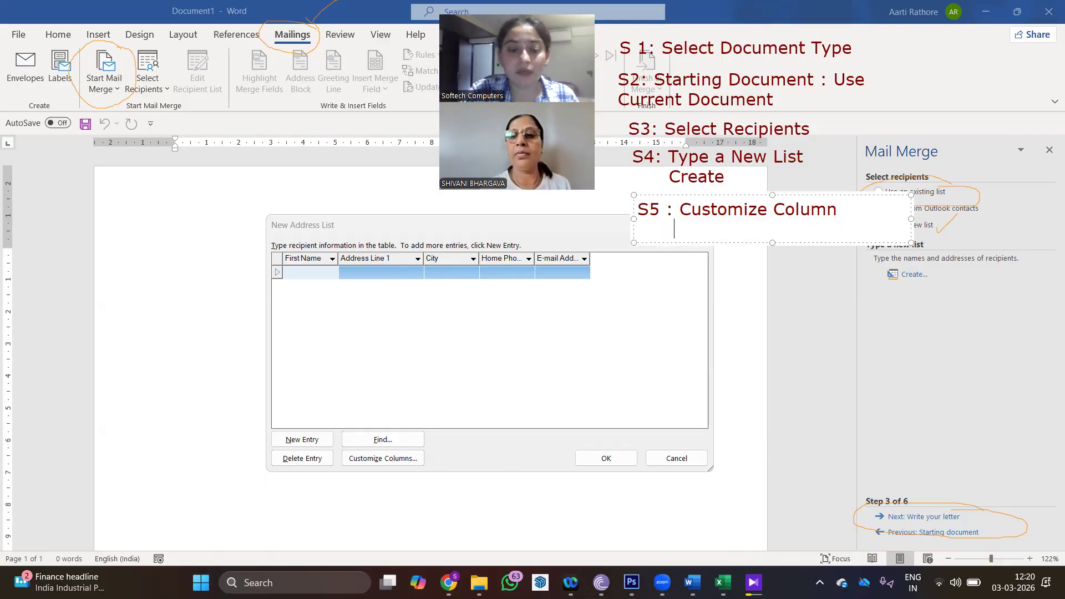
text(Delete the)
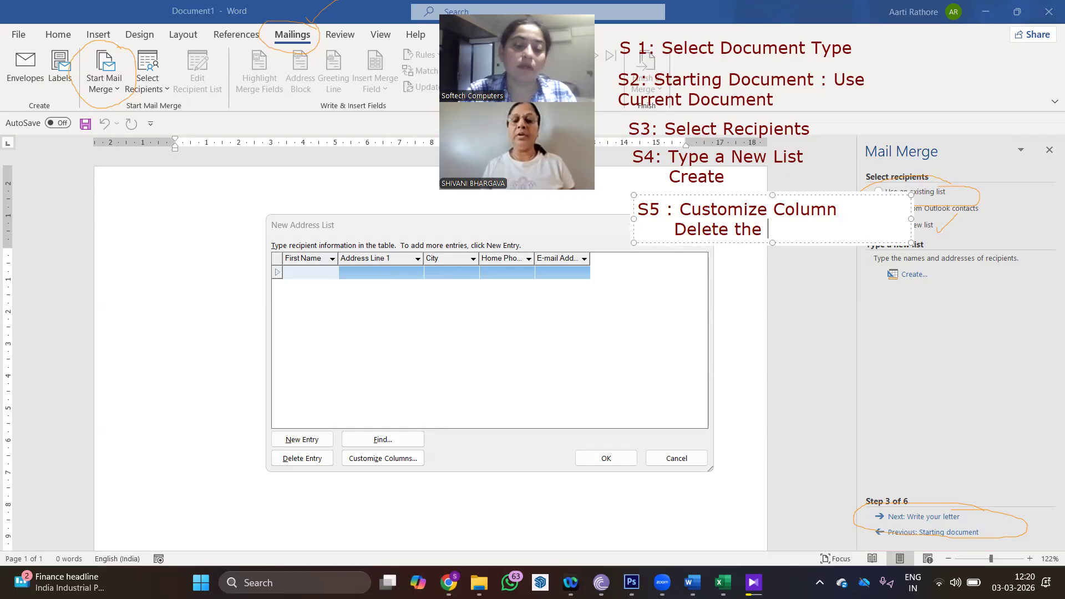
text( non re)
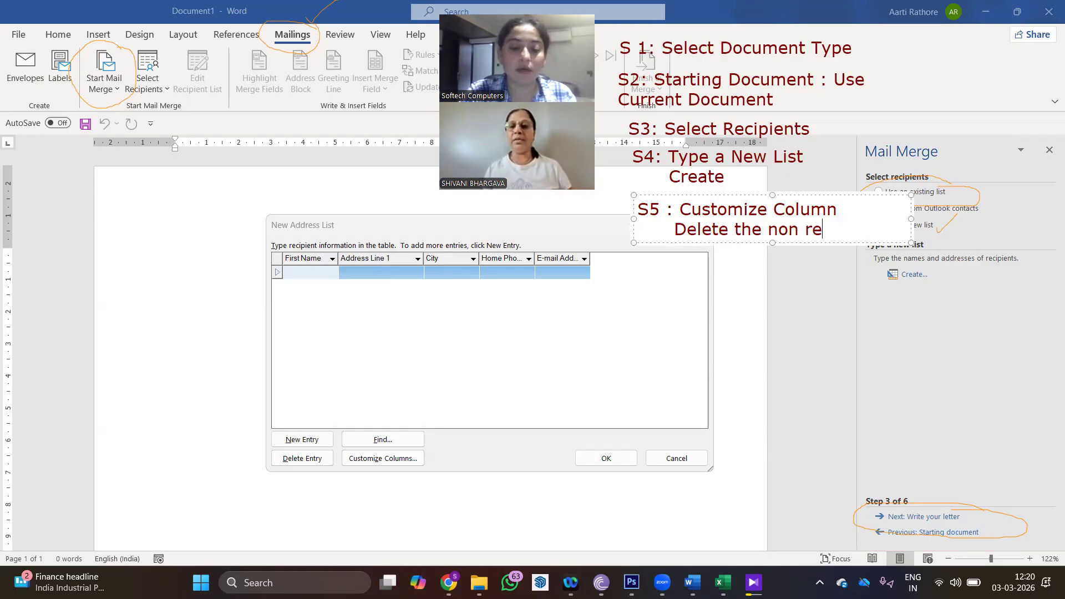
text(quired Fiel)
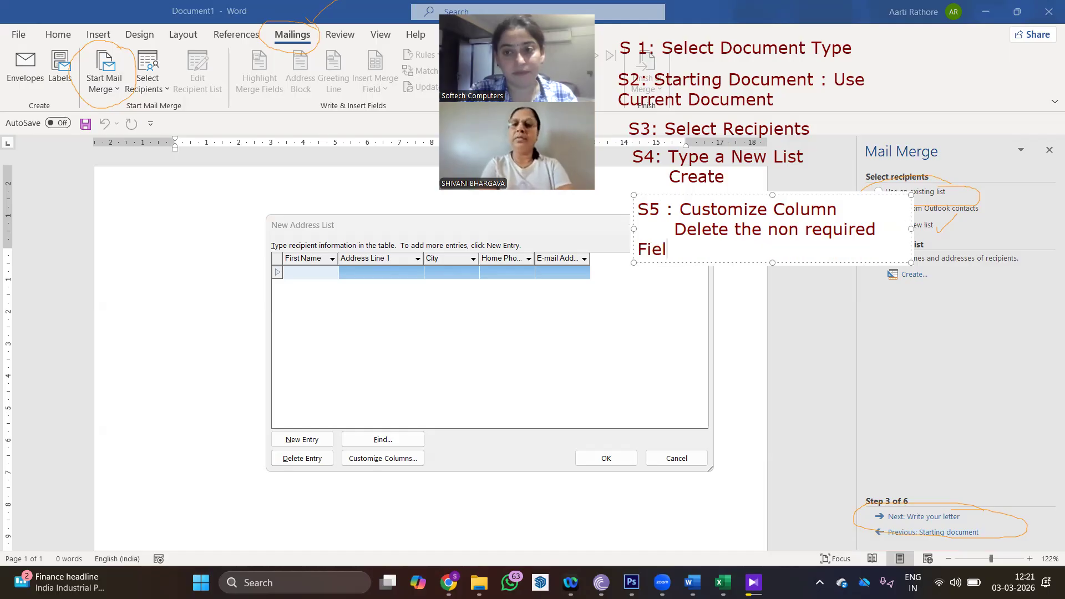
text(ds)
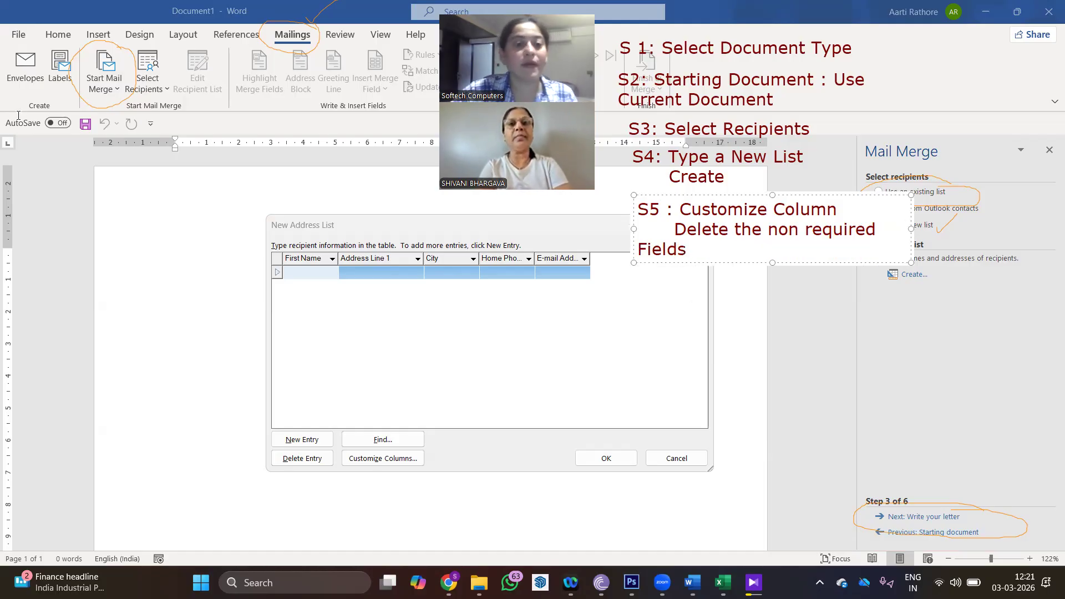
click(385, 240)
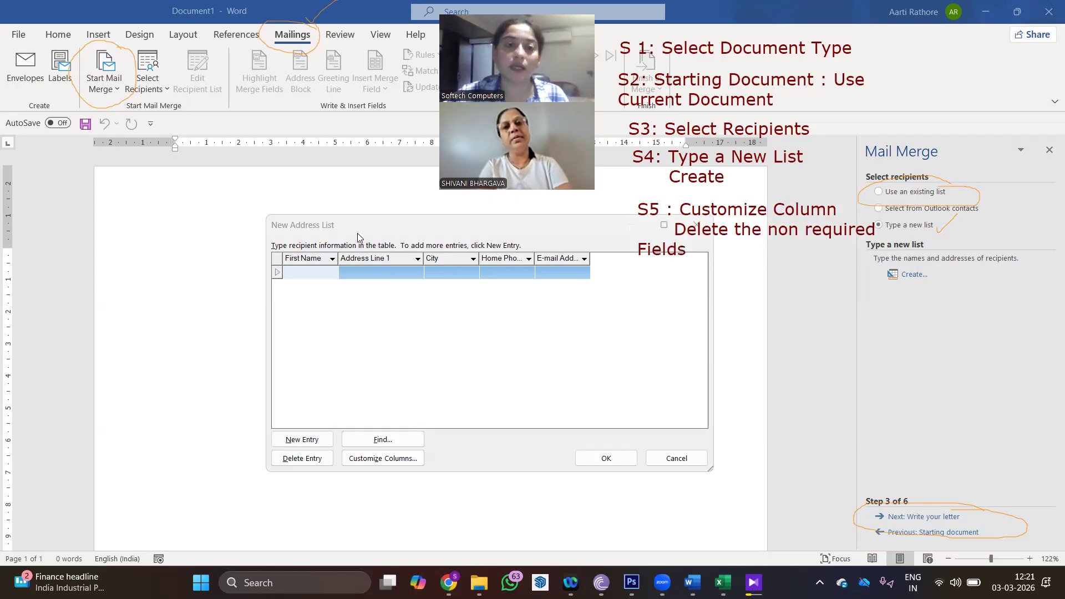
- Fill in the first recipient's first name, address, city, home phone and e-mail
click(326, 274)
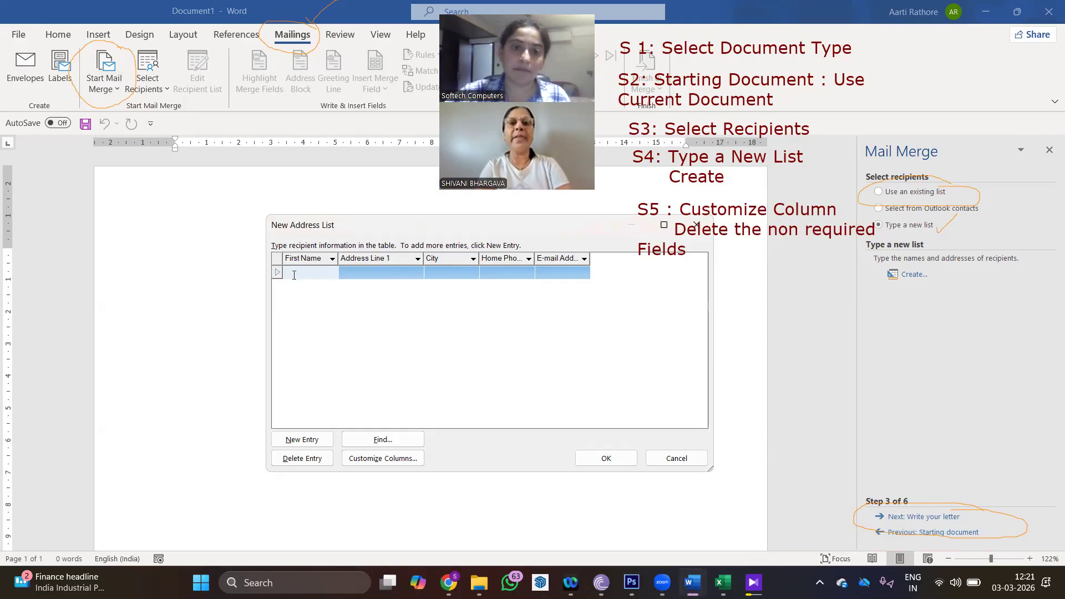
text(XYZ)
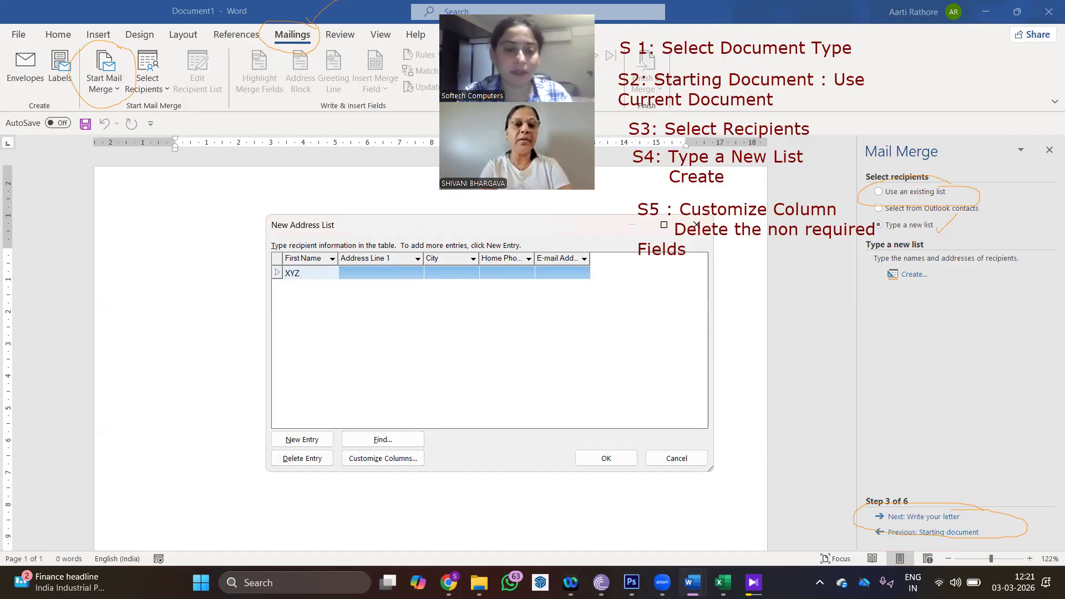
key(Tab)
text(12,cbcbc,sdfsdf)
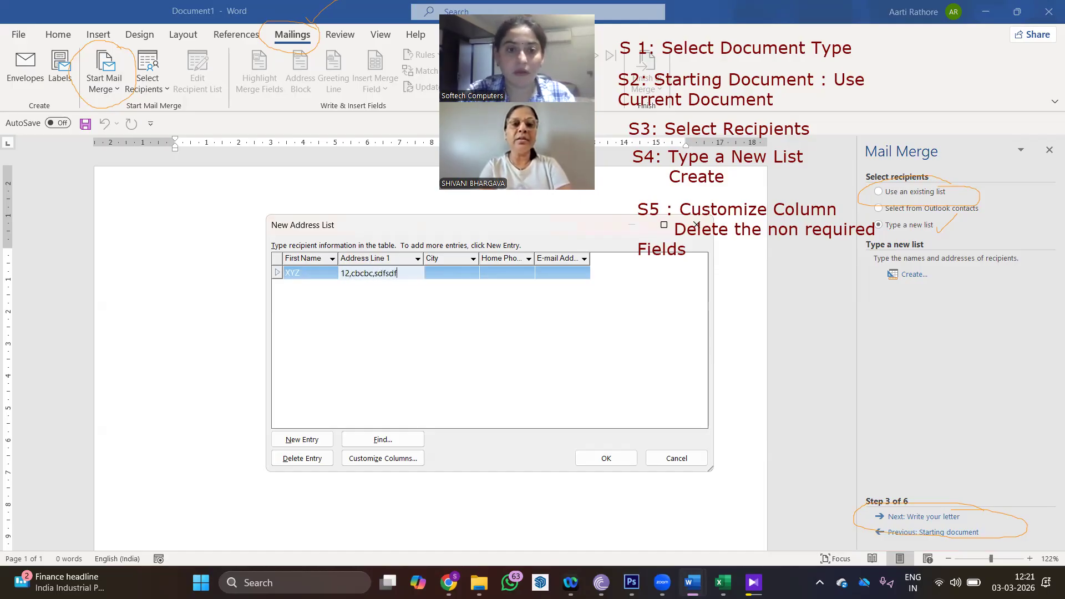
key(Tab)
text(AAA)
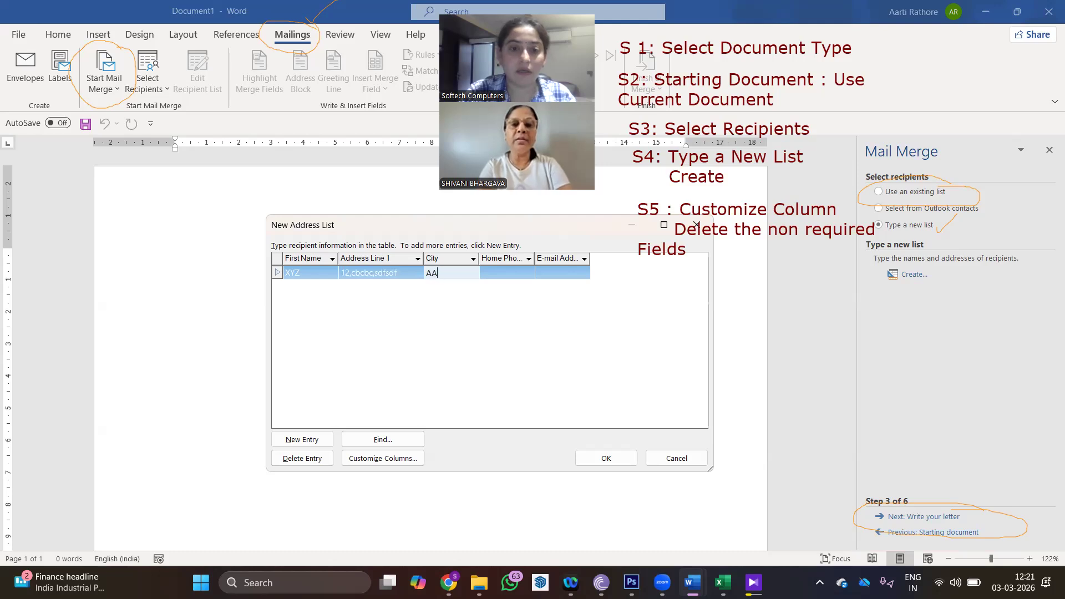
key(Tab)
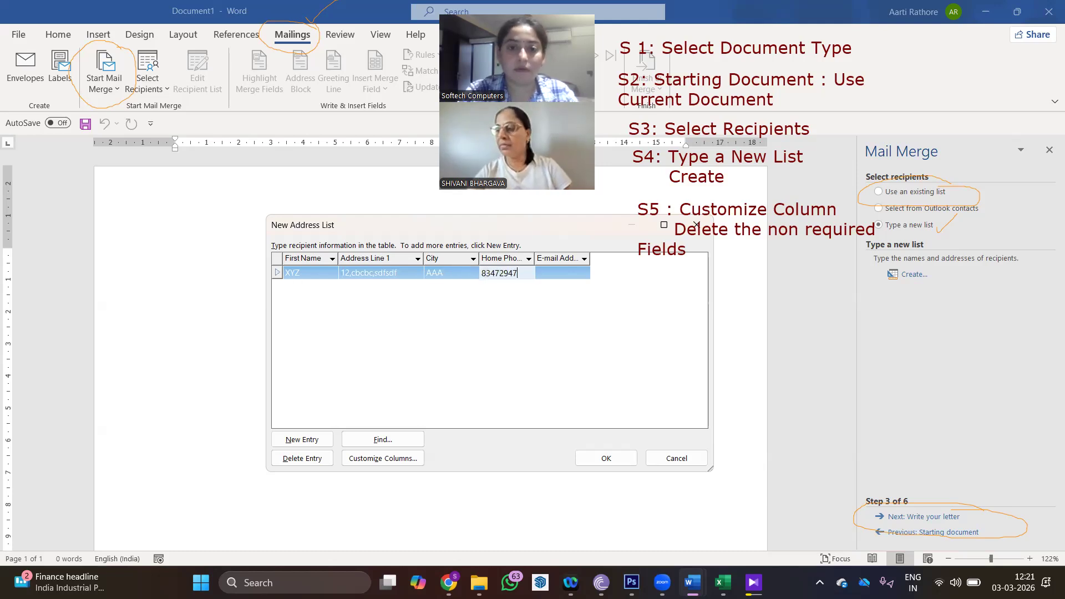
key(Tab)
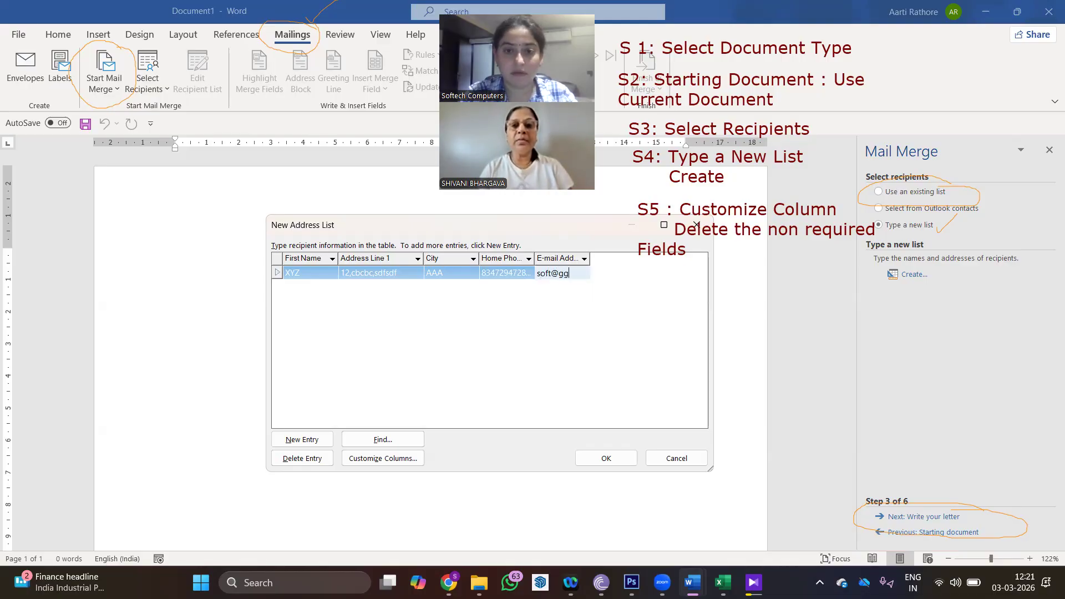
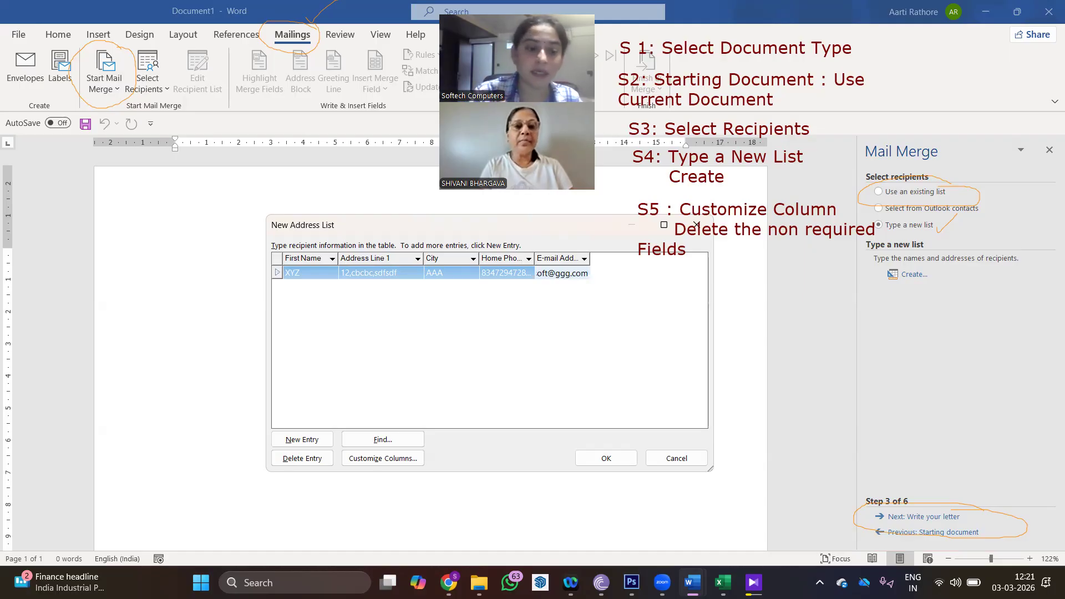
- Add a second recipient with first name, address, city, home phone and e-mail
key(Tab)
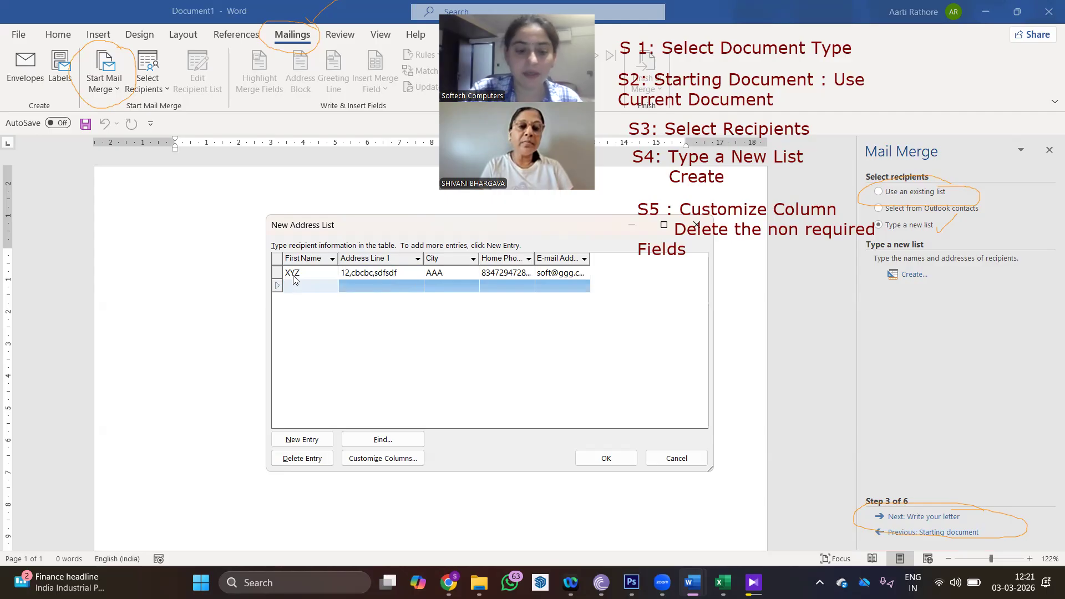
text(ZXC)
key(Tab)
text(23,dfgkhdkfjgh)
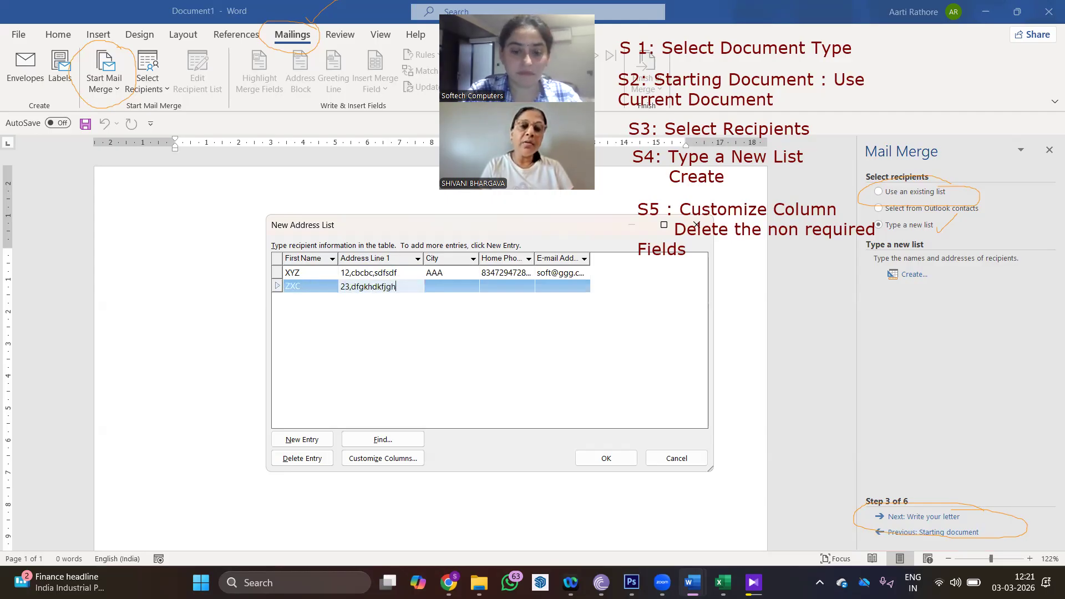
text(,dkfhdfg)
key(Tab)
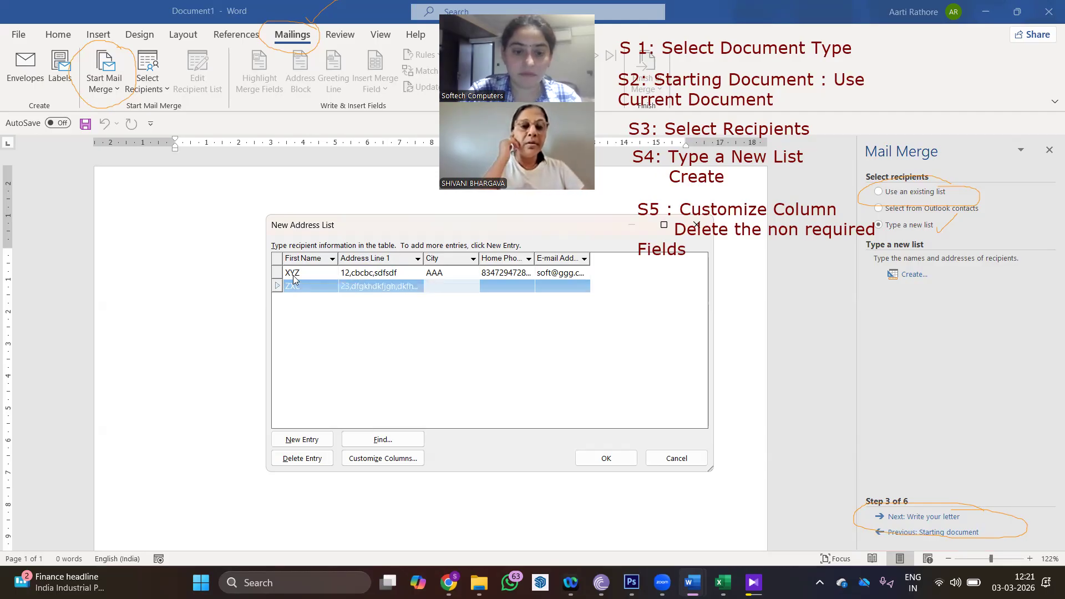
text(YYY)
key(Tab)
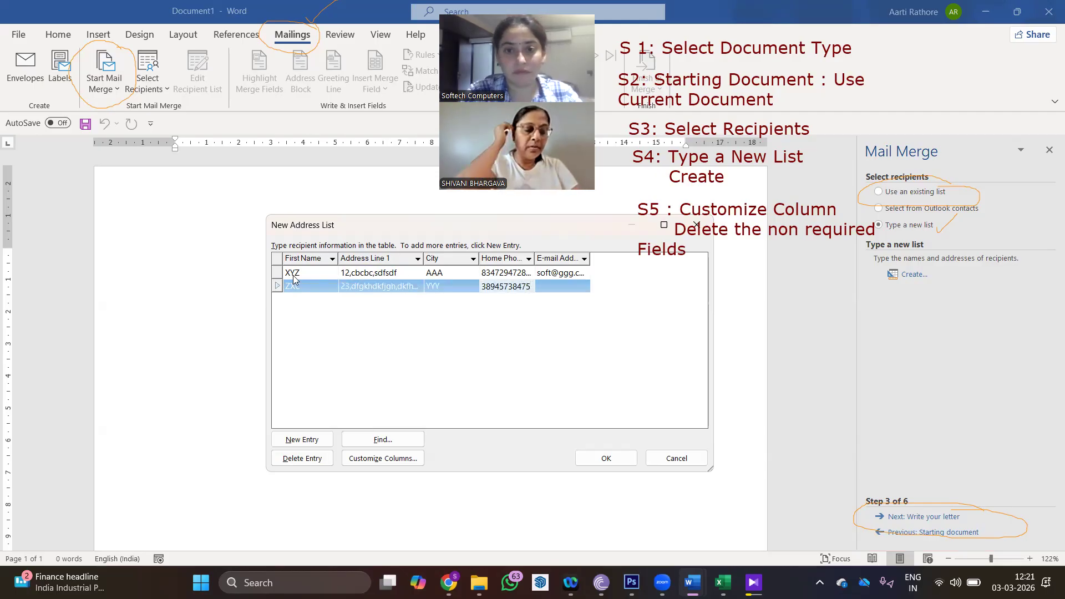
key(Tab)
text(test@hhh)
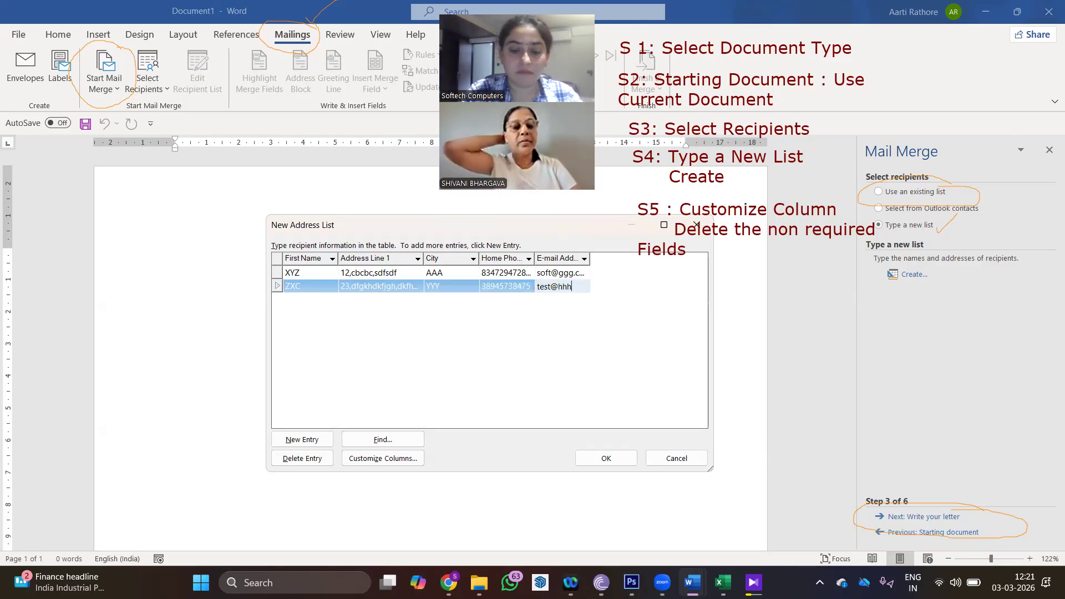
text(.com)
- Add a third recipient row with first name, address, city, home phone and e-mail
key(Tab)
text(tt)
key(BackSpace)
key(BackSpace)
text(TTT)
key(Tab)
text(56,skfhsdqiweu)
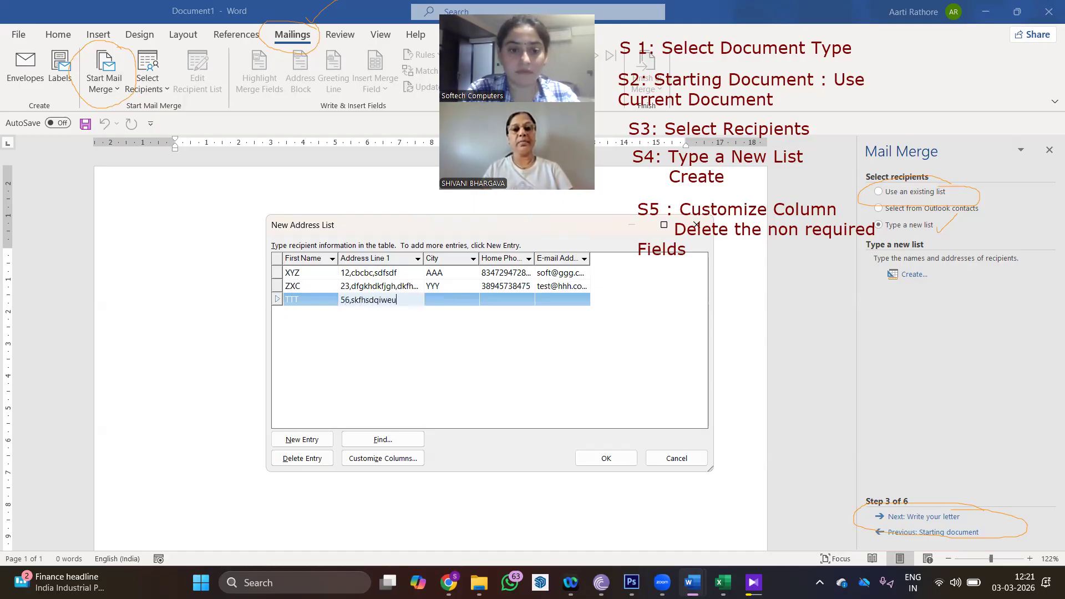
key(Tab)
text(UUU)
key(Tab)
key(Tab)
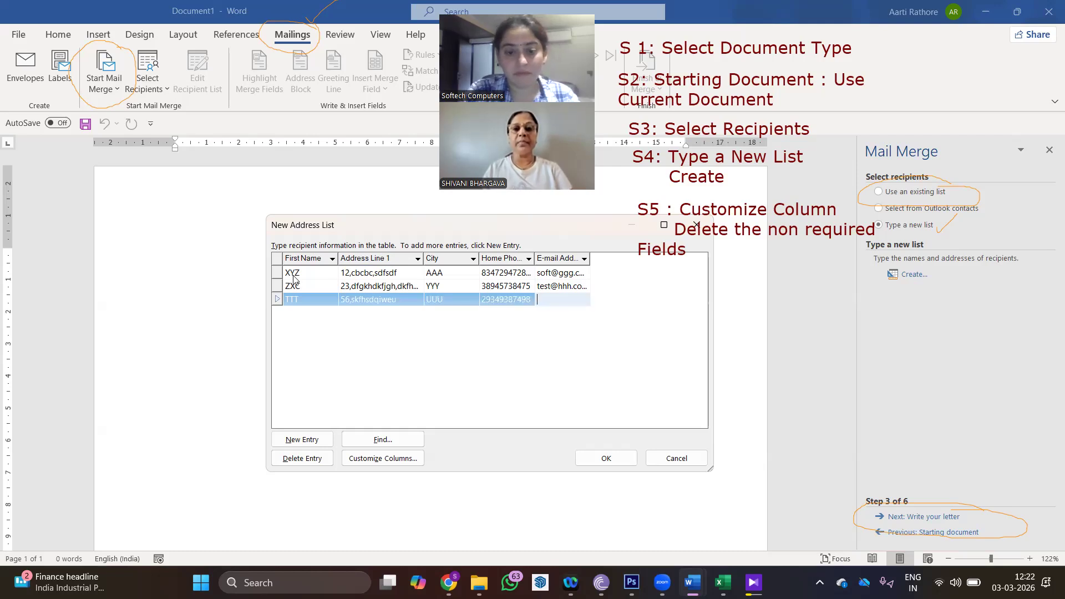
text(UUU#test.com)
- Add a fourth recipient with all five fields and finish the address list
key(Tab)
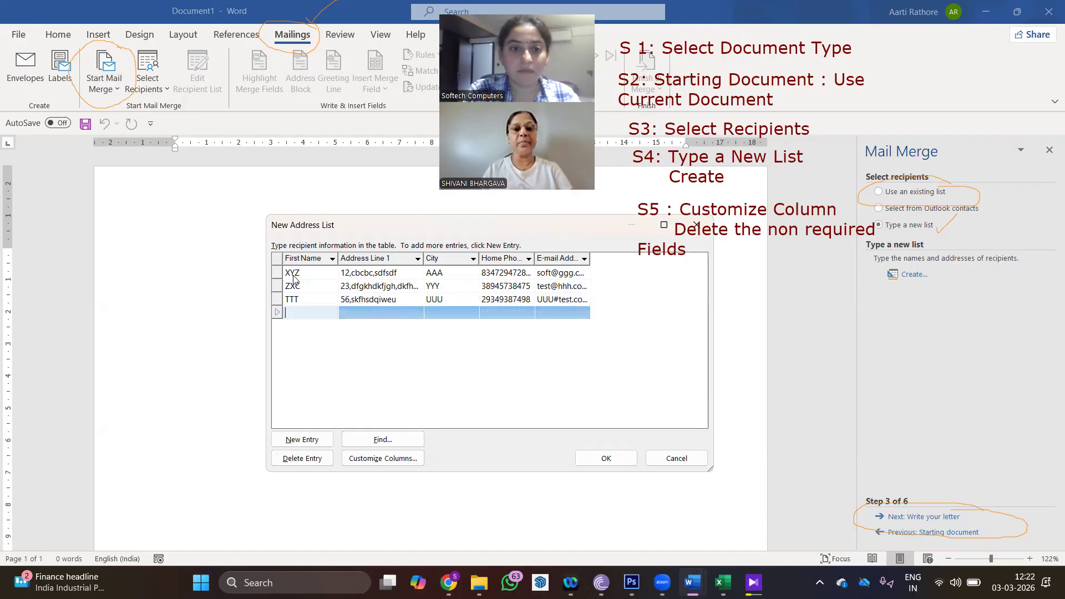
text(PPP)
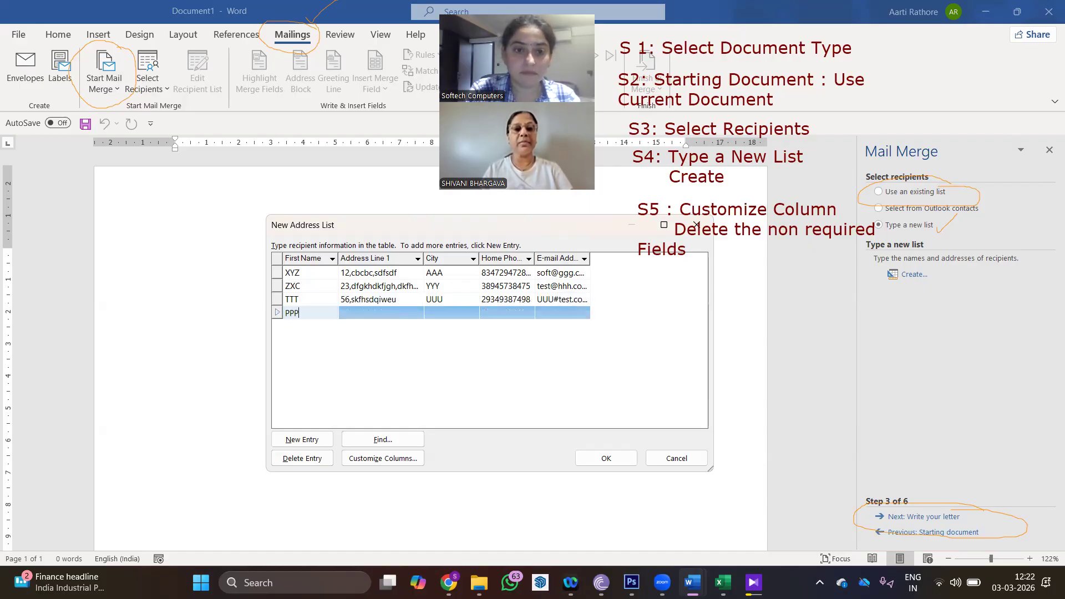
key(Tab)
text(78,mvmvbm)
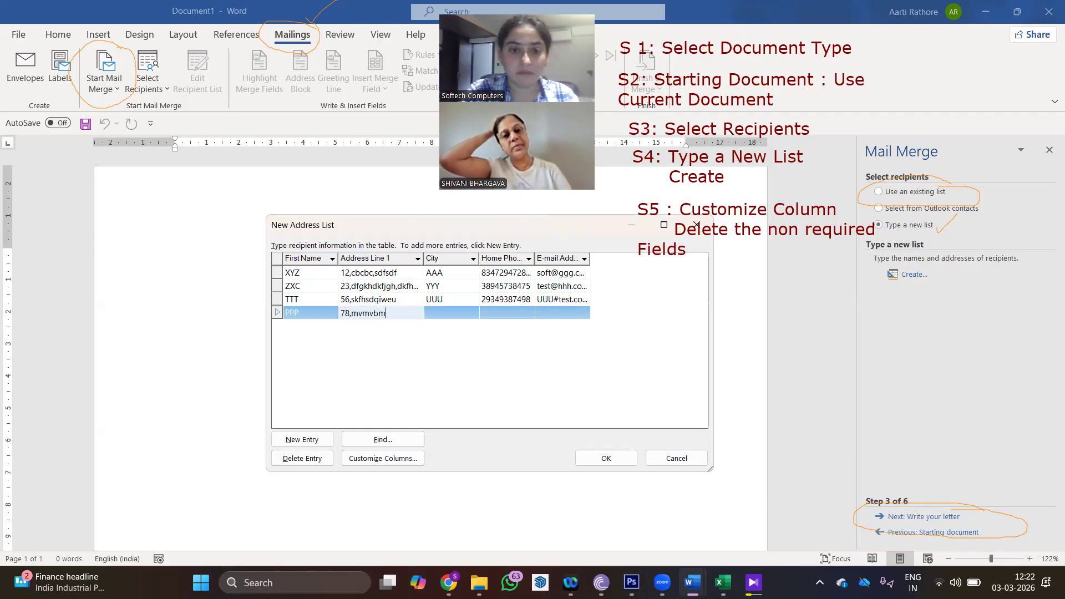
key(Tab)
text(PPP)
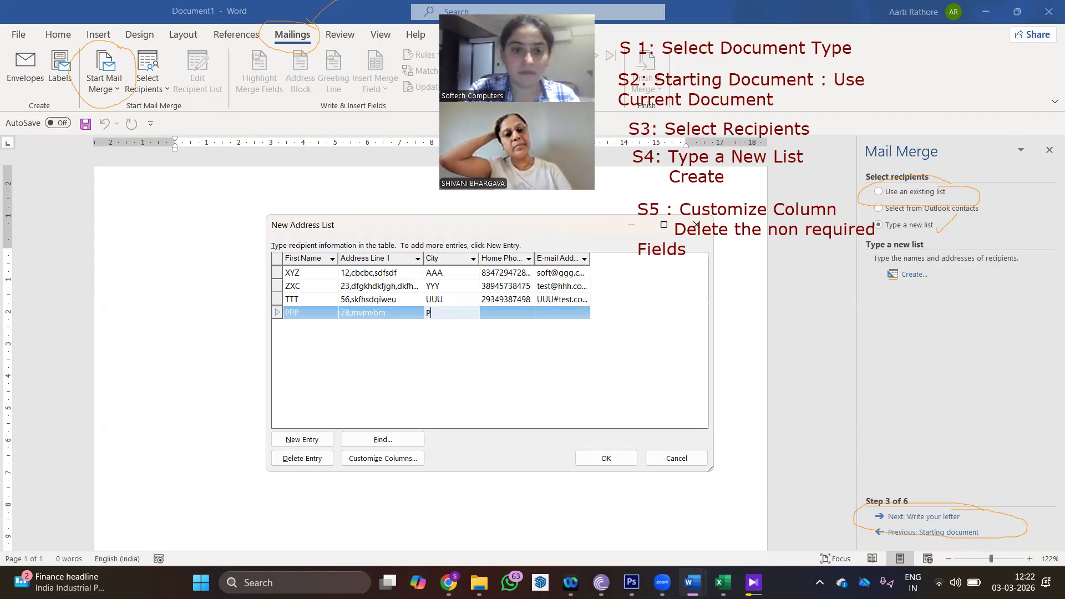
key(Tab)
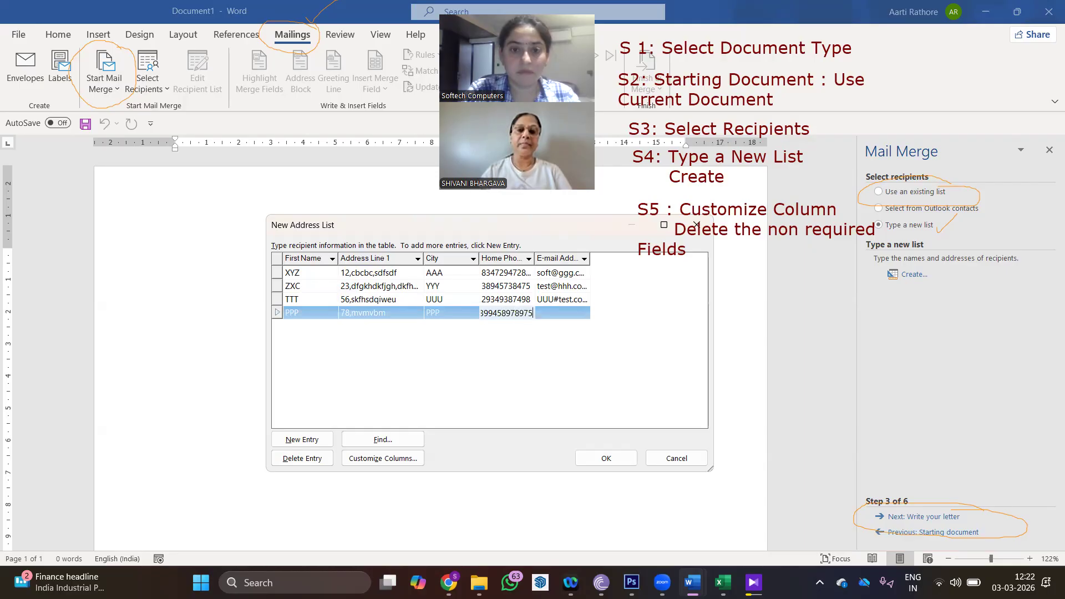
key(Tab)
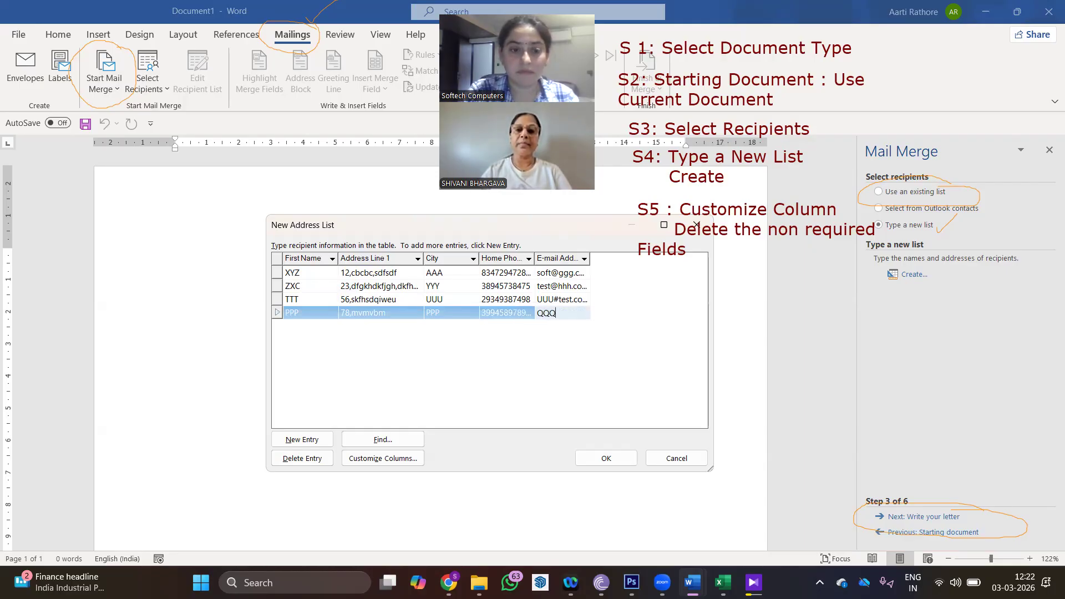
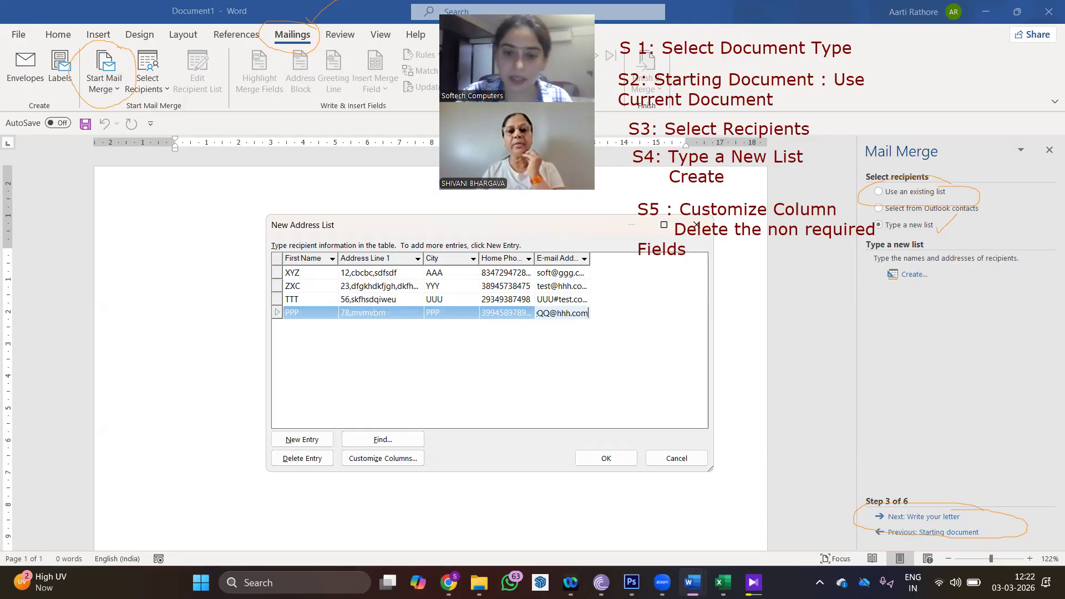
click(606, 459)
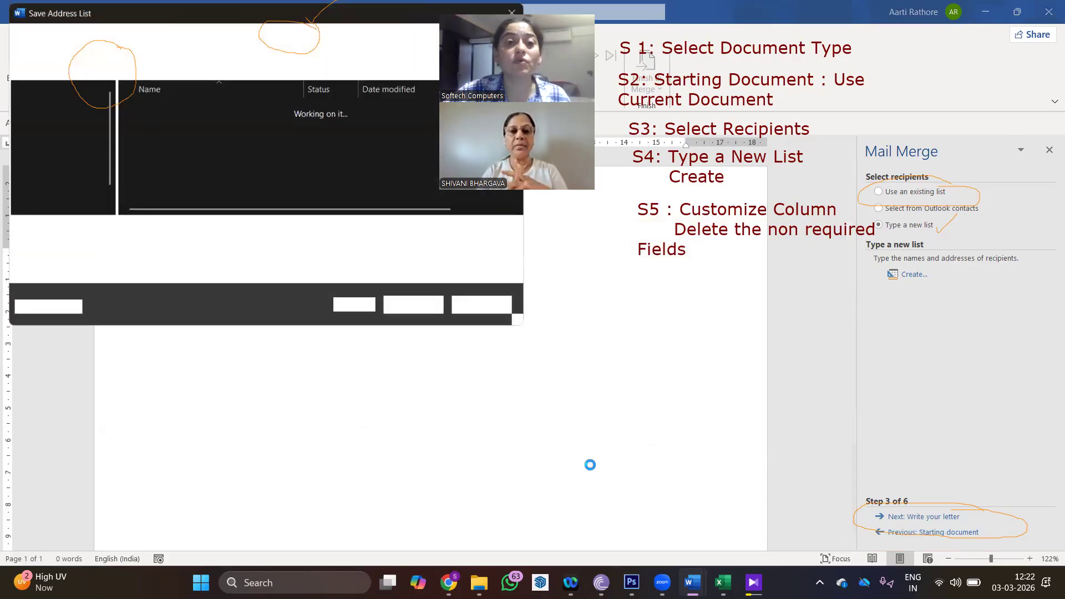
- Add the caption note 'S6: Perform Entry and click OK to save the address List'
drag(75, 15, 101, 81)
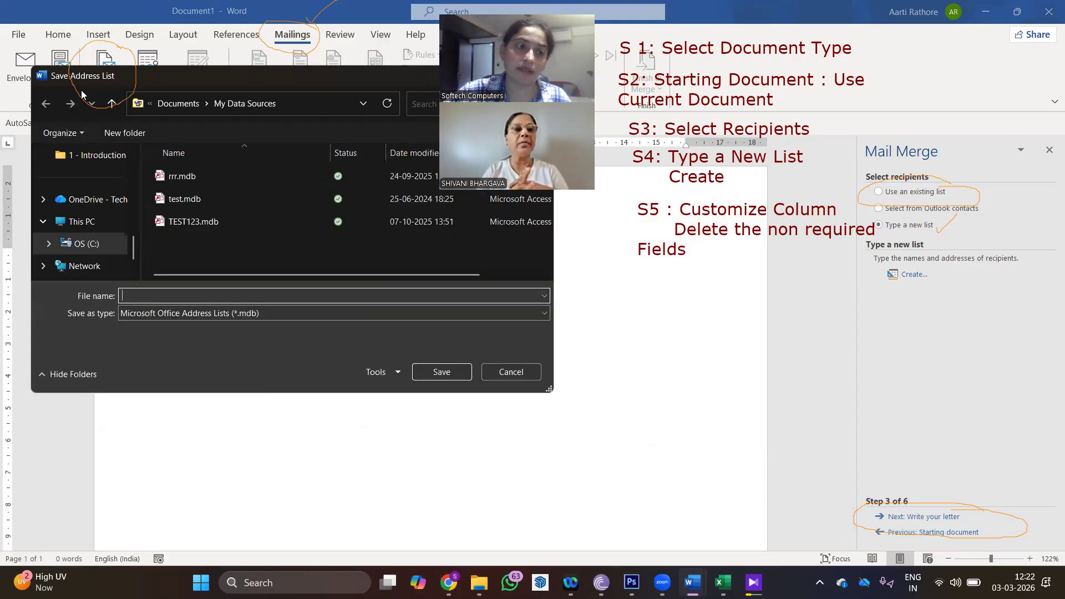
click(646, 277)
text(S6: Perform Entry and click OK to save the address List)
click(717, 390)
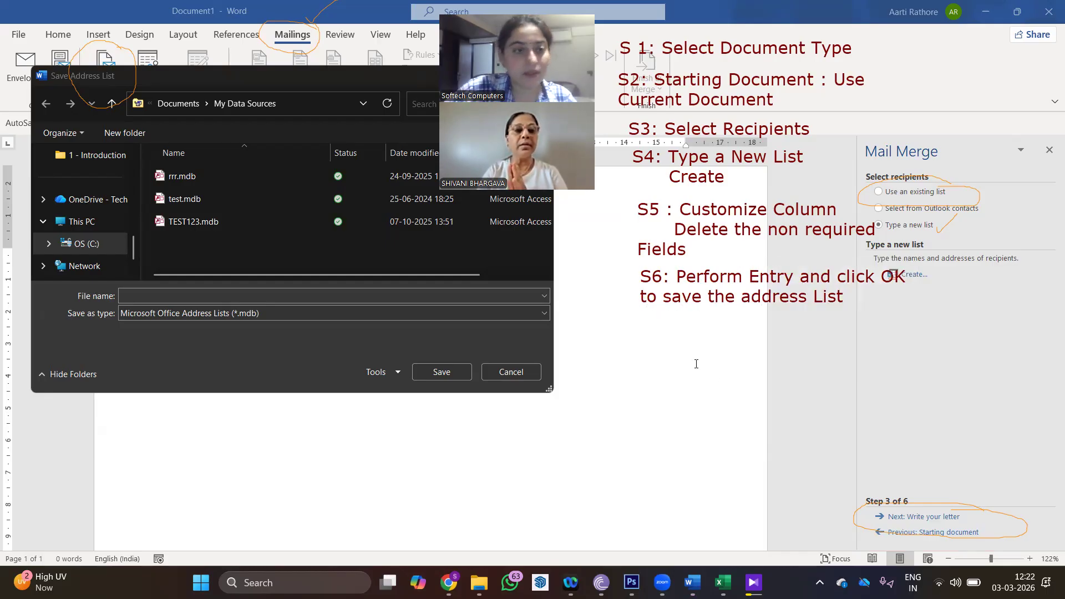
- Save the address list as an .mdb file named for the invite list
click(179, 300)
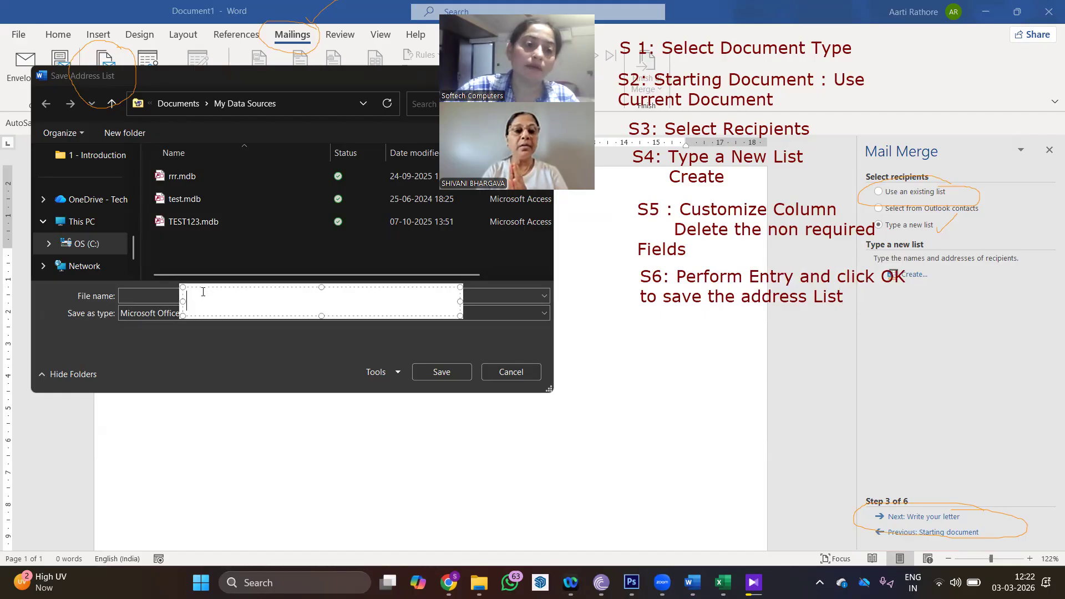
click(401, 437)
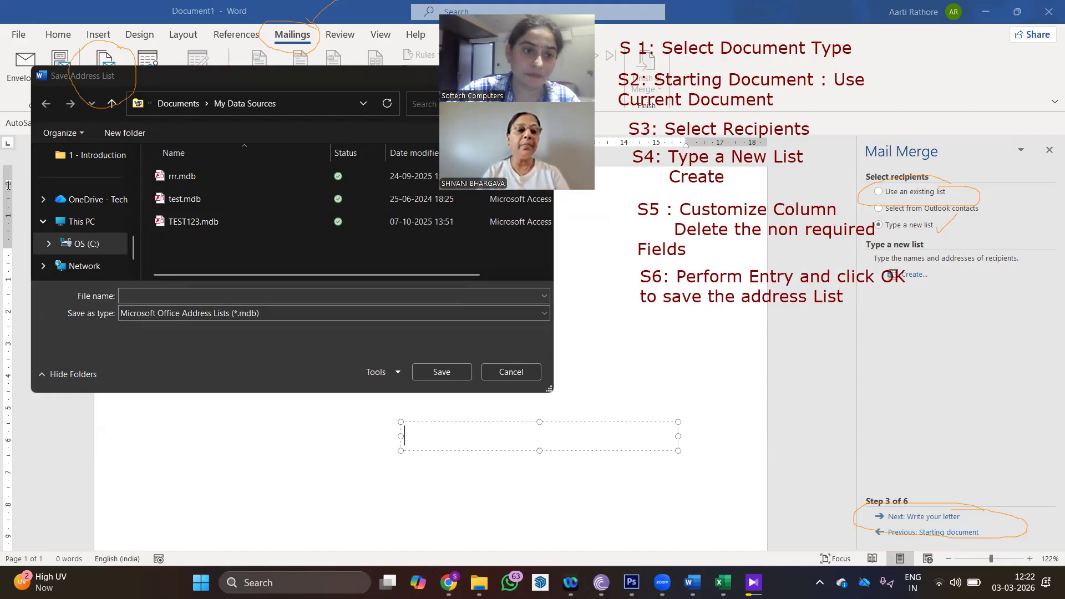
click(137, 297)
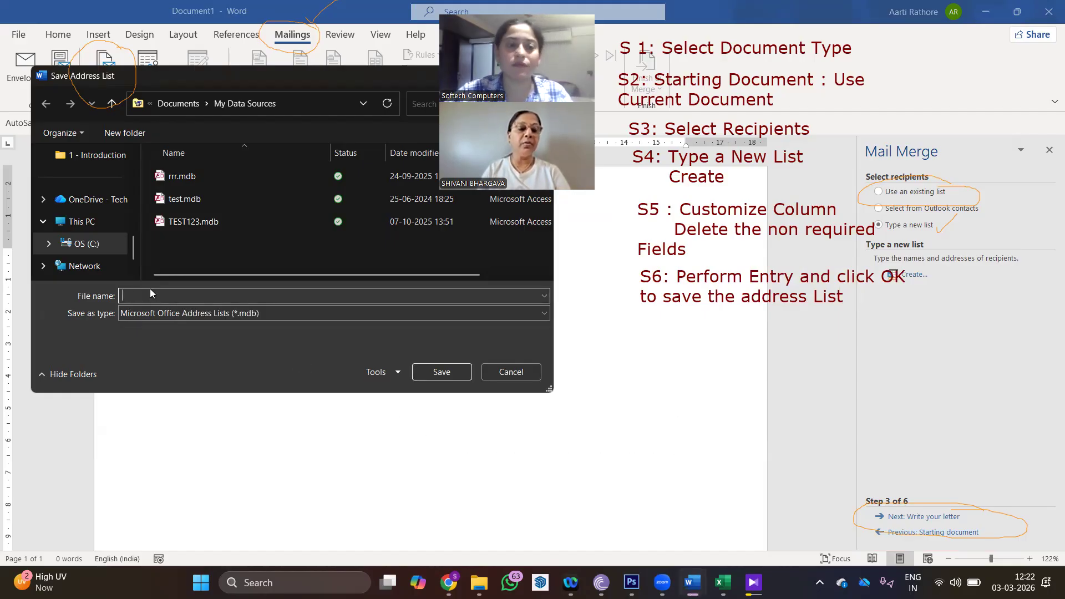
text(s)
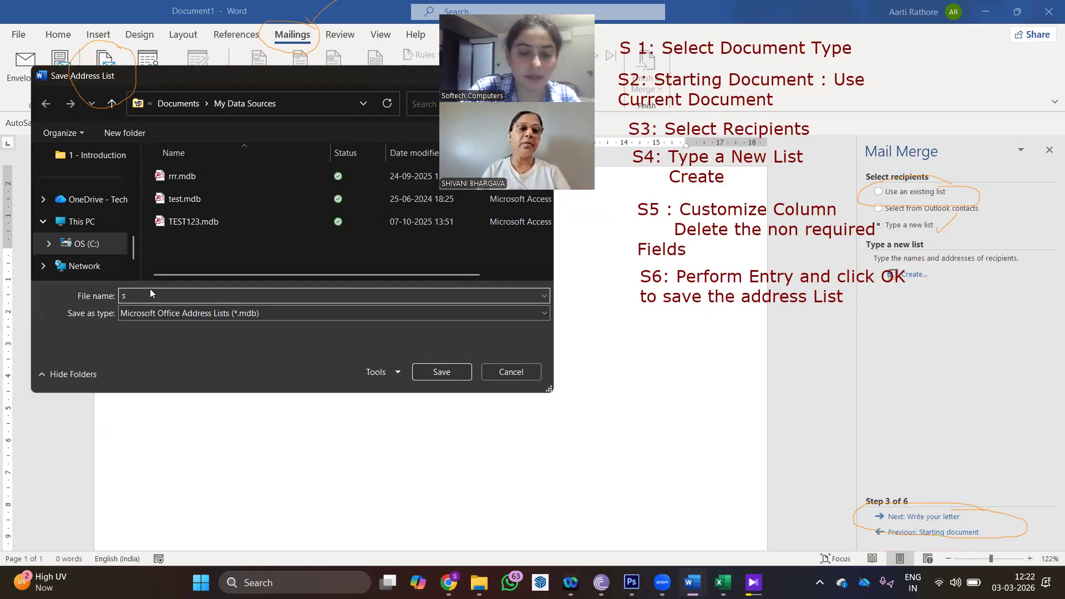
text(hivinai)
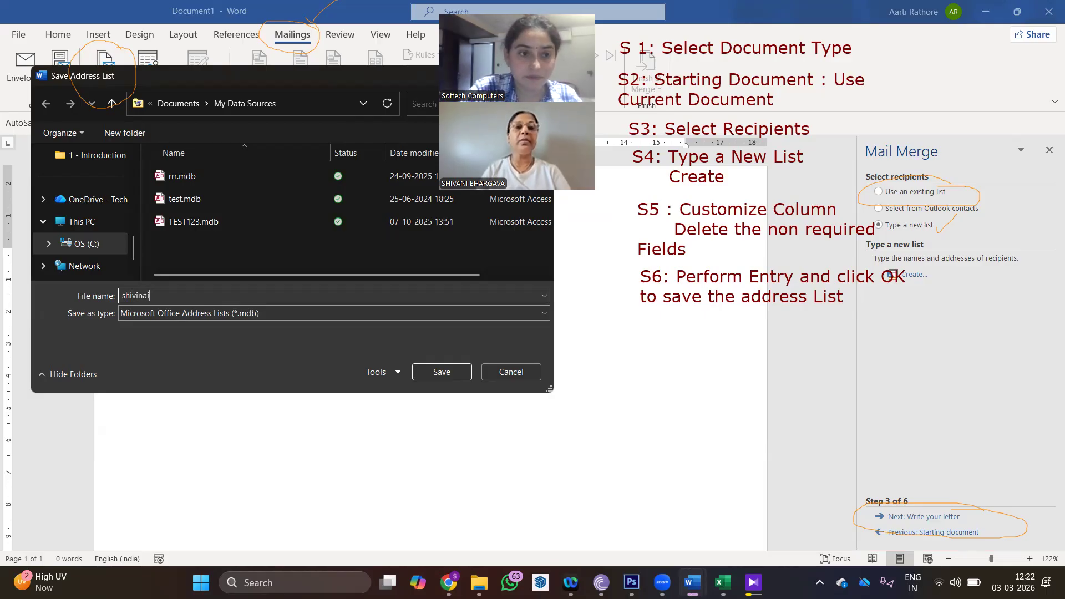
key(BackSpace)
key(BackSpace)
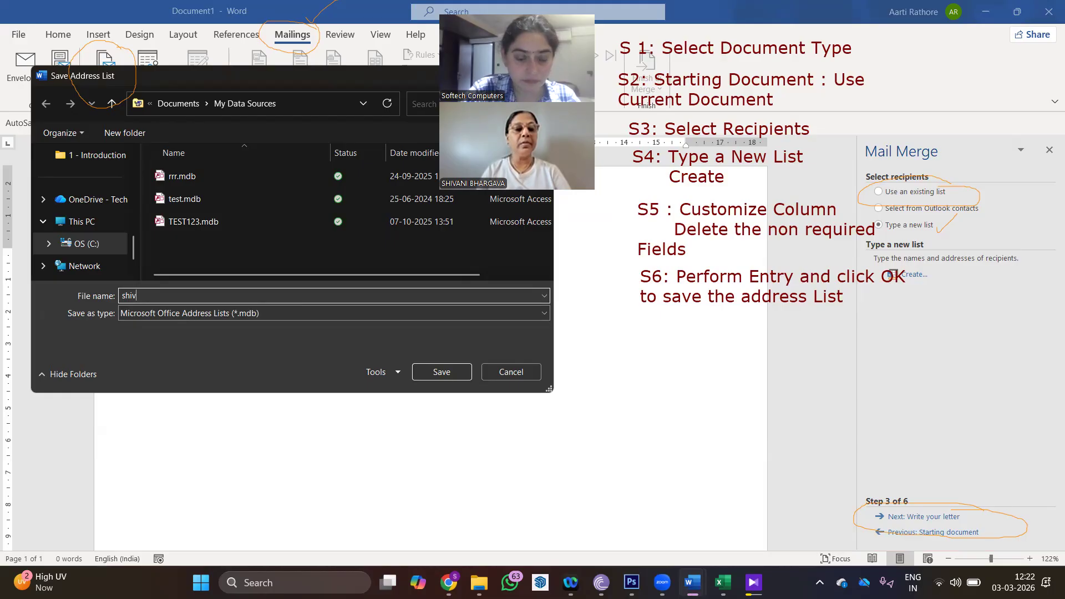
text(i_ma)
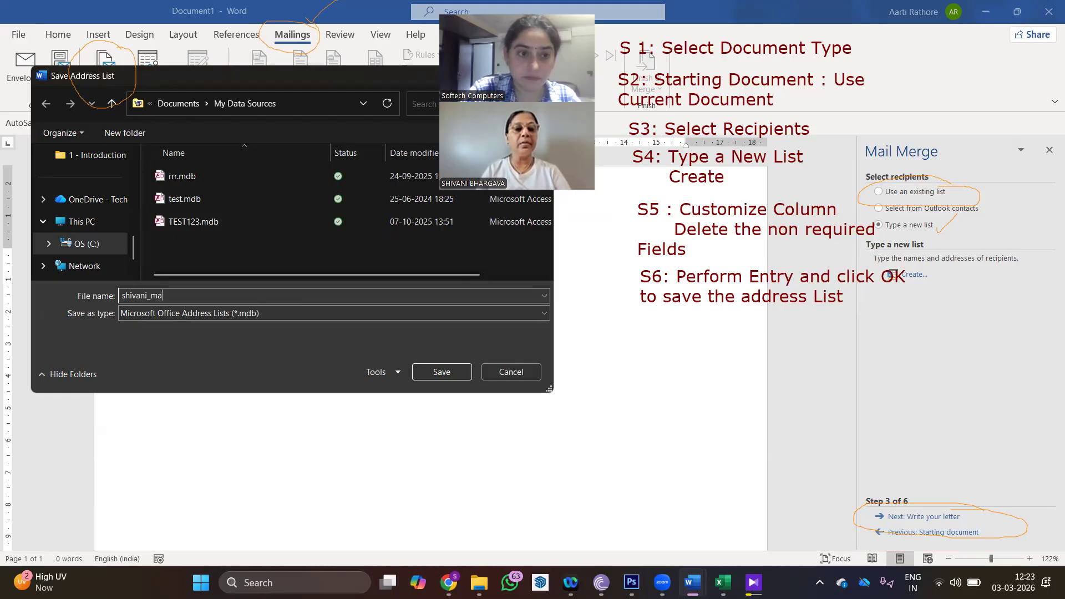
text(m_invite)
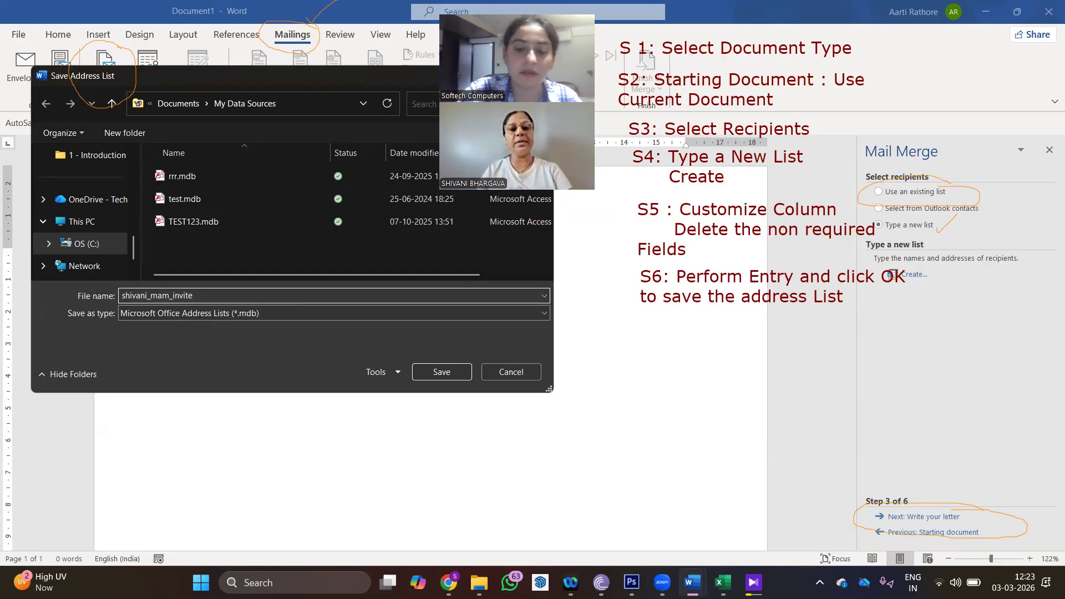
text(_list)
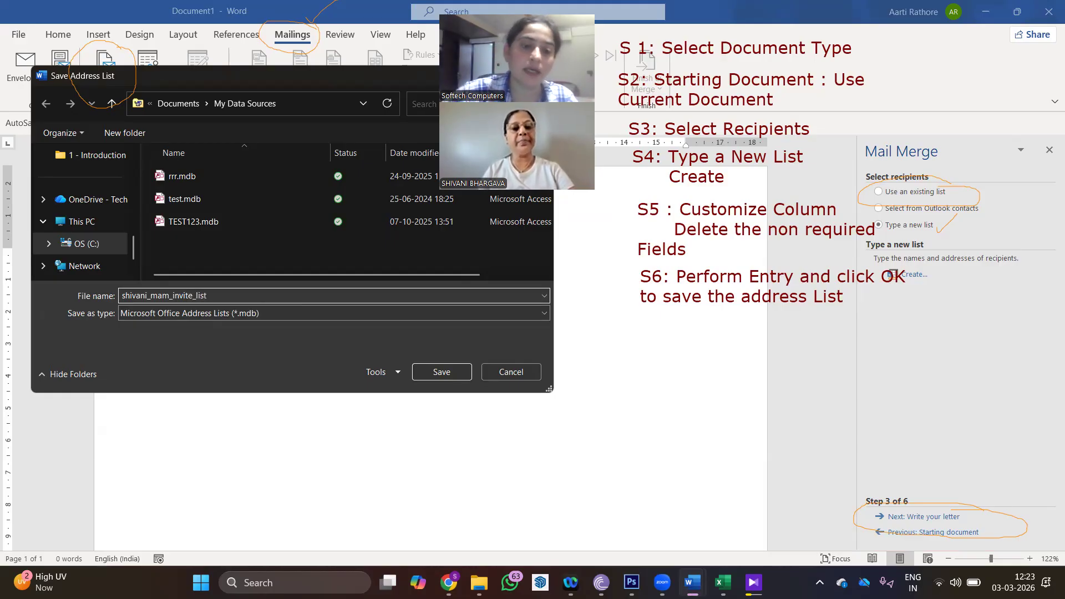
click(427, 373)
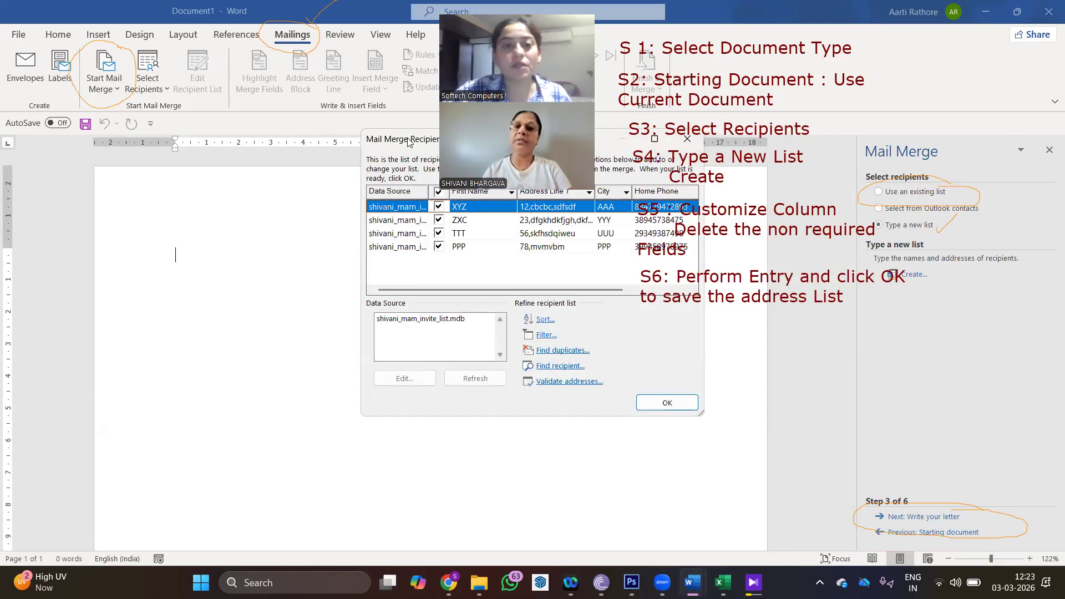
- Keep all four recipients ticked in Mail Merge Recipients and accept the list
drag(408, 141, 179, 188)
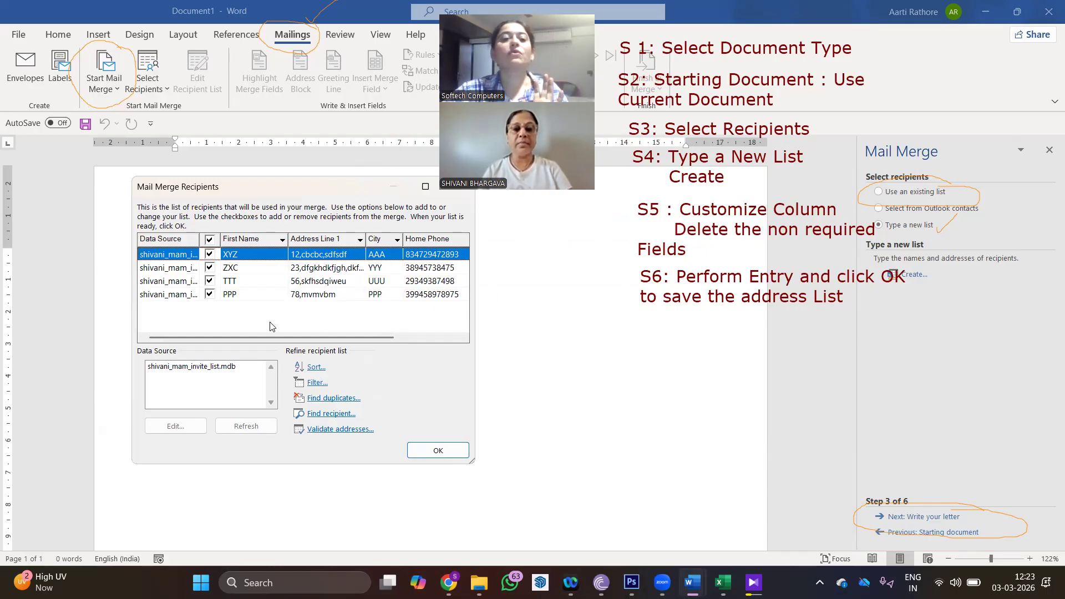
click(210, 268)
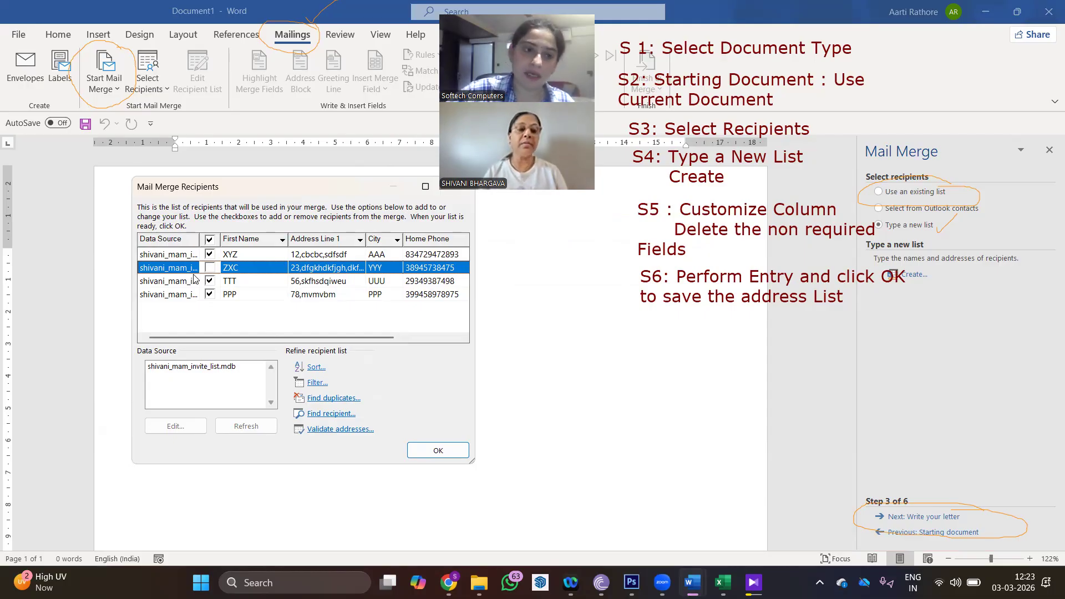
click(210, 268)
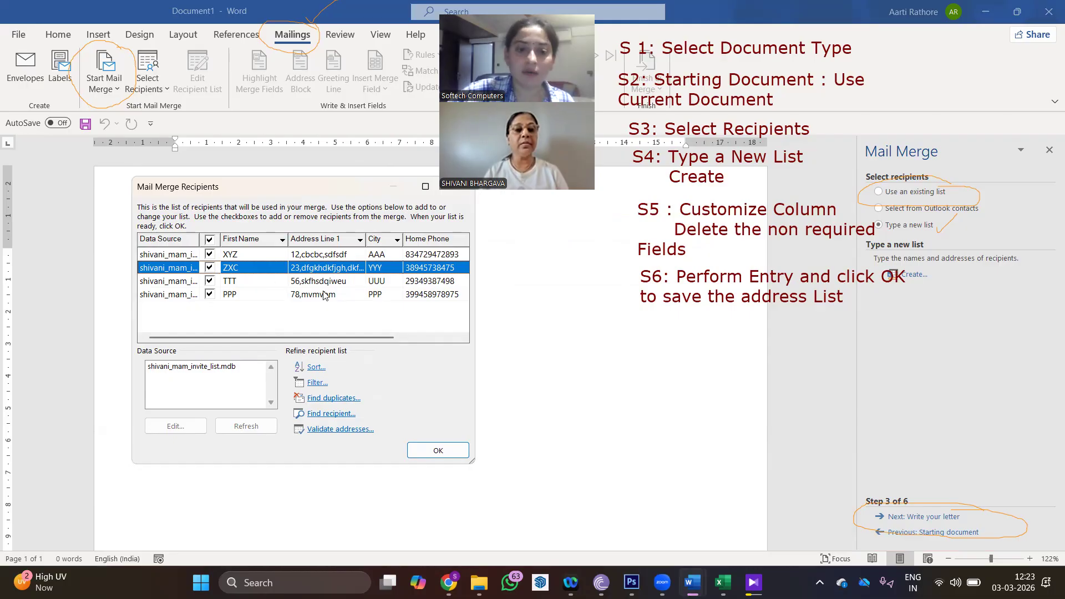
click(440, 451)
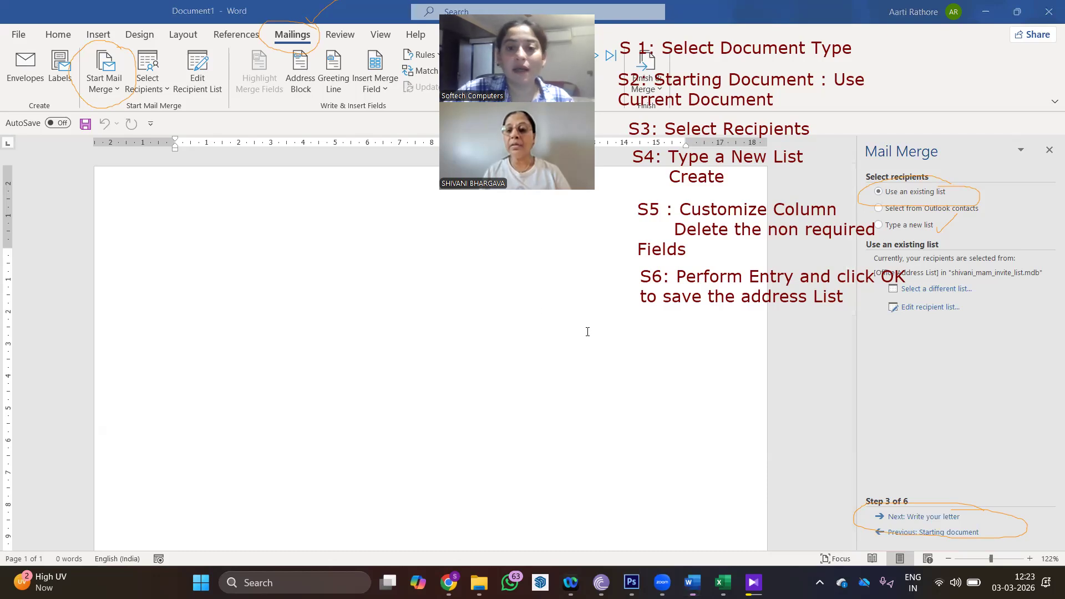
- Add a three-line S7 caption: 'Write your Letter', 'Type Contents for your Letter', 'leaving space for data from data source'
click(643, 331)
text(S)
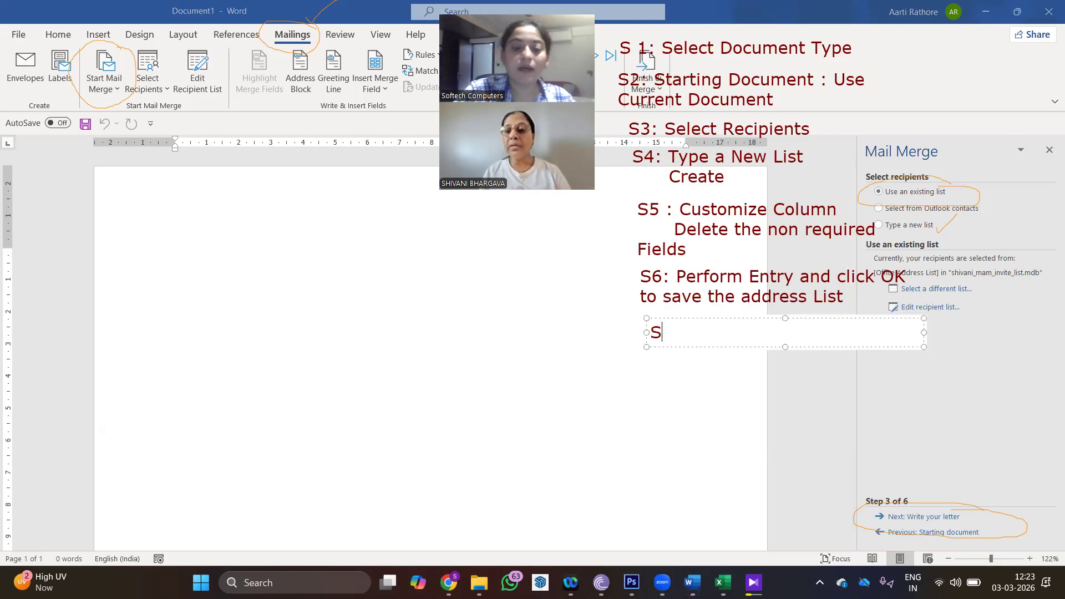
text(7: Writ)
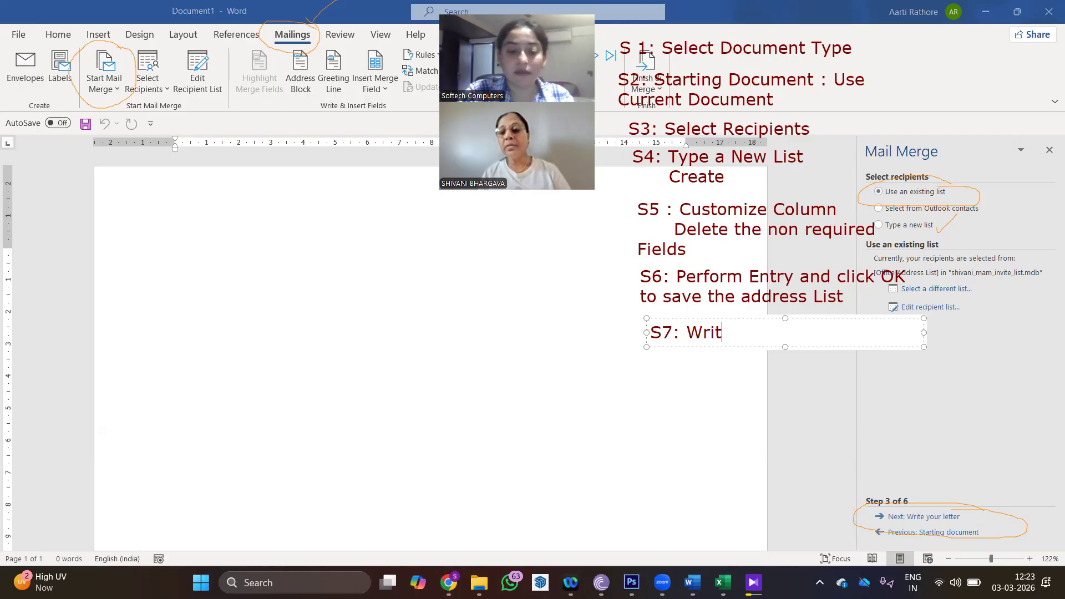
text(e your Letter)
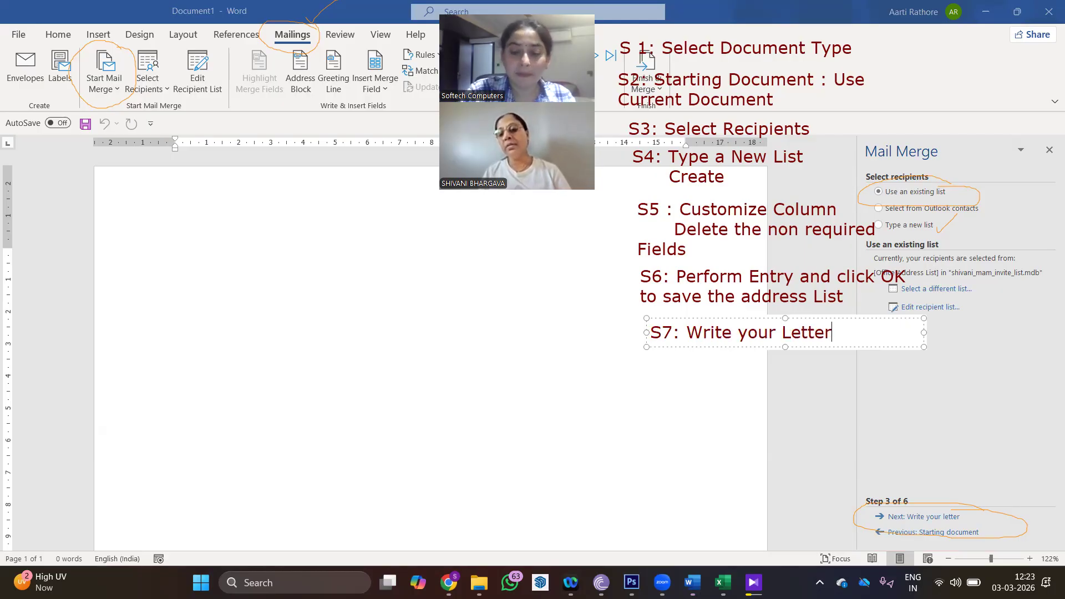
key(Return)
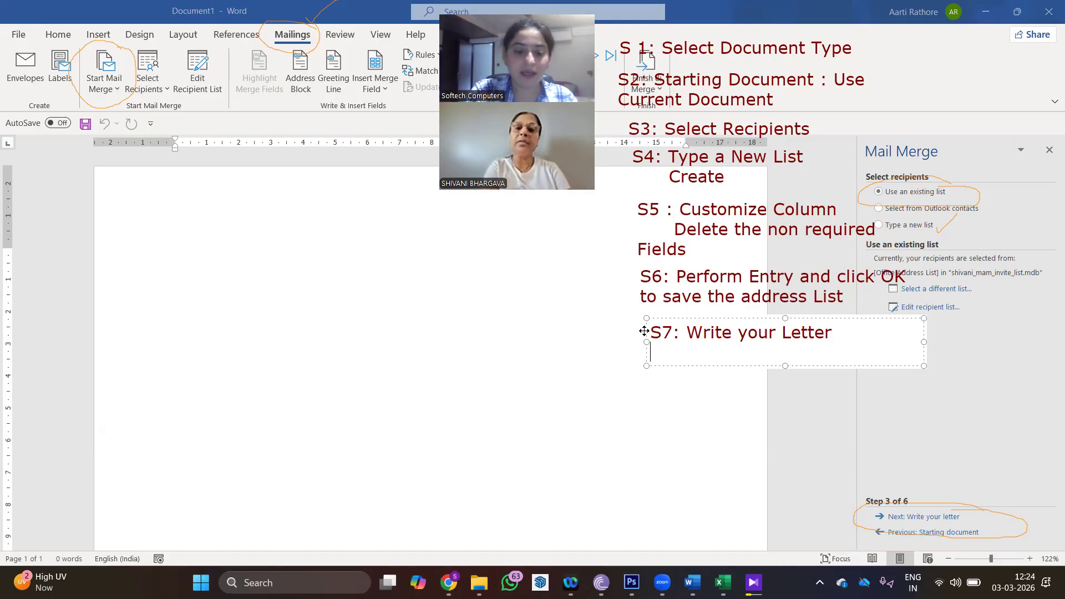
text(Type )
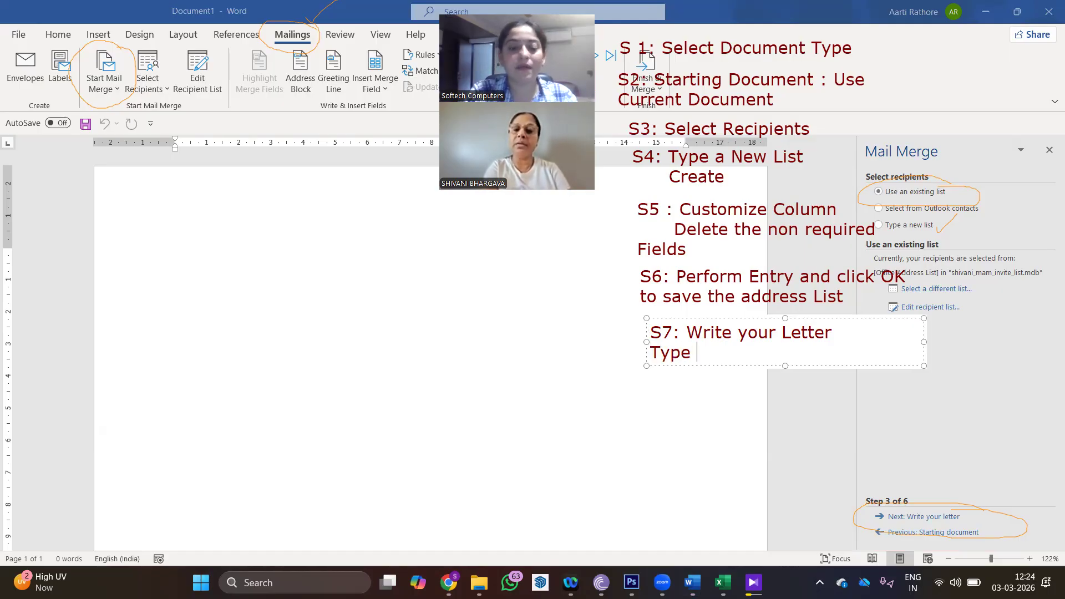
text(Contents )
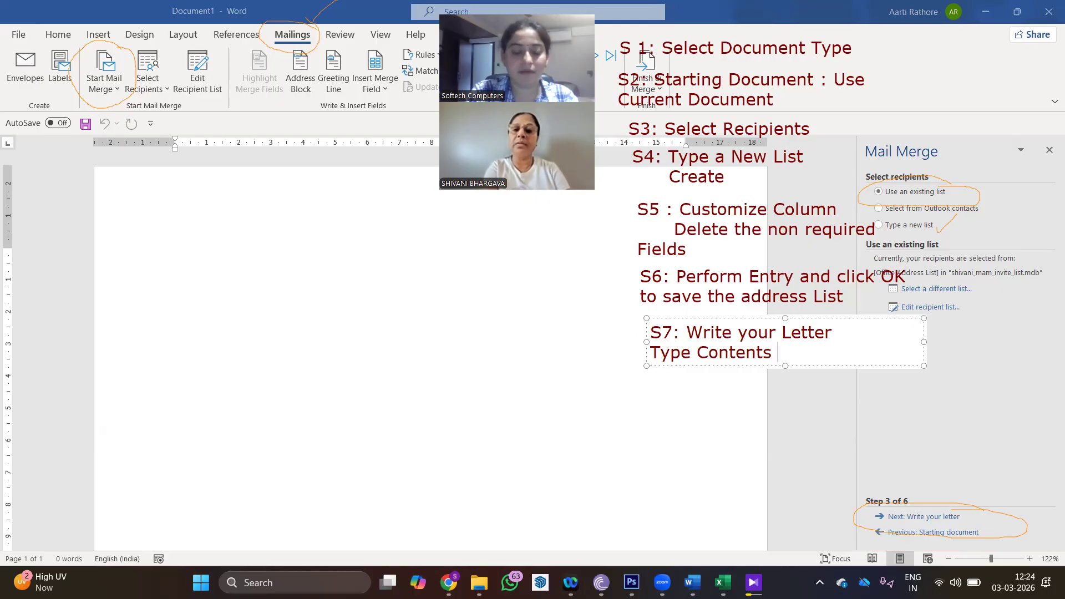
text(for your )
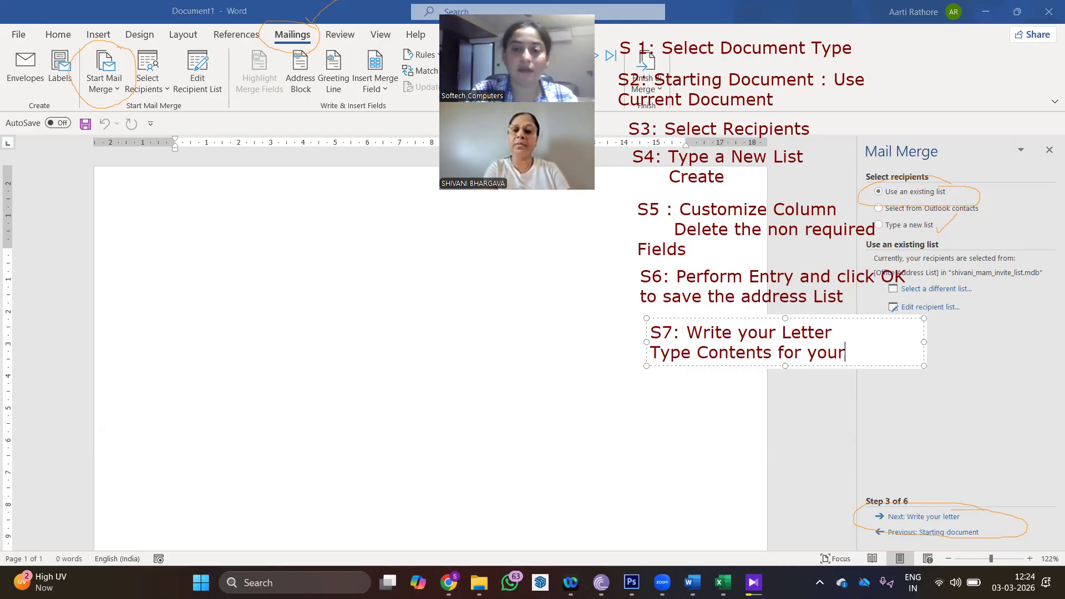
text(Letter ,)
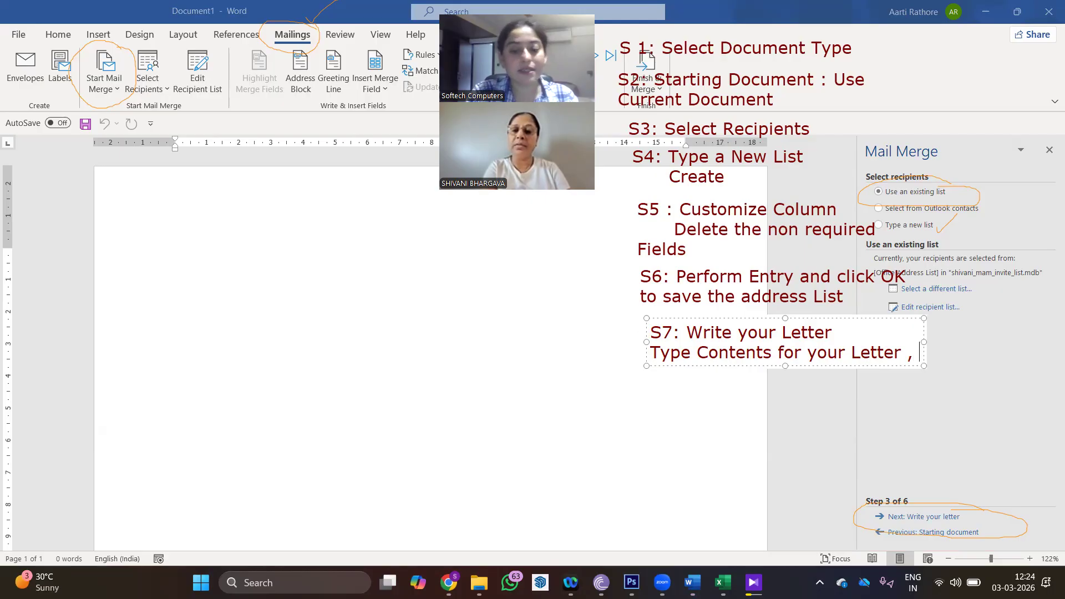
key(Return)
text(lea)
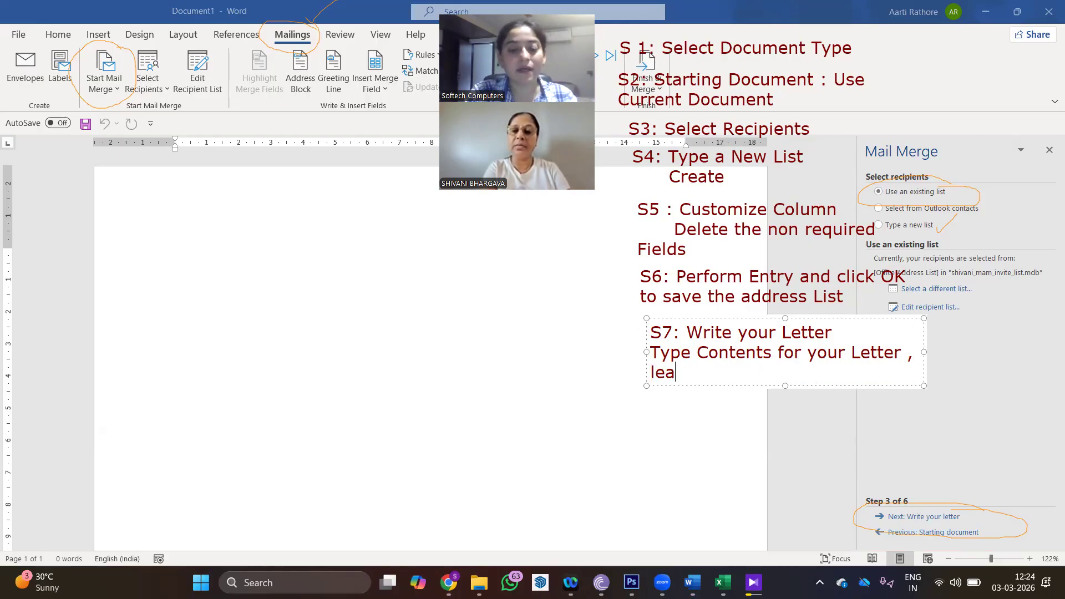
text(ving space)
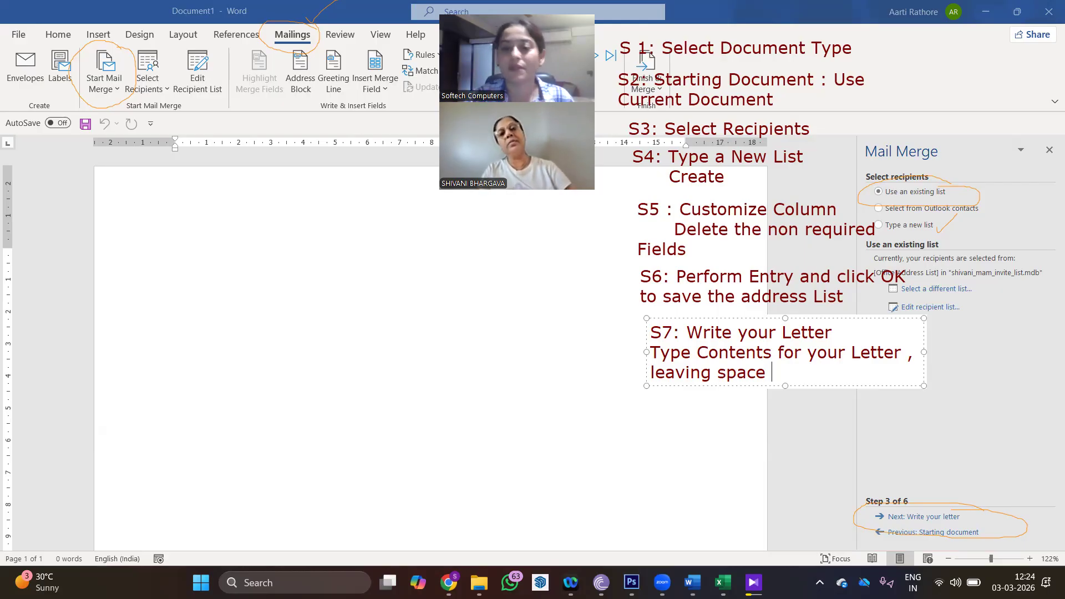
text(for d)
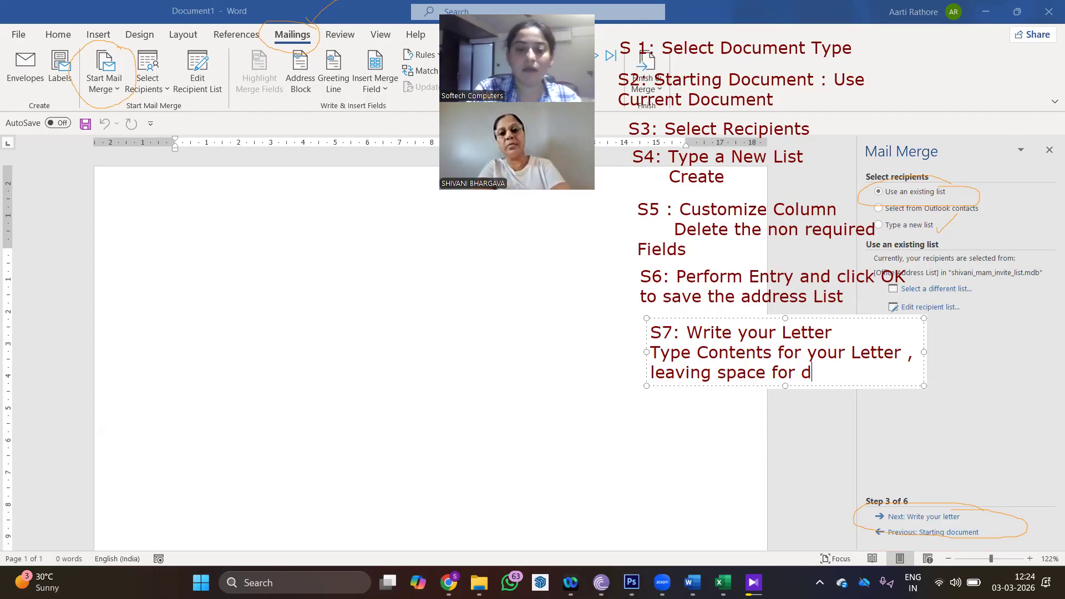
text(ata from da)
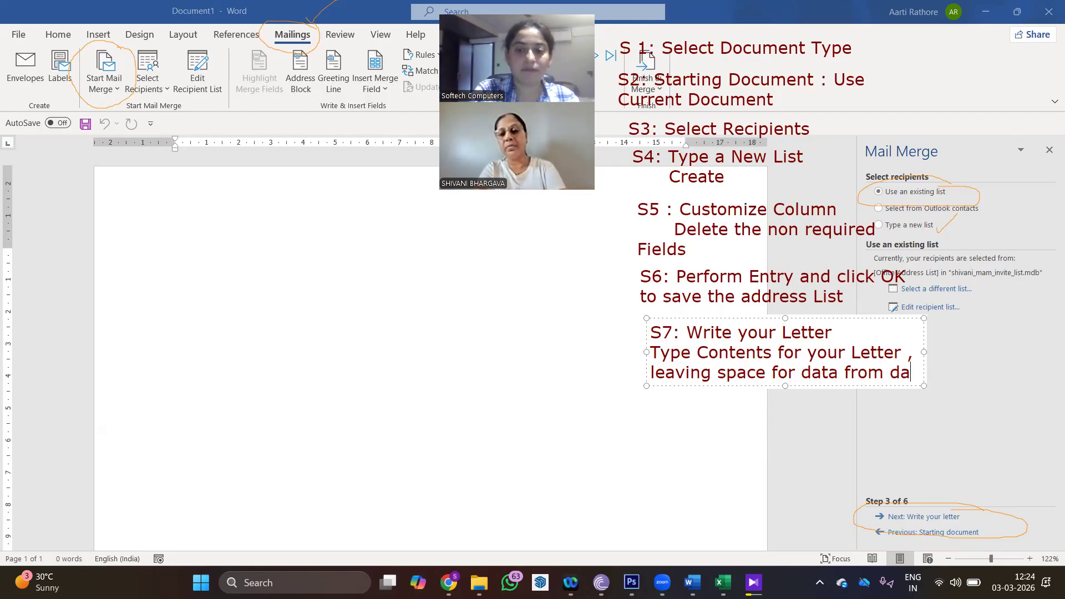
text(ta source)
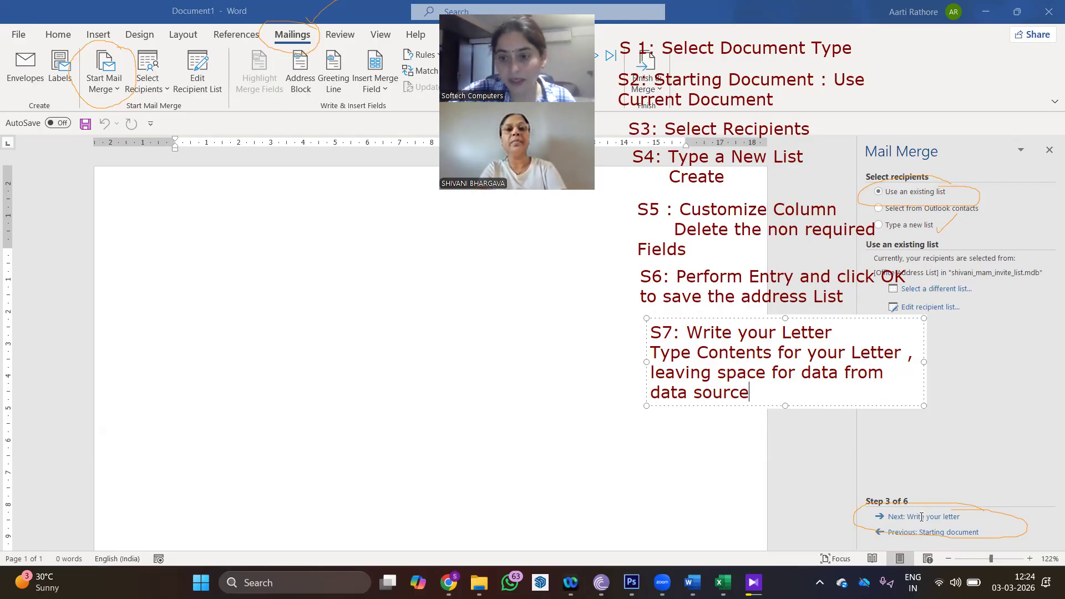
click(8, 110)
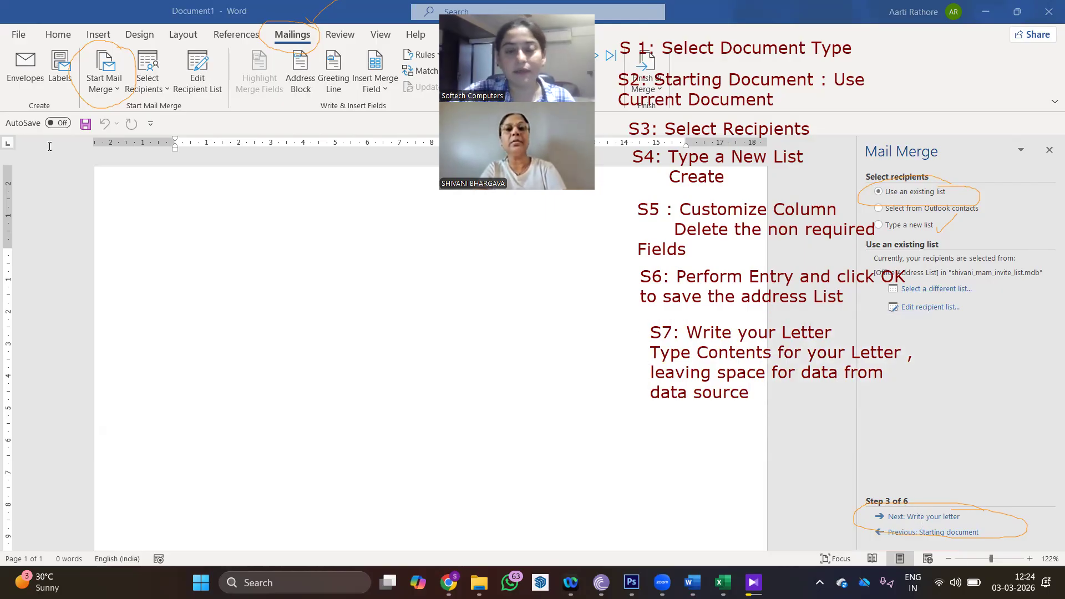
- Advance to Step 4 and start the letter with 'Date: 3-March-2026', 'To,' and blank lines
click(898, 520)
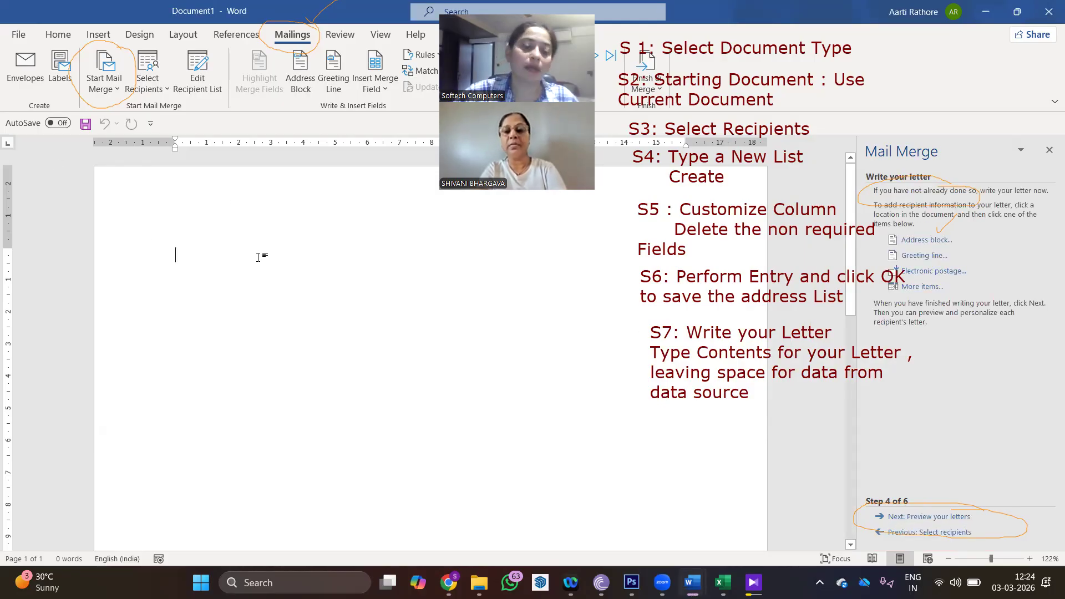
text(Date:)
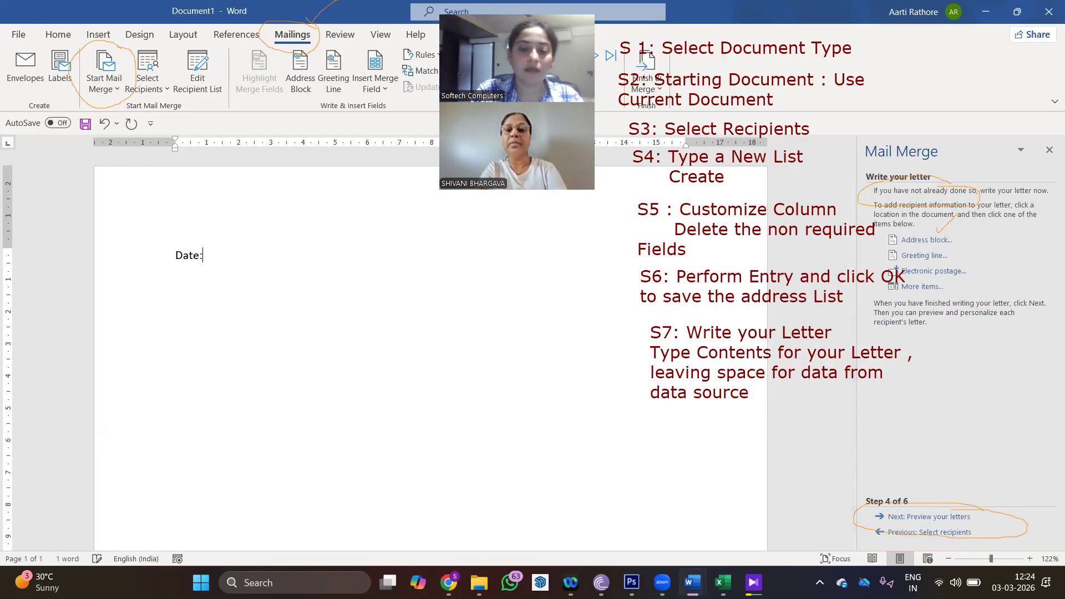
text( 3-Mar)
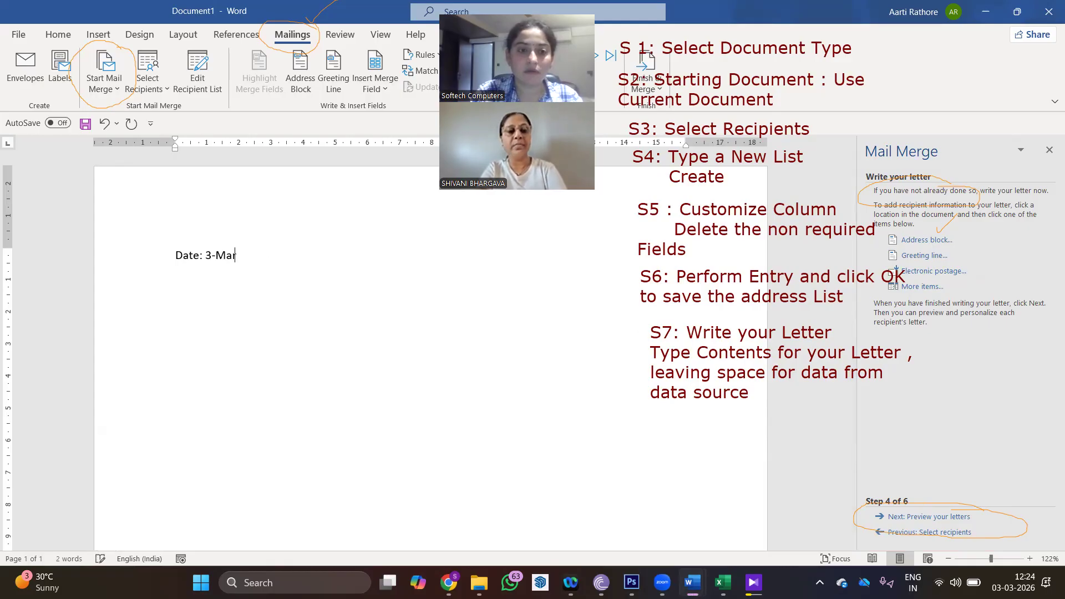
text(ch-)
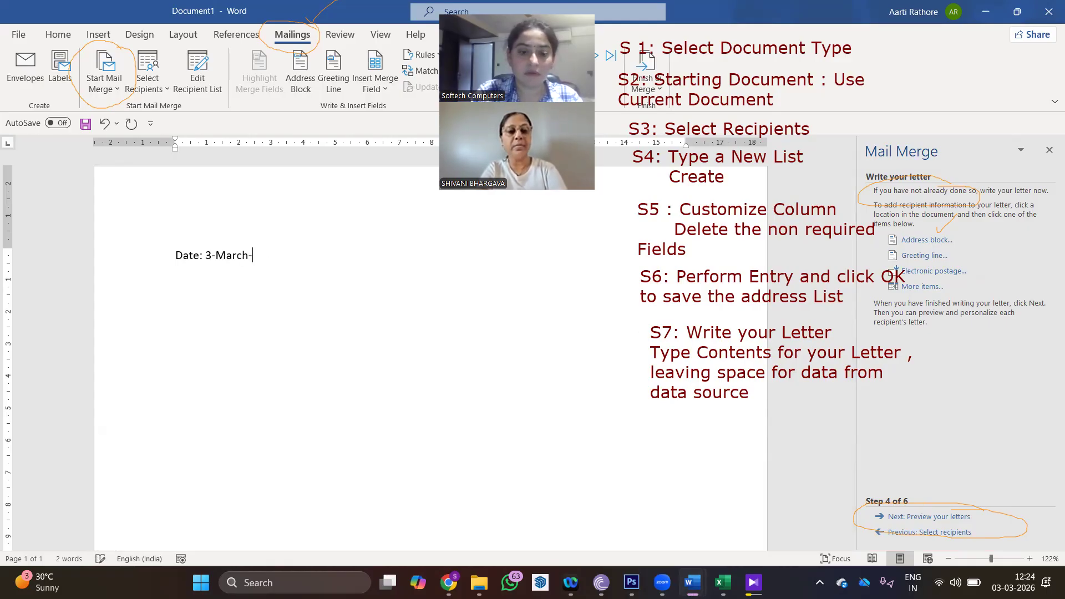
text(2026)
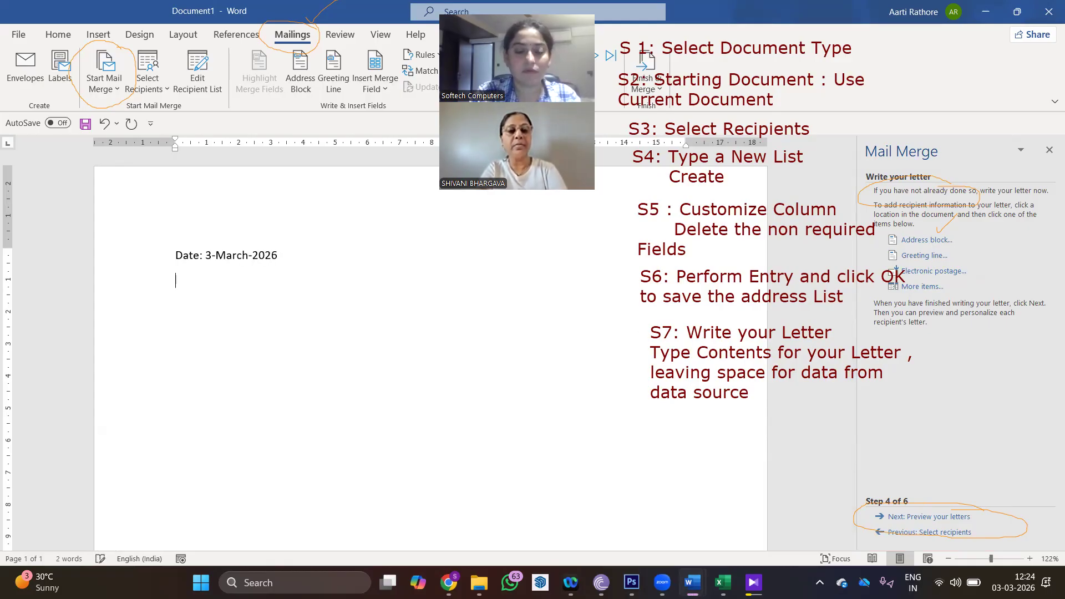
key(Return)
text(To,)
key(Return)
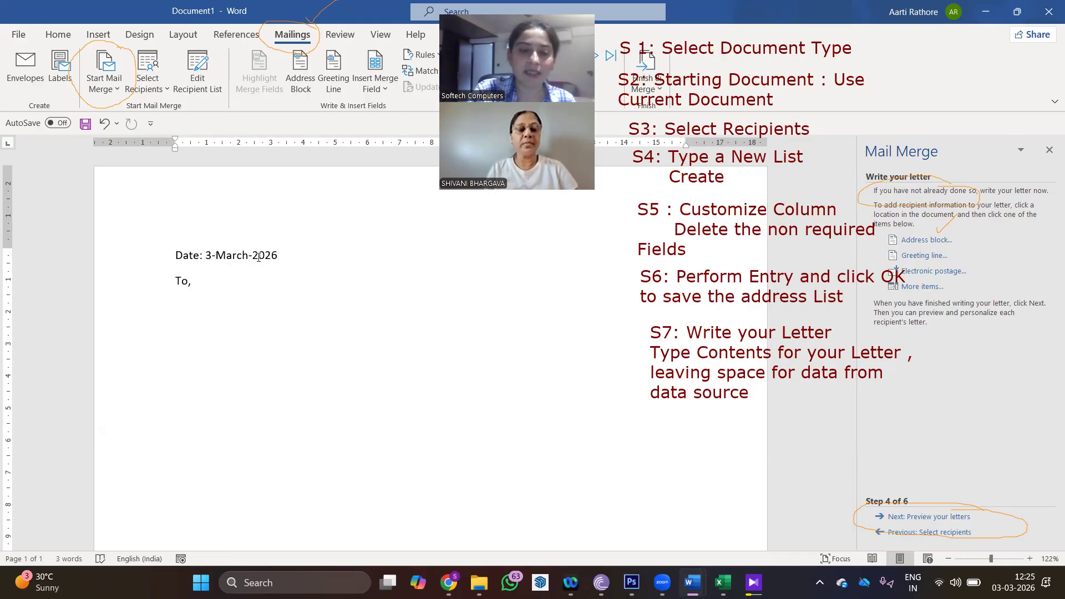
key(Return)
key(Return)
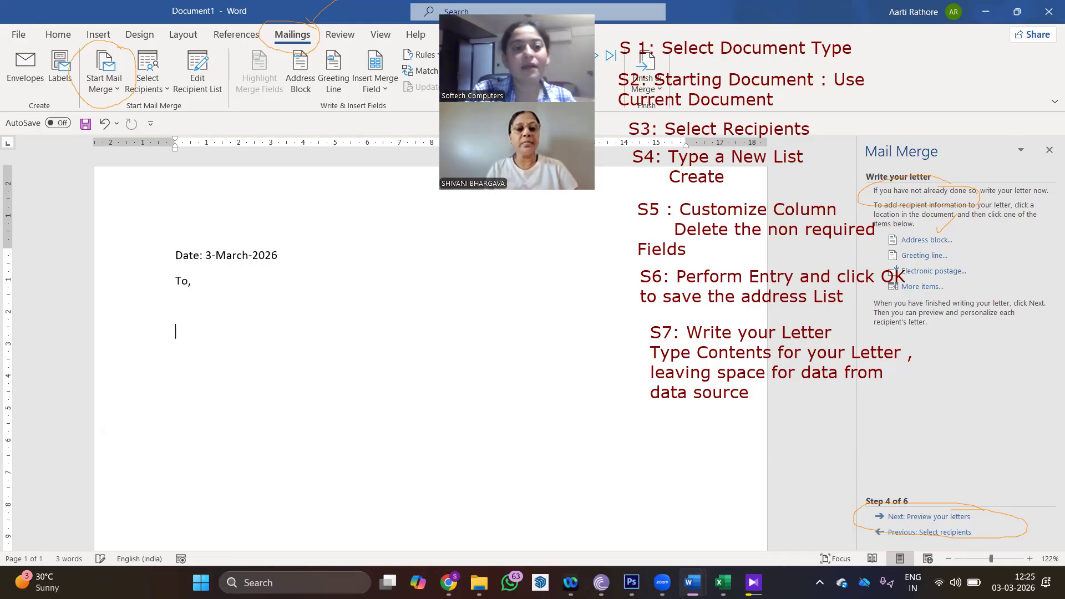
key(Return)
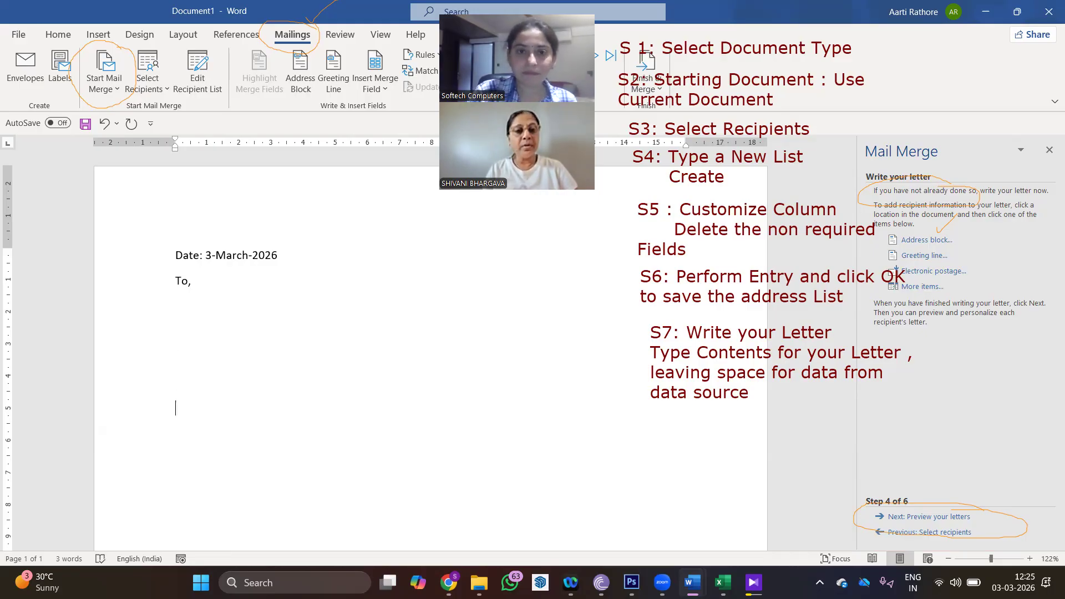
- Add an 'Invitation Letter' heading below the address space
key(Return)
text(In)
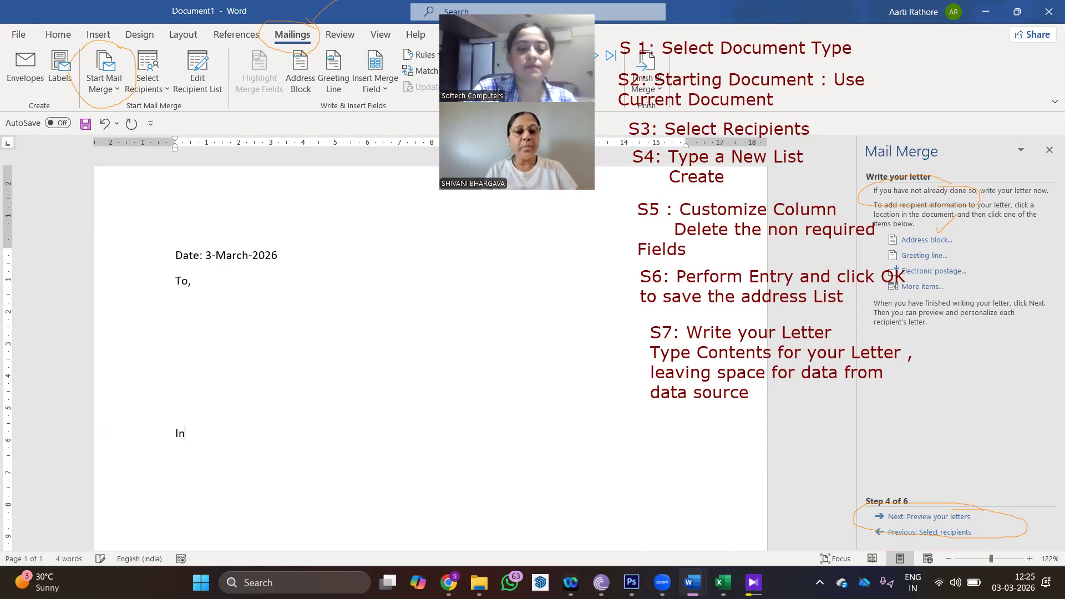
text(vitatio)
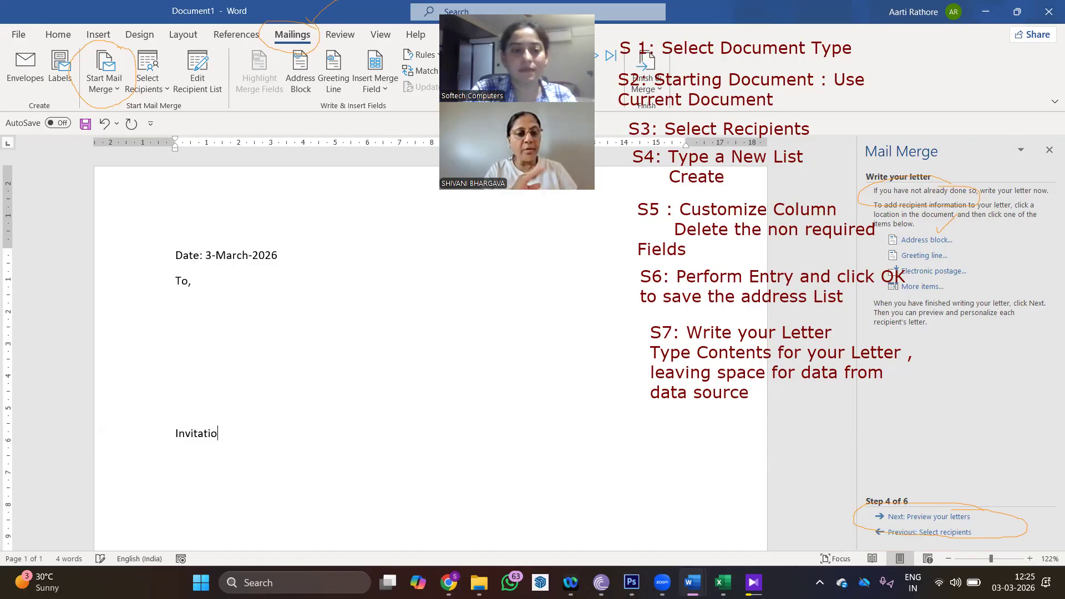
text(n Letter)
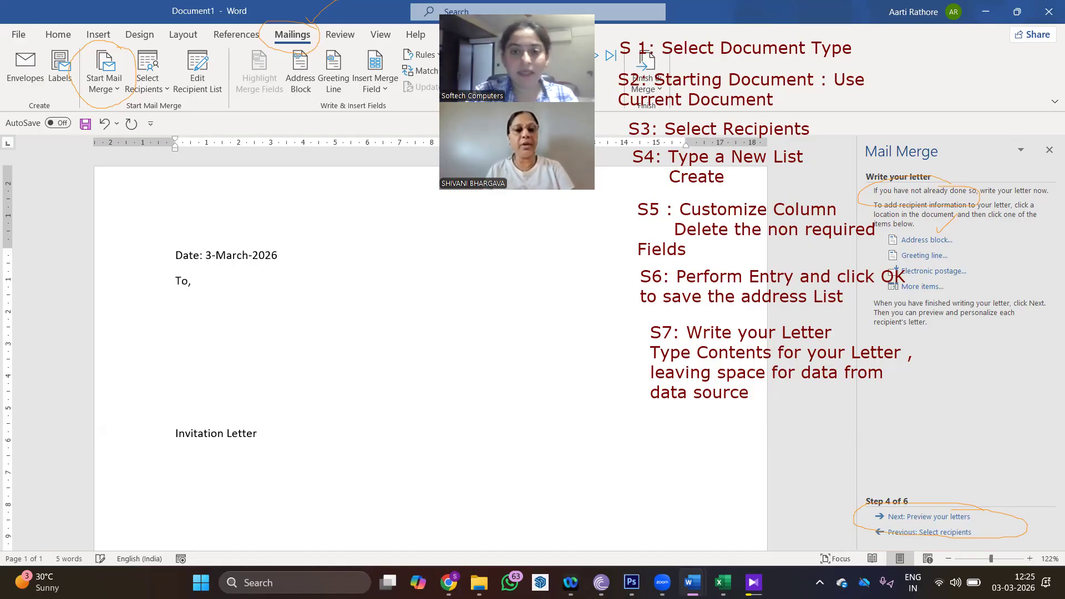
key(Return)
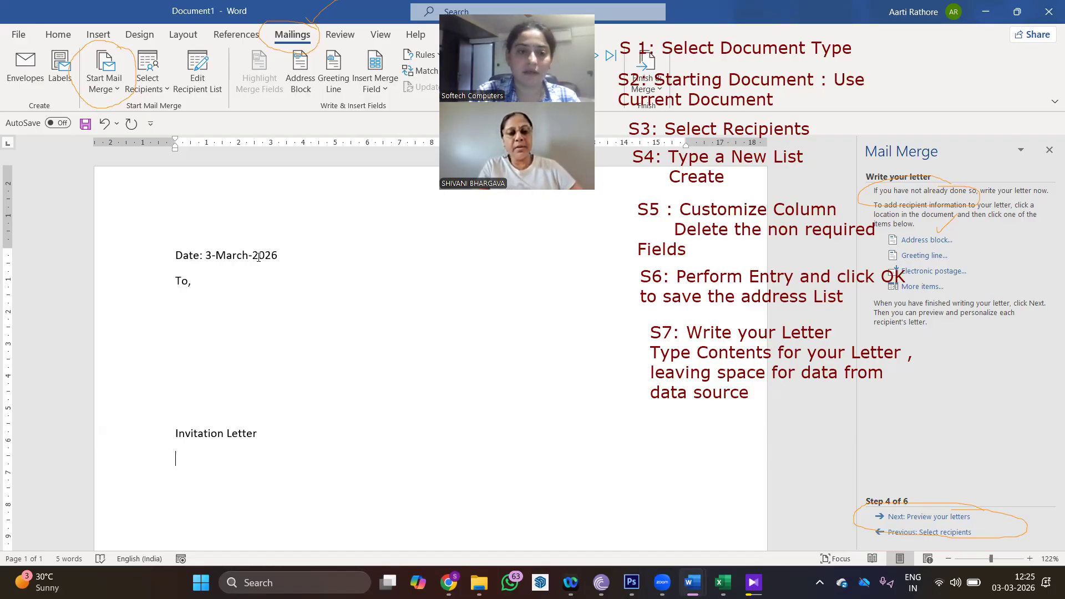
- Write the sentence inviting the reader to the inaugural ceremony of our new Compound
text(We are )
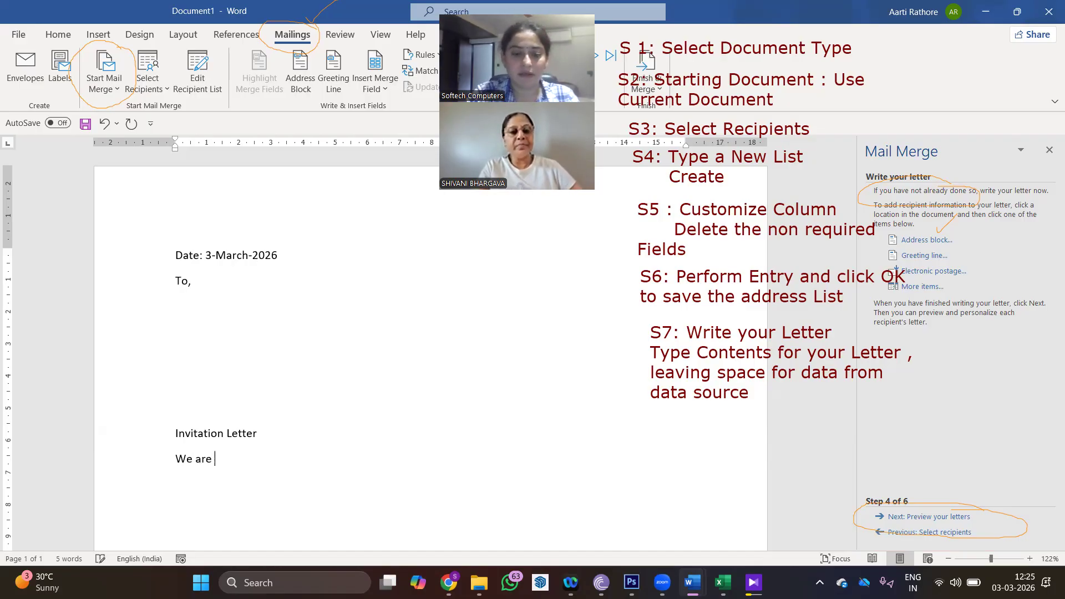
text(pleased to)
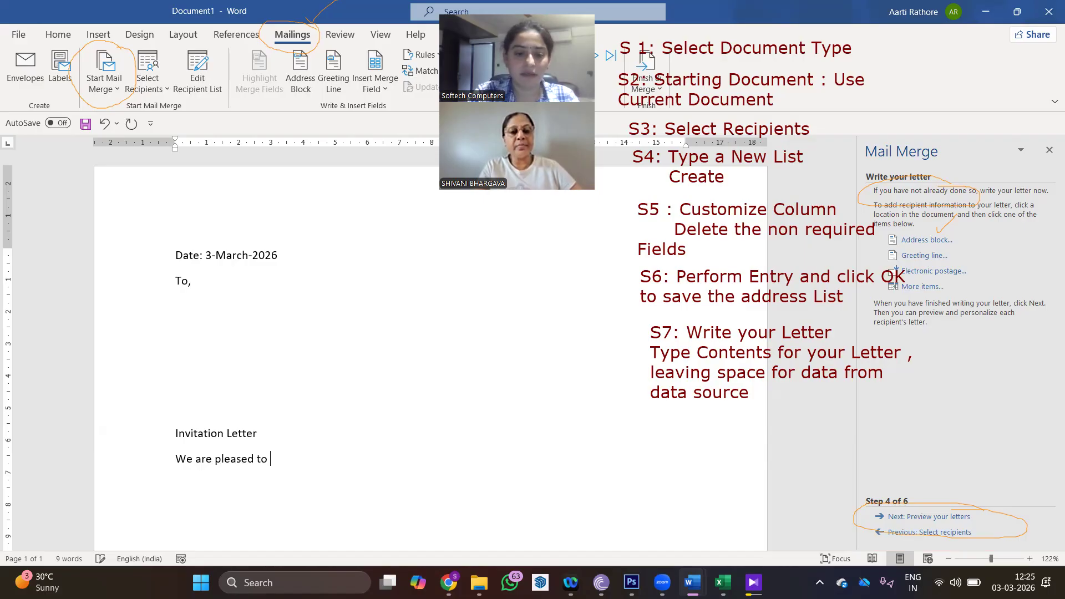
key(BackSpace)
key(BackSpace)
key(BackSpace)
key(BackSpace)
key(BackSpace)
key(BackSpace)
key(BackSpace)
key(BackSpace)
key(BackSpace)
key(BackSpace)
key(BackSpace)
key(BackSpace)
key(BackSpace)
key(BackSpace)
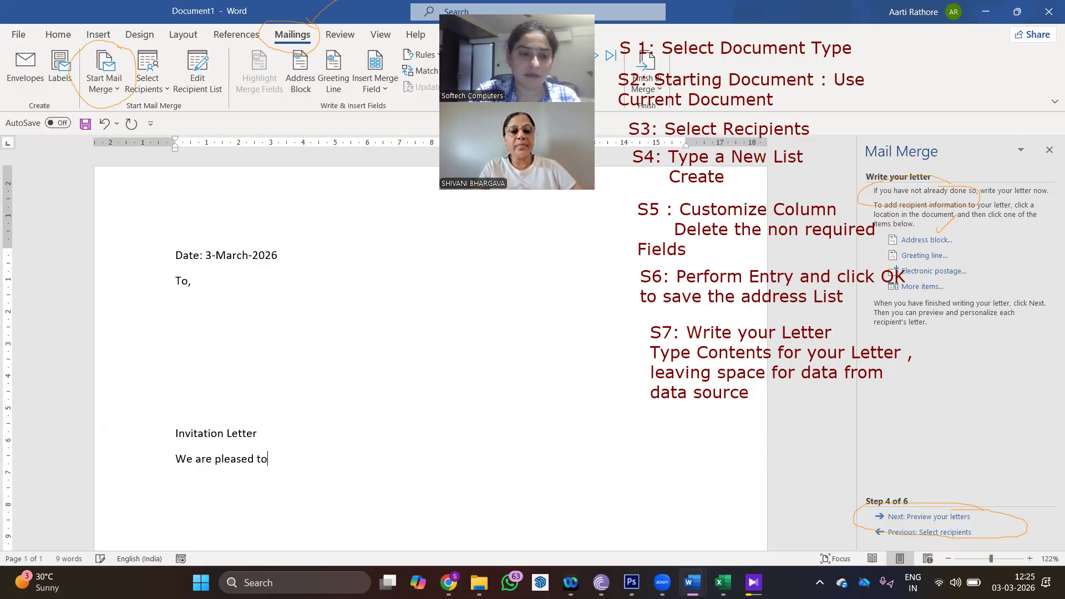
text(fe)
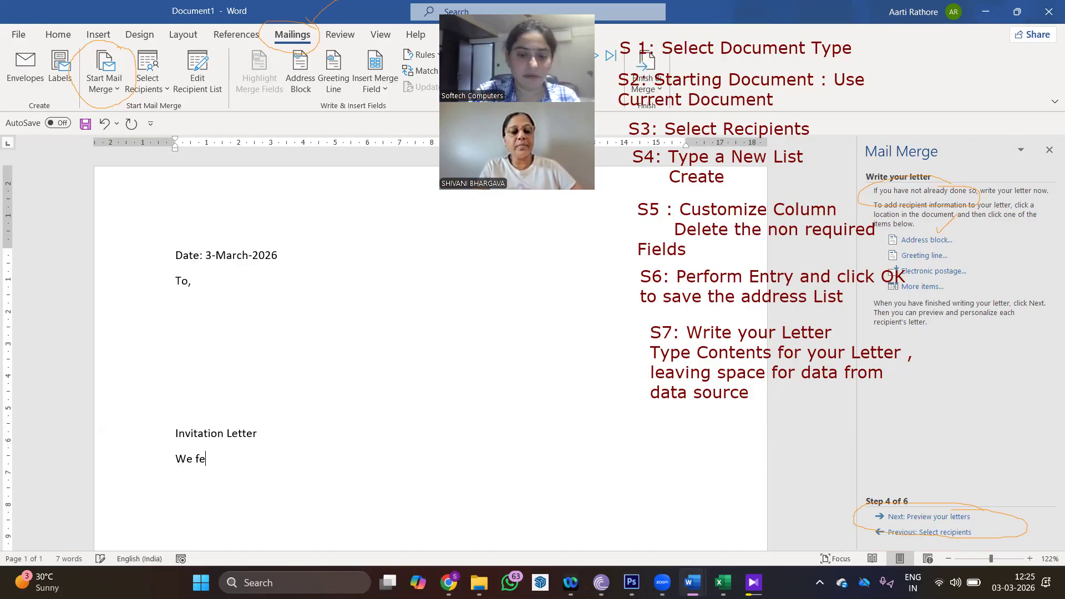
text(el immense pleasure )
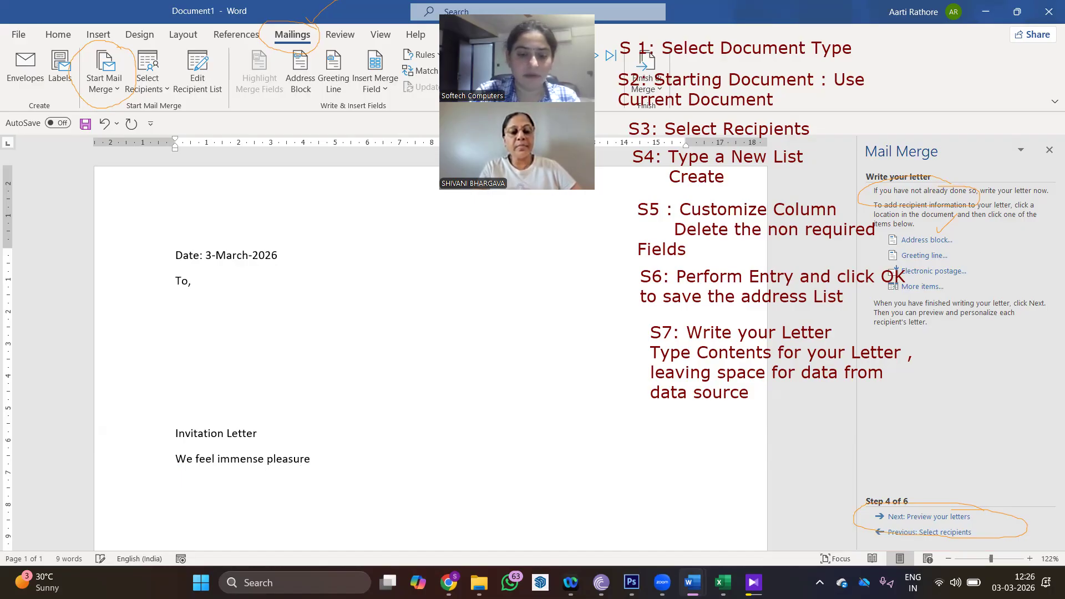
text(in in)
text(viting you )
text(to the ope)
text(ning)
key(BackSpace)
key(BackSpace)
text(ng)
key(BackSpace)
key(BackSpace)
key(BackSpace)
key(BackSpace)
key(BackSpace)
key(BackSpace)
key(BackSpace)
text(ia)
key(BackSpace)
text(naugural )
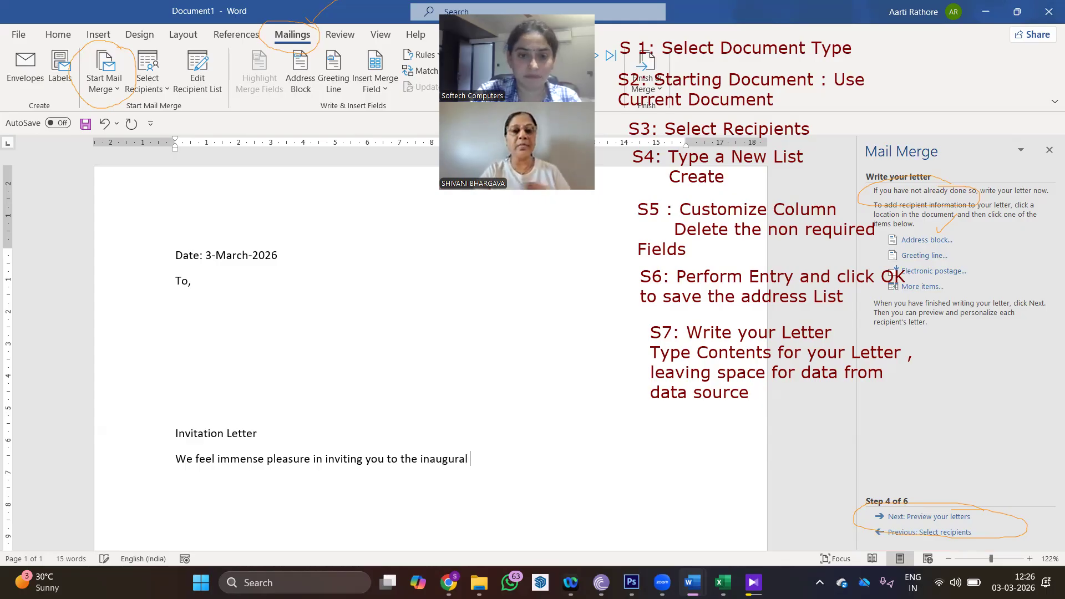
text(cerem)
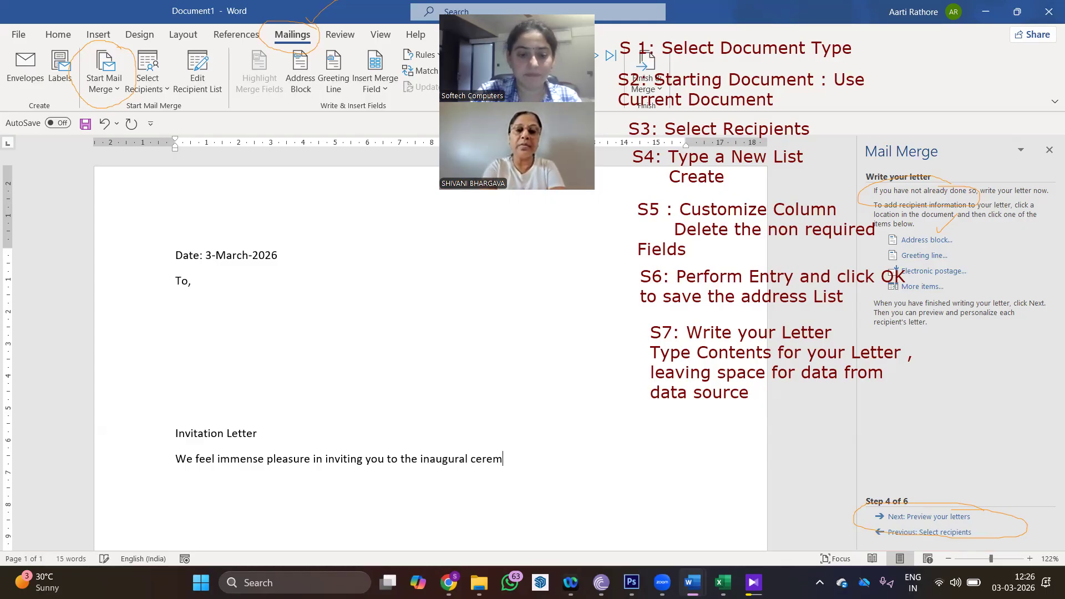
text(ony)
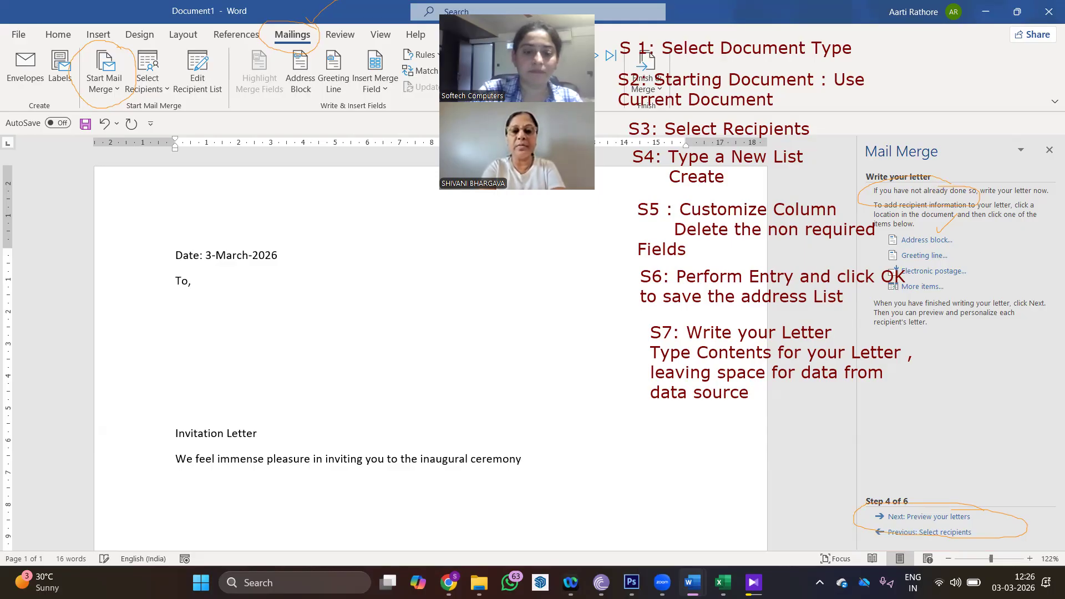
text( of our)
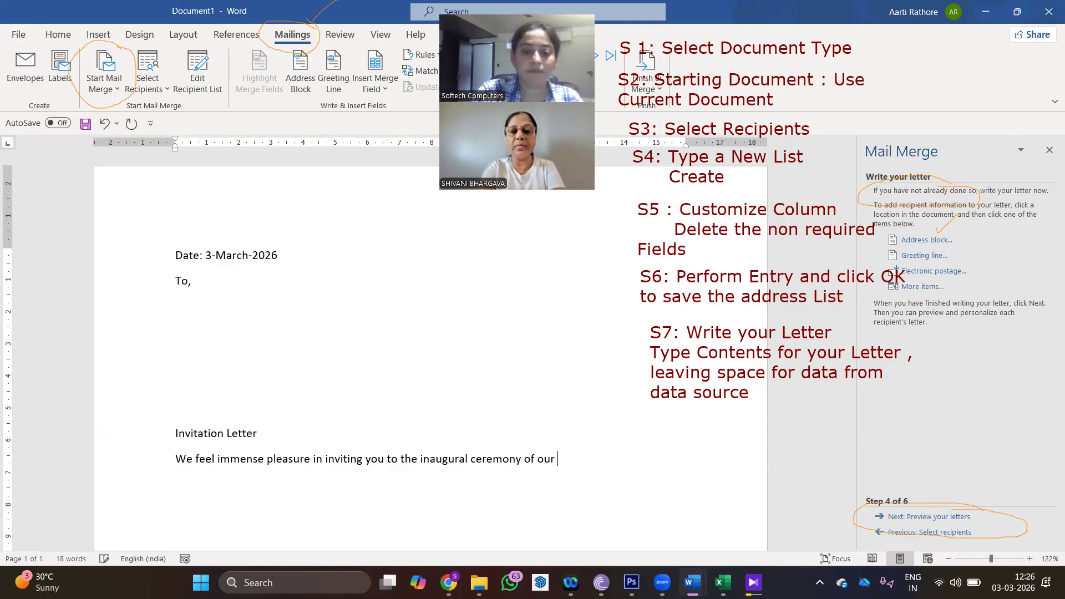
text( new)
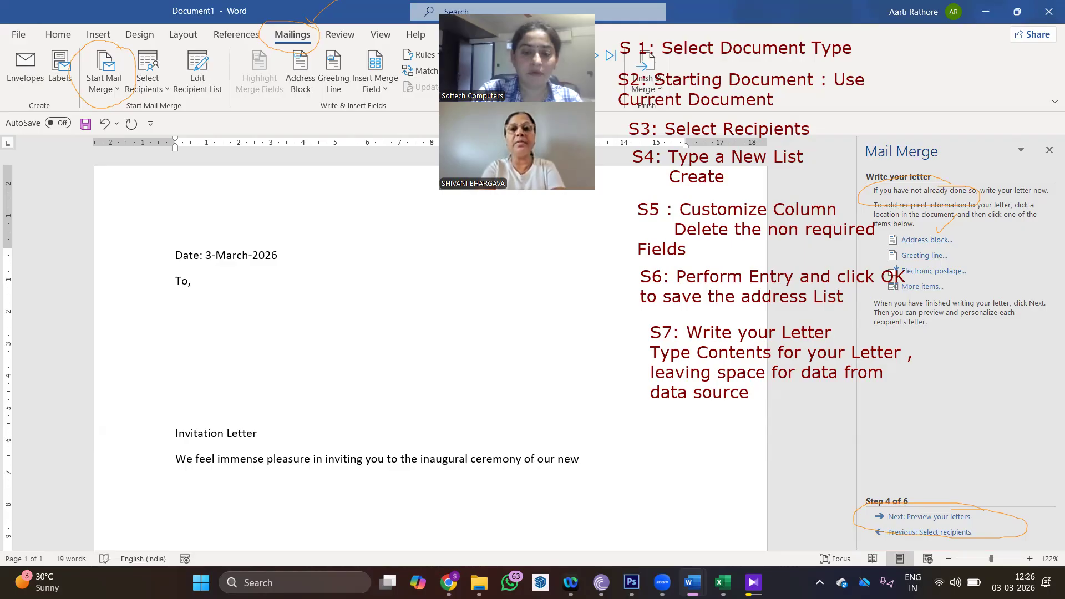
text( COmpound)
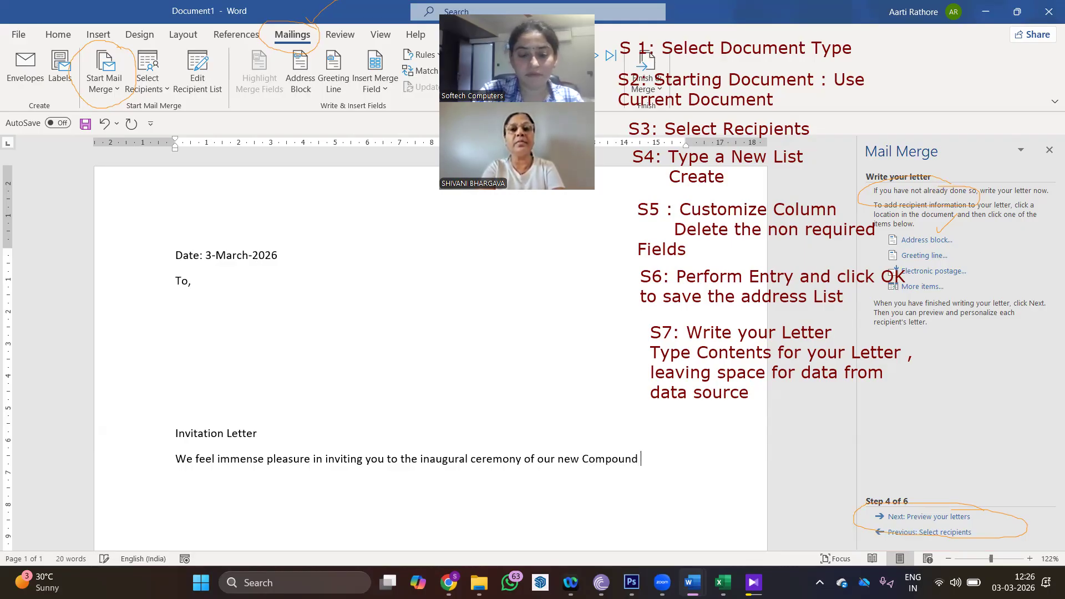
key(Return)
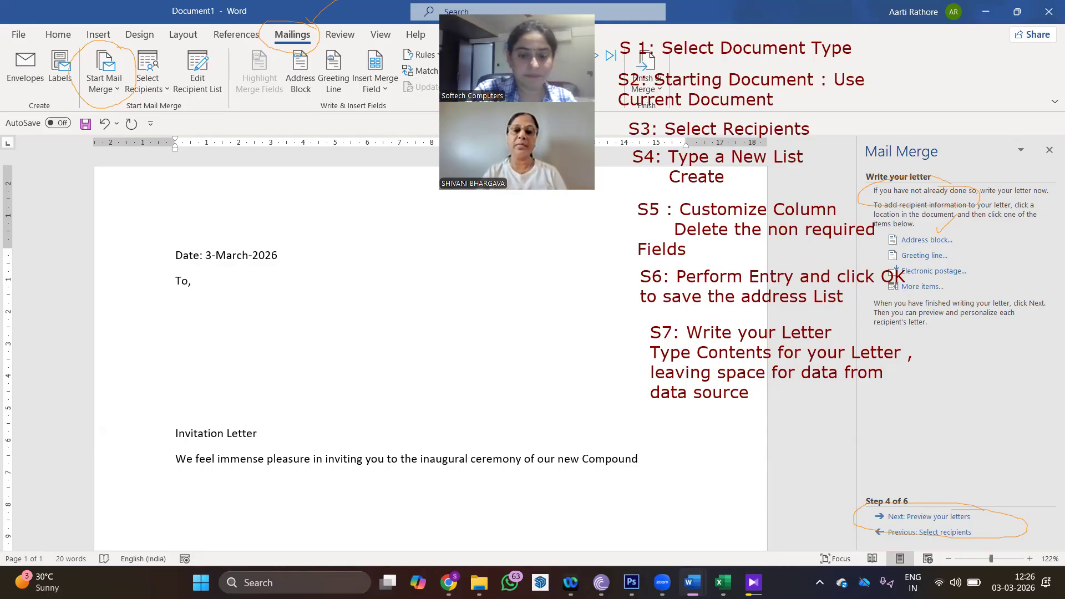
- Add 'Kindly grace the occasion with your valuable presence. The ceremony will be followed by lunch'
text(. Kir)
key(BackSpace)
text(ndly grace the occasion with your valuable presence.The)
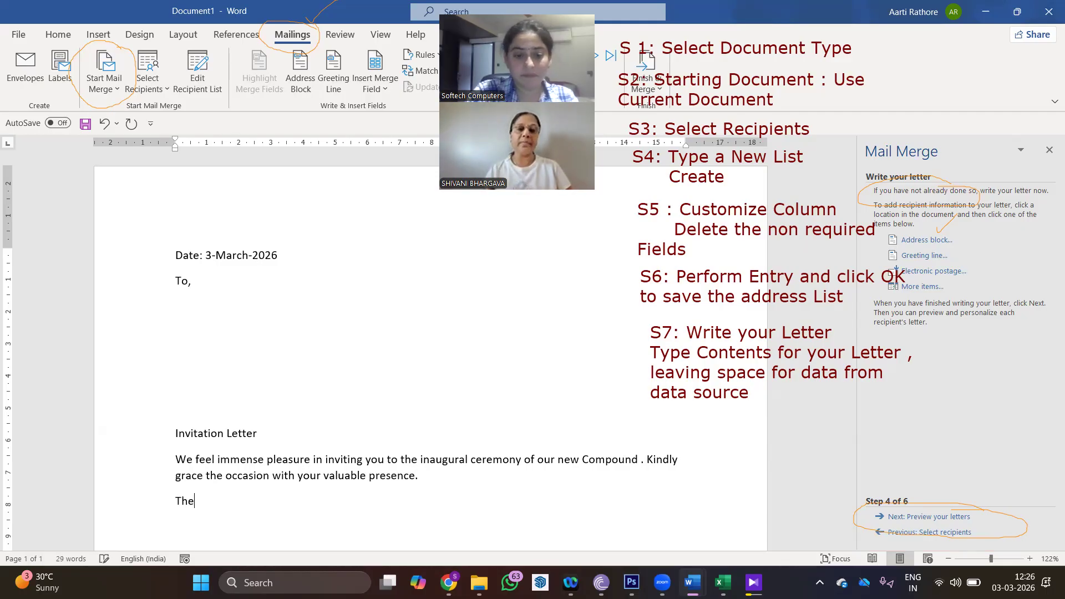
text( cer)
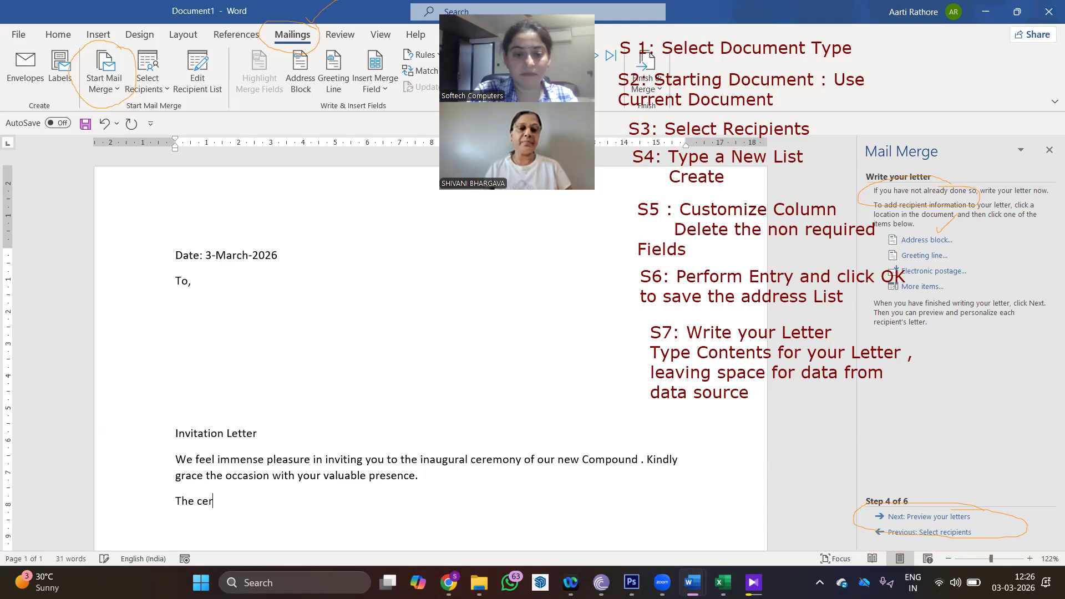
text(emony wit)
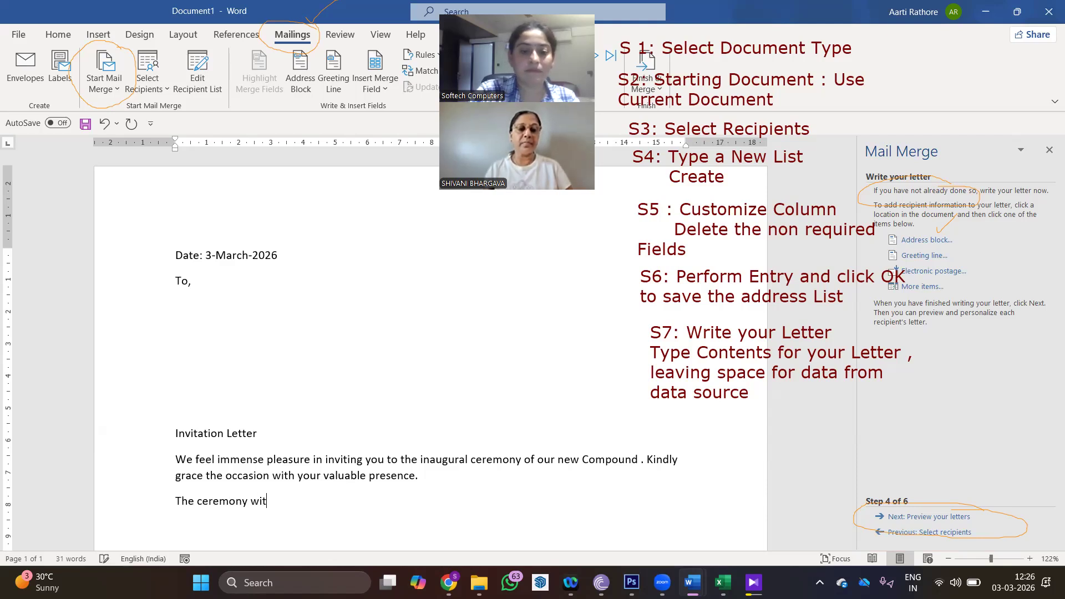
key(BackSpace)
text(ll)
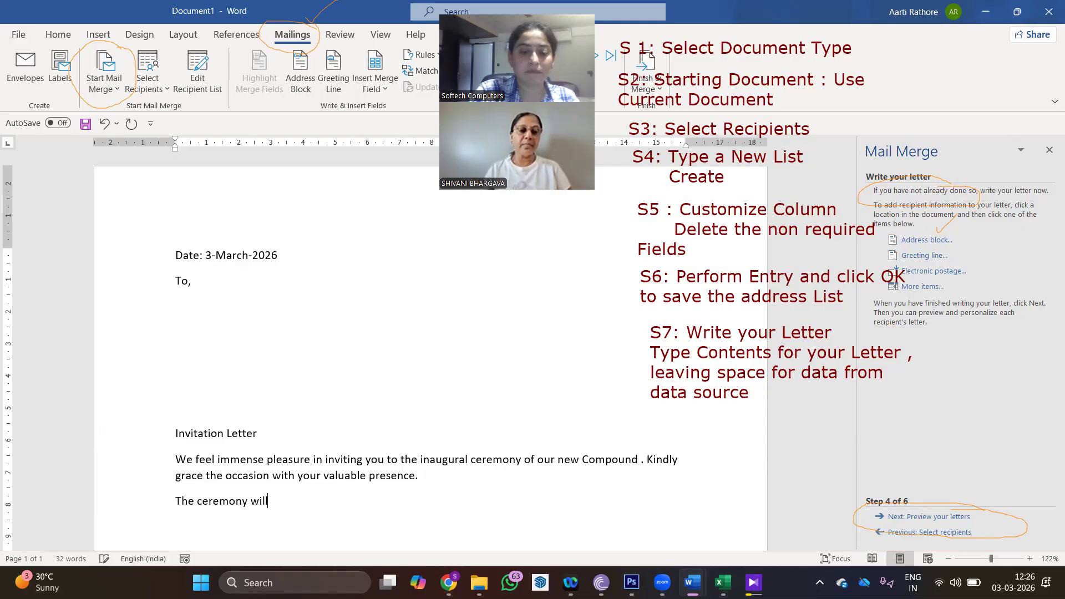
text( be followed)
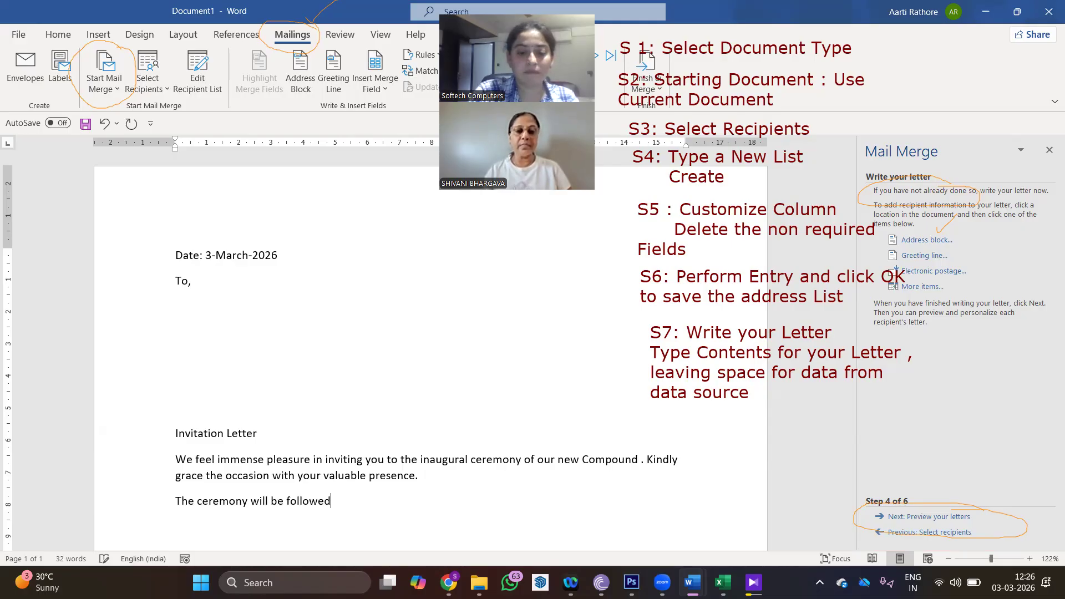
text( by lunch)
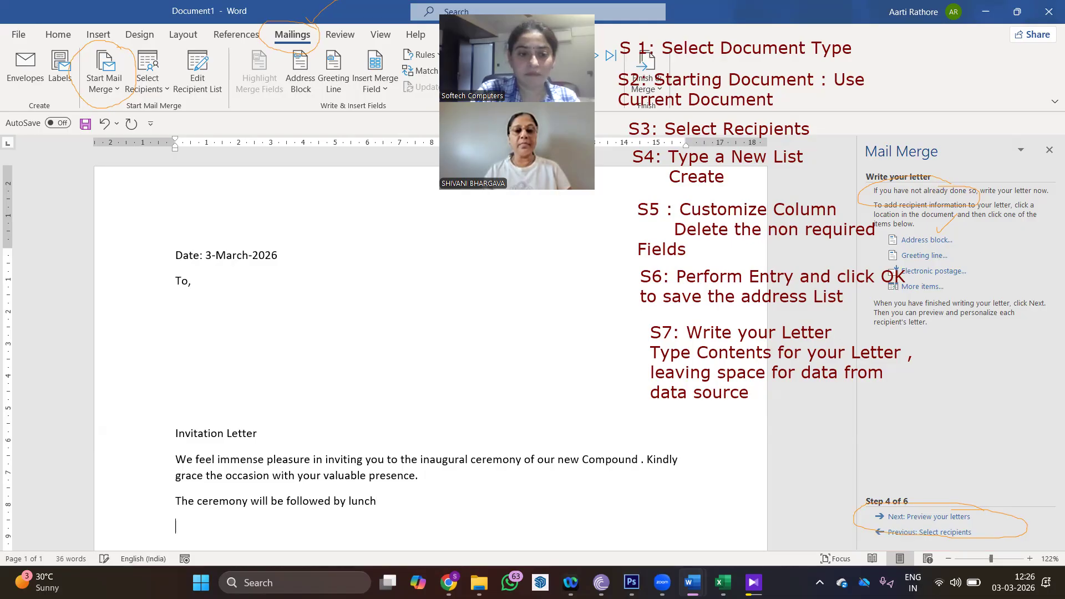
key(Return)
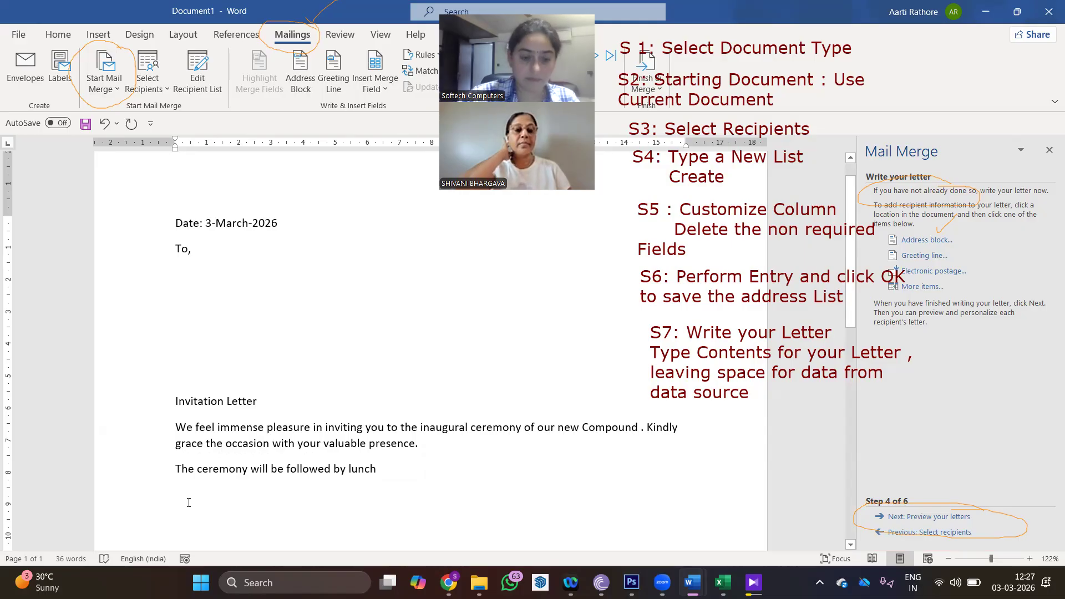
- Add a 'Best Regards' sign-off with XYZ, uuu Pvt. Ltd and Ratlam on separate lines
text(Best Regrads)
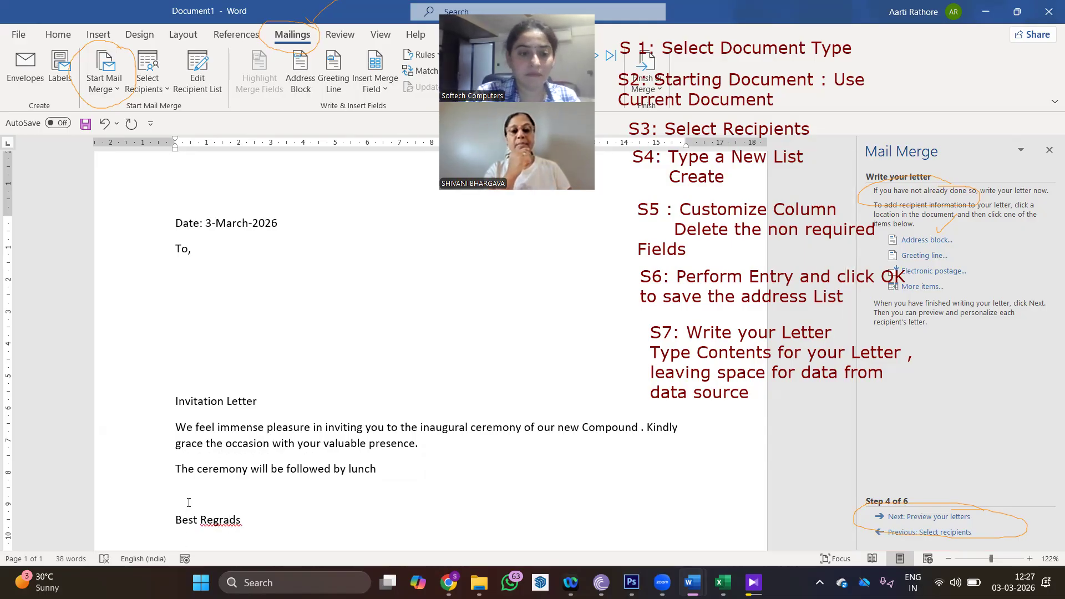
key(BackSpace)
key(BackSpace)
key(BackSpace)
key(BackSpace)
key(BackSpace)
key(BackSpace)
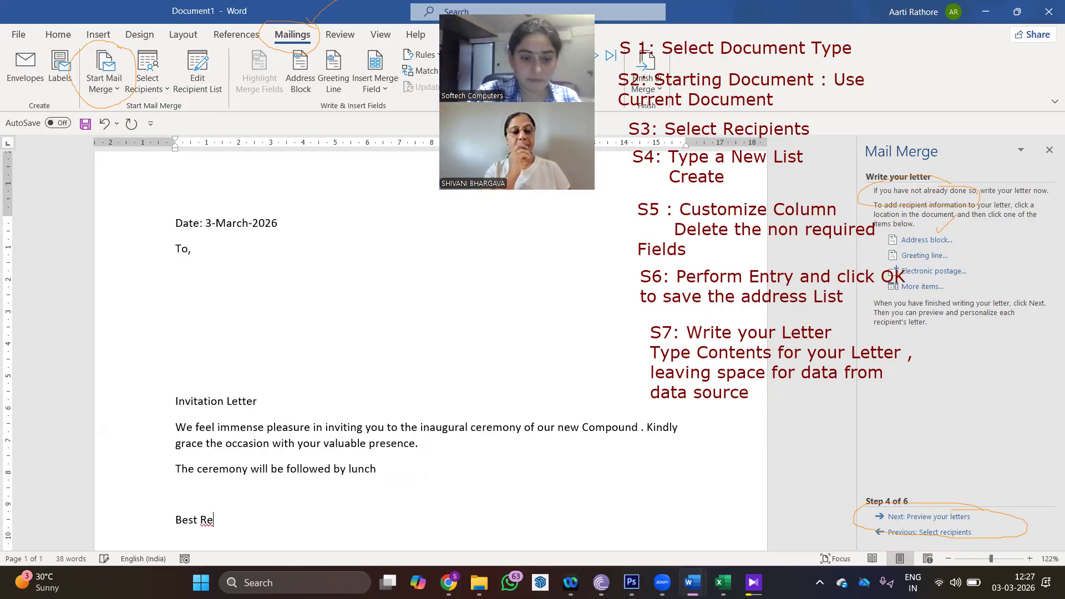
text(gards )
text(XYZ)
key(Return)
text(uuu P)
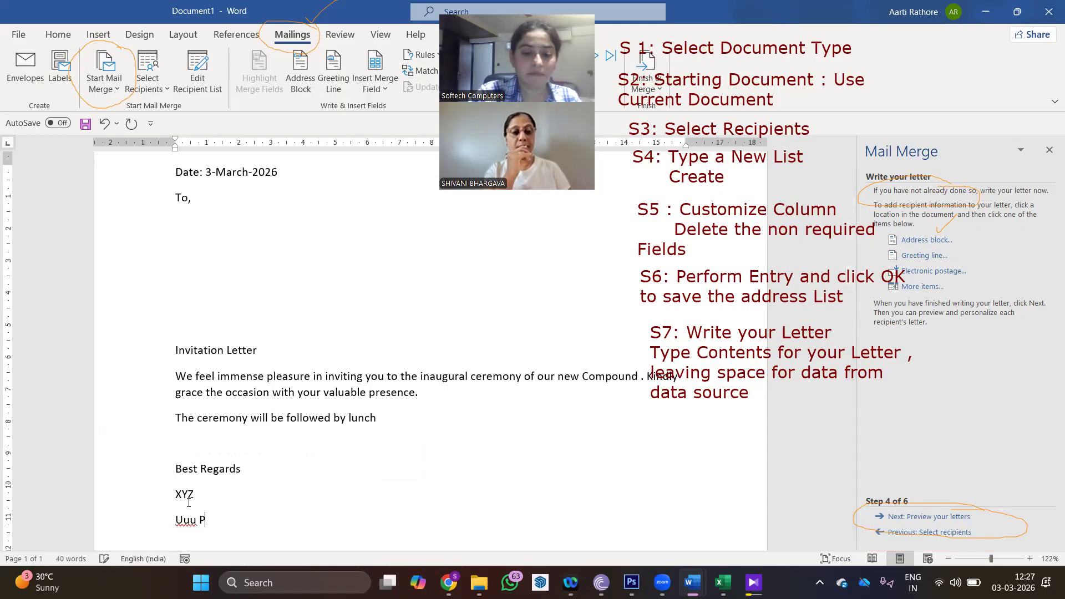
text(vt. Ltd)
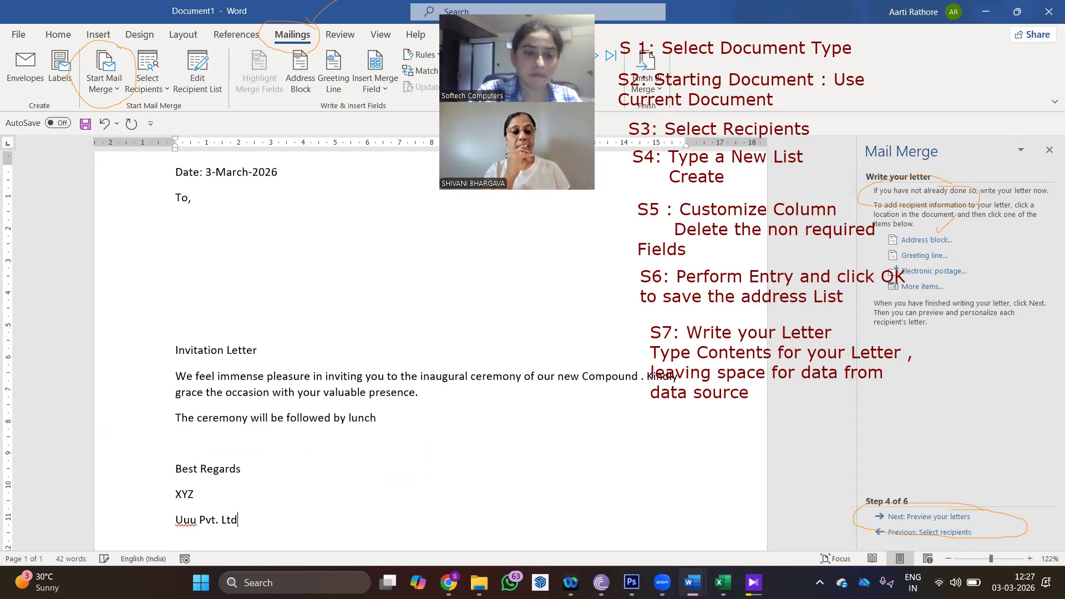
key(Return)
text(Ratlam)
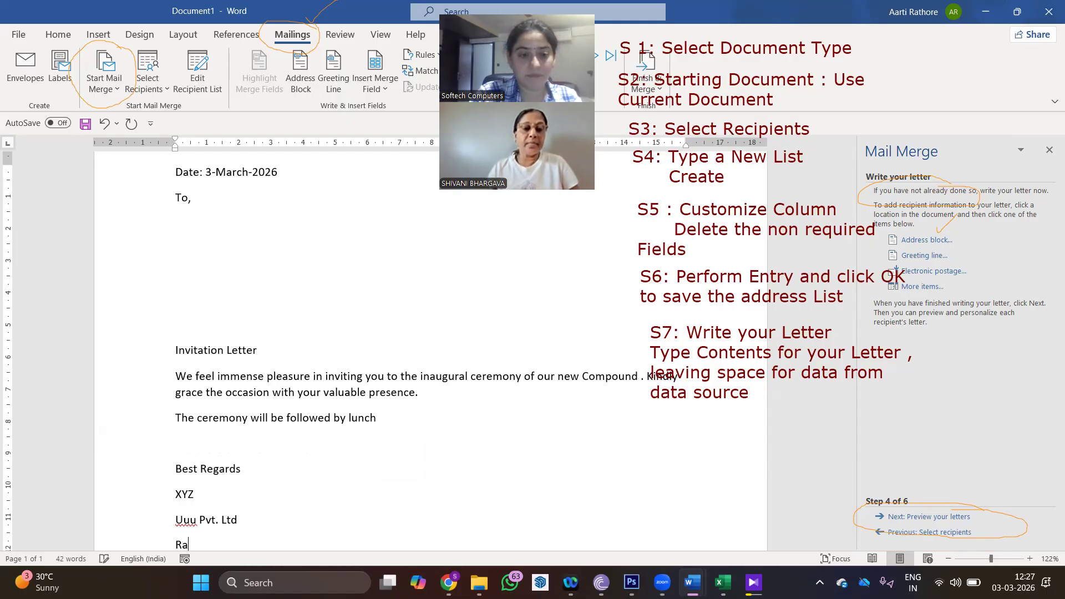
click(397, 392)
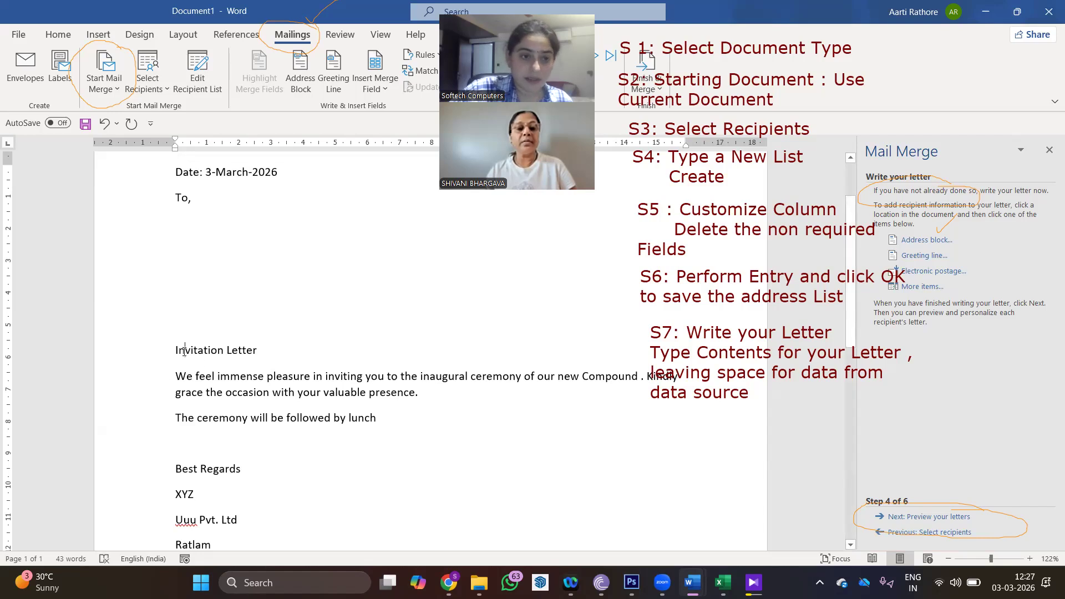
- Apply the Title style to 'Invitation Letter' and center it
click(59, 35)
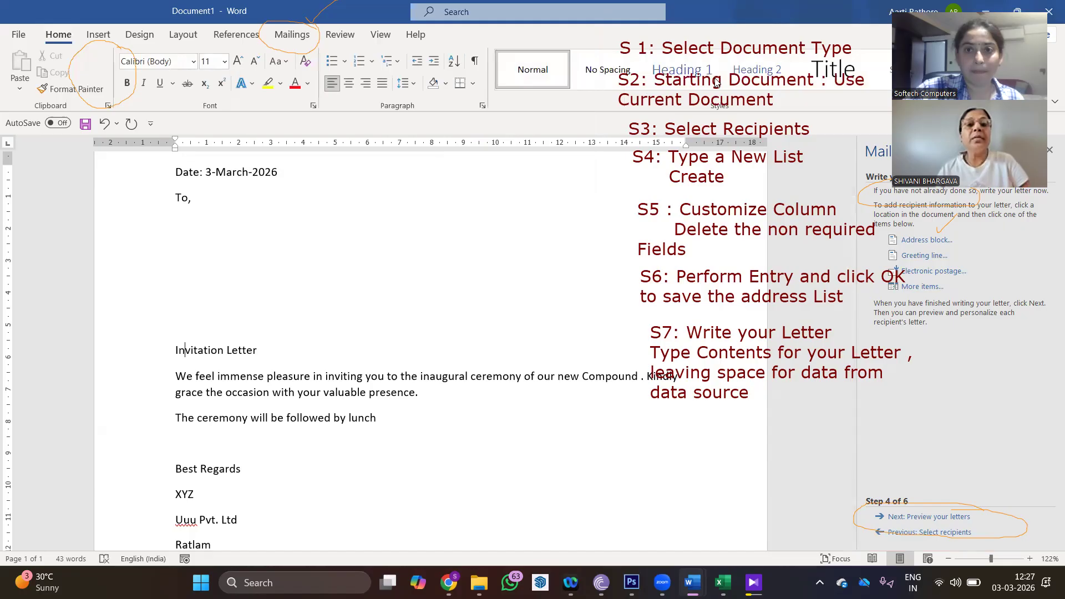
click(806, 73)
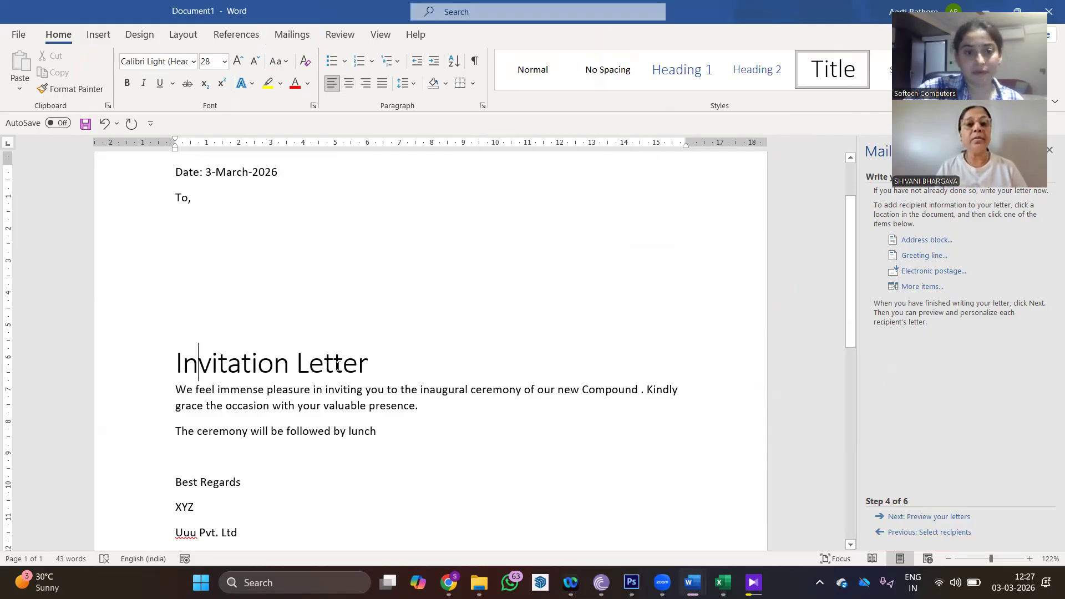
click(351, 86)
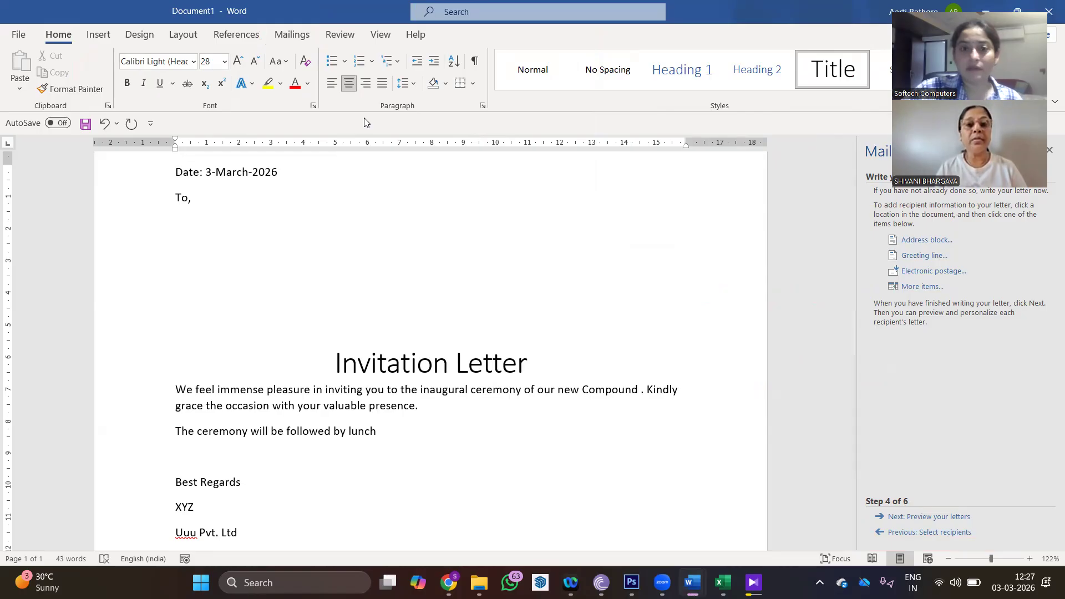
scroll(267, 283, down, 3)
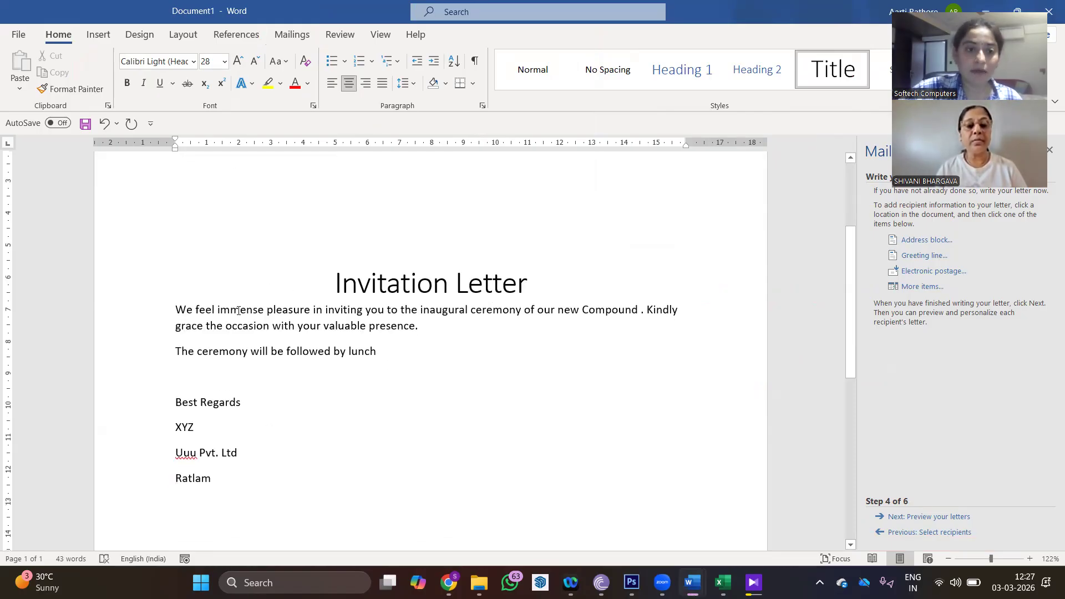
click(239, 311)
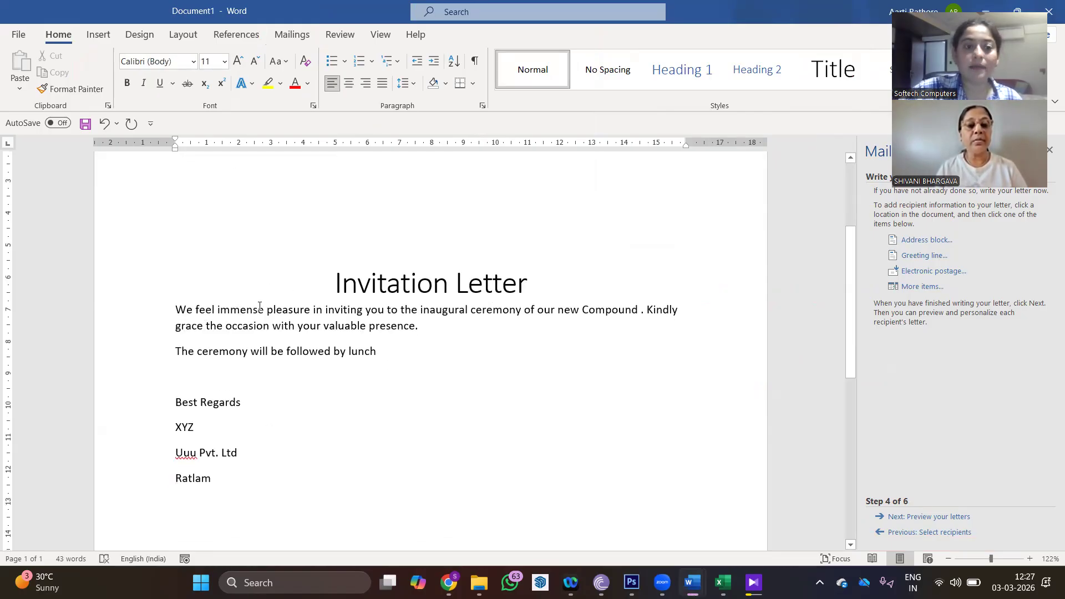
- Increase the Before and After spacing of the opening paragraph in the Paragraph dialog
click(484, 103)
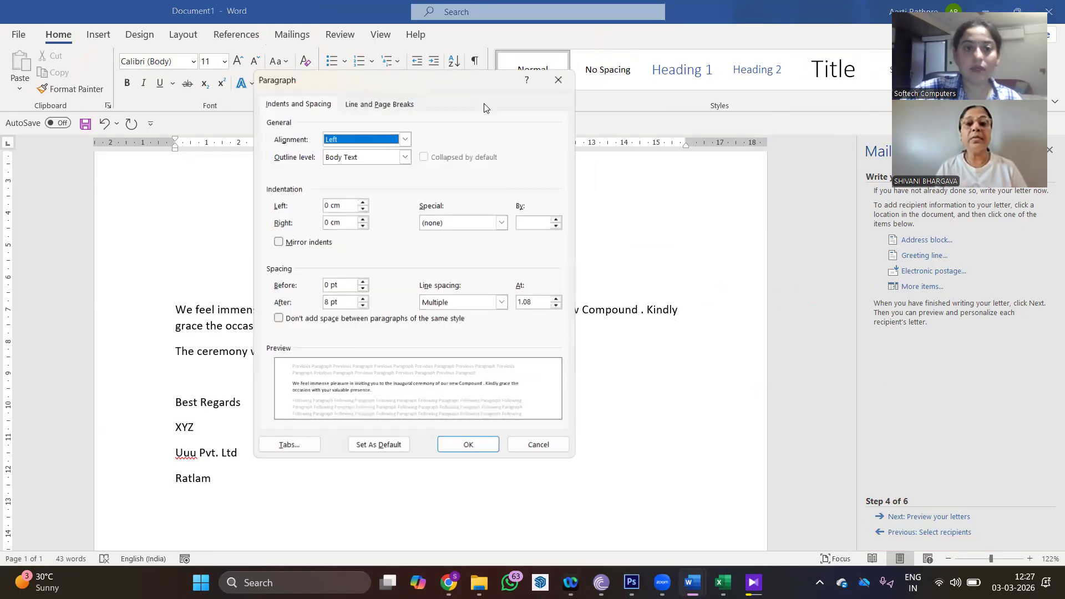
click(363, 283)
click(363, 282)
click(363, 282)
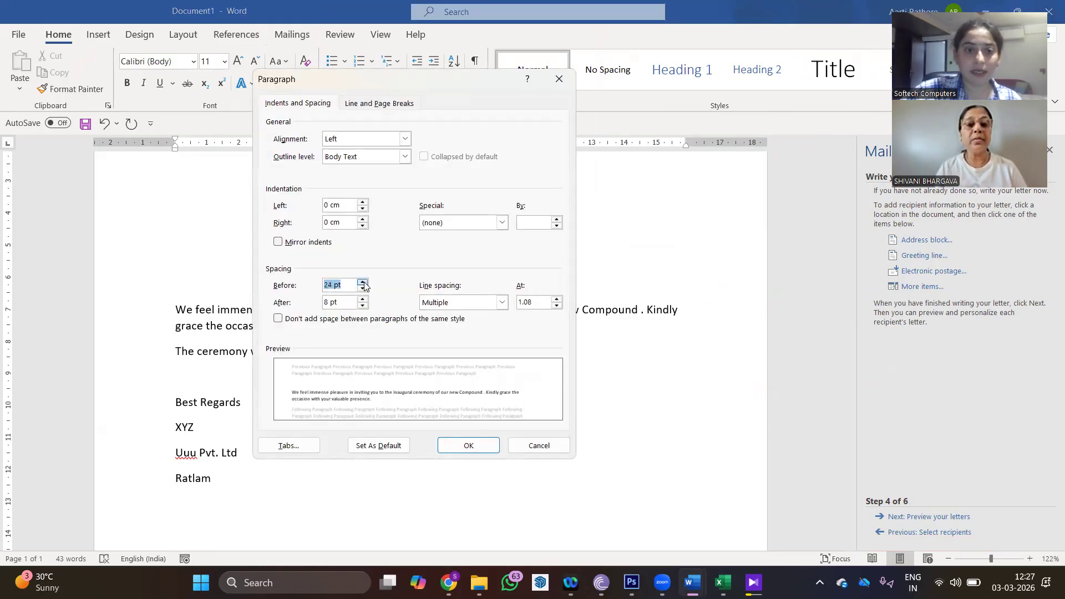
click(468, 445)
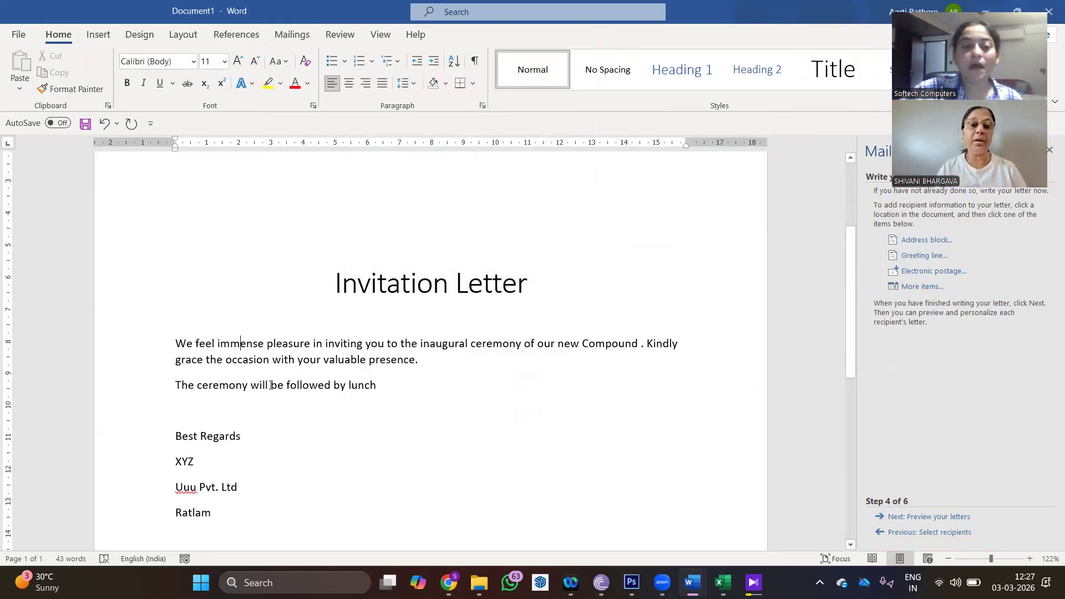
click(483, 105)
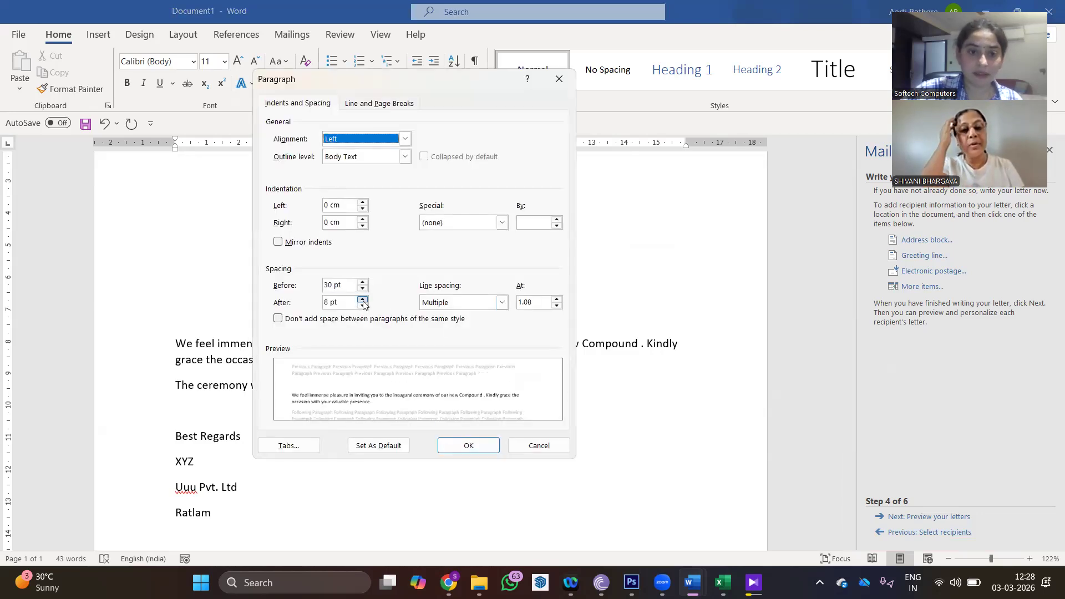
click(362, 299)
click(362, 299)
click(362, 299)
click(450, 445)
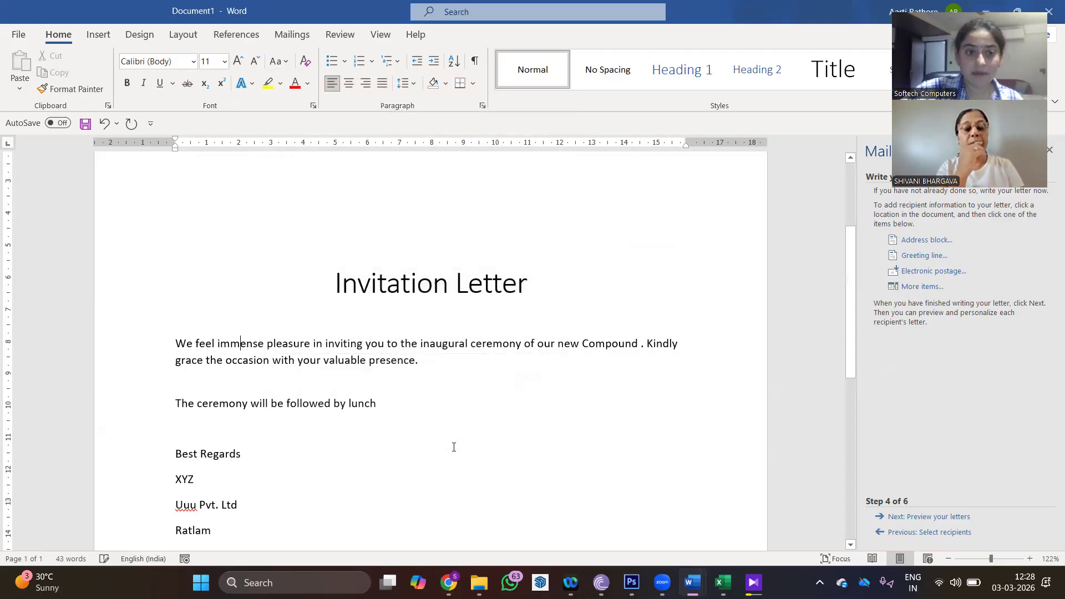
- Set both body paragraphs to 1.5 line spacing
drag(195, 347, 383, 403)
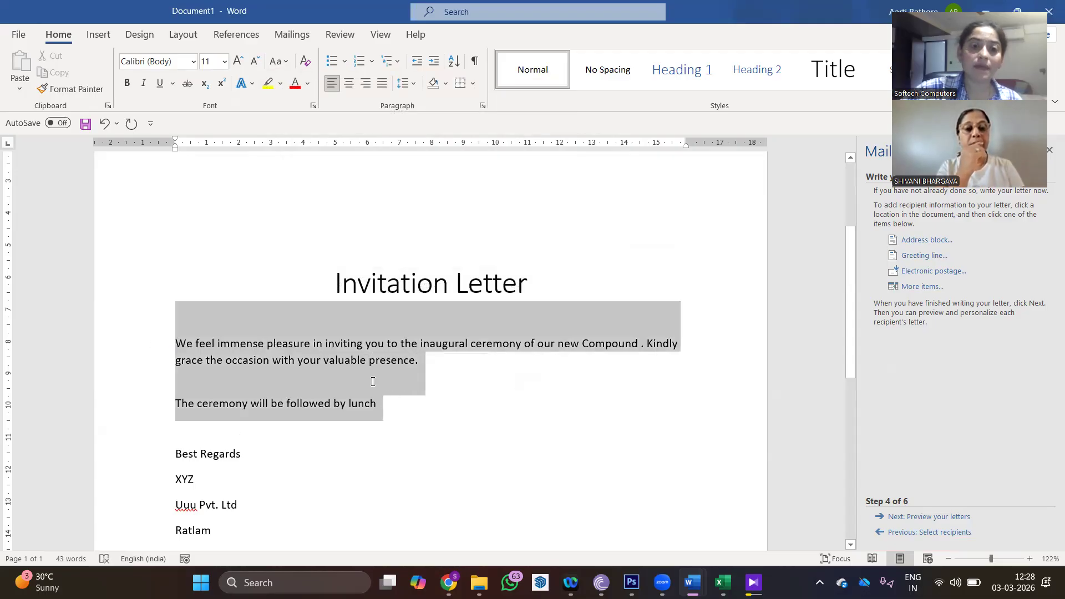
click(405, 83)
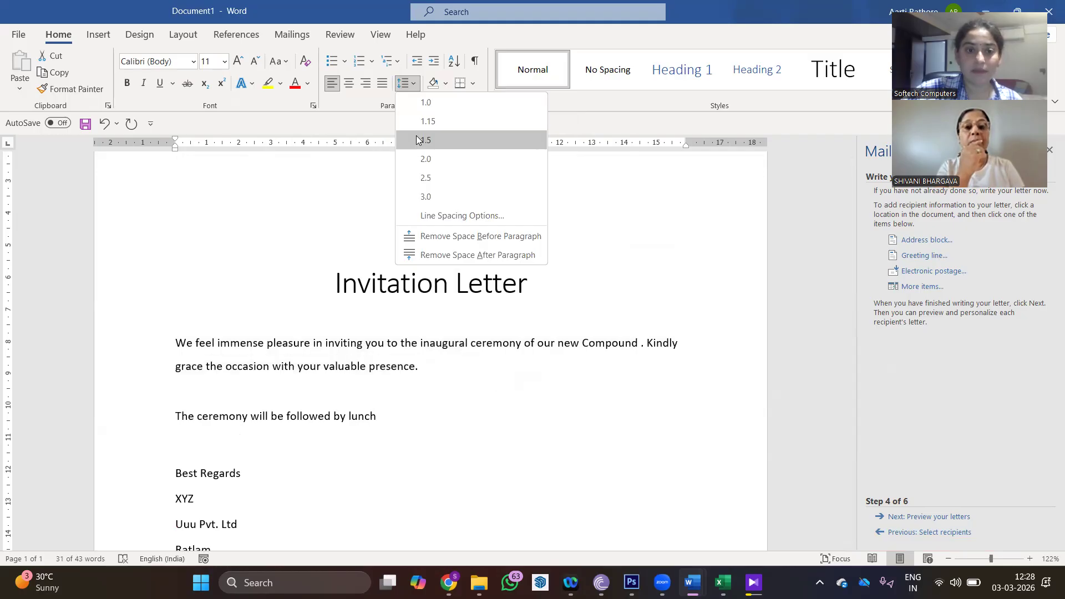
click(418, 140)
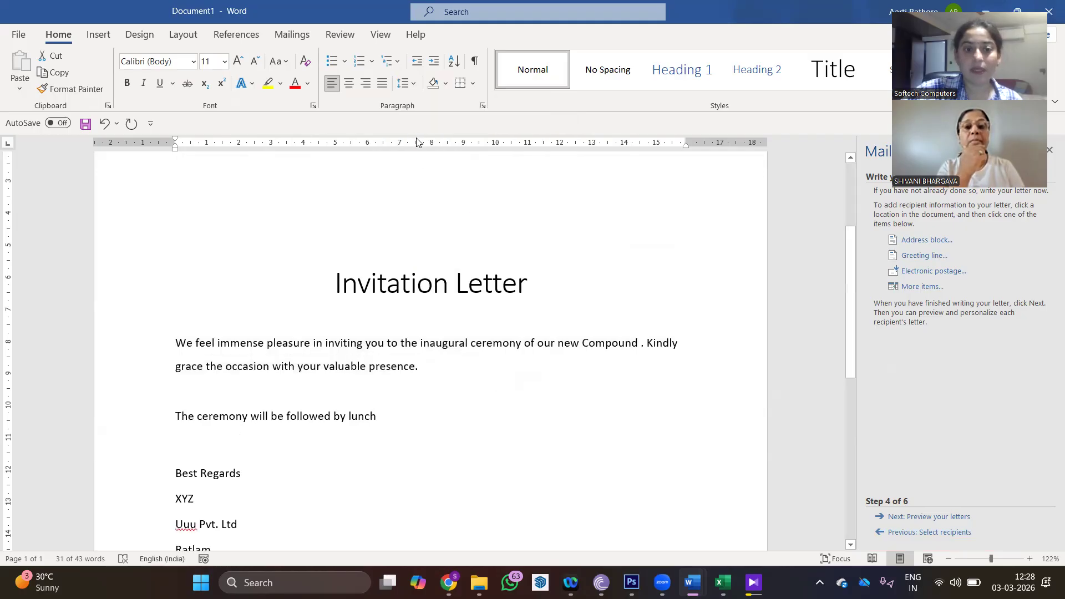
click(464, 379)
scroll(463, 381, down, 1)
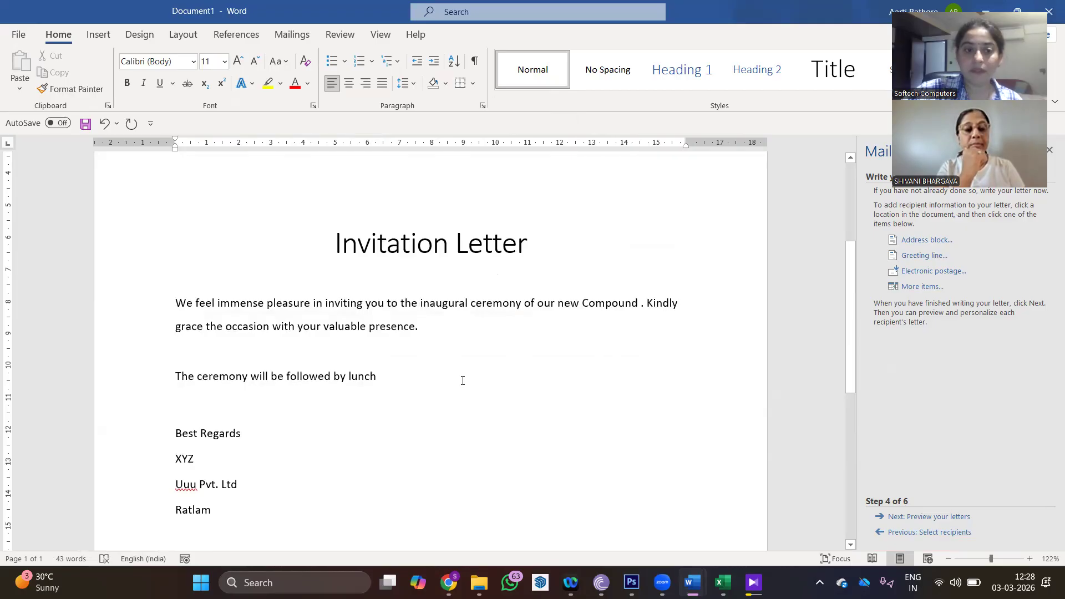
scroll(463, 380, down, 3)
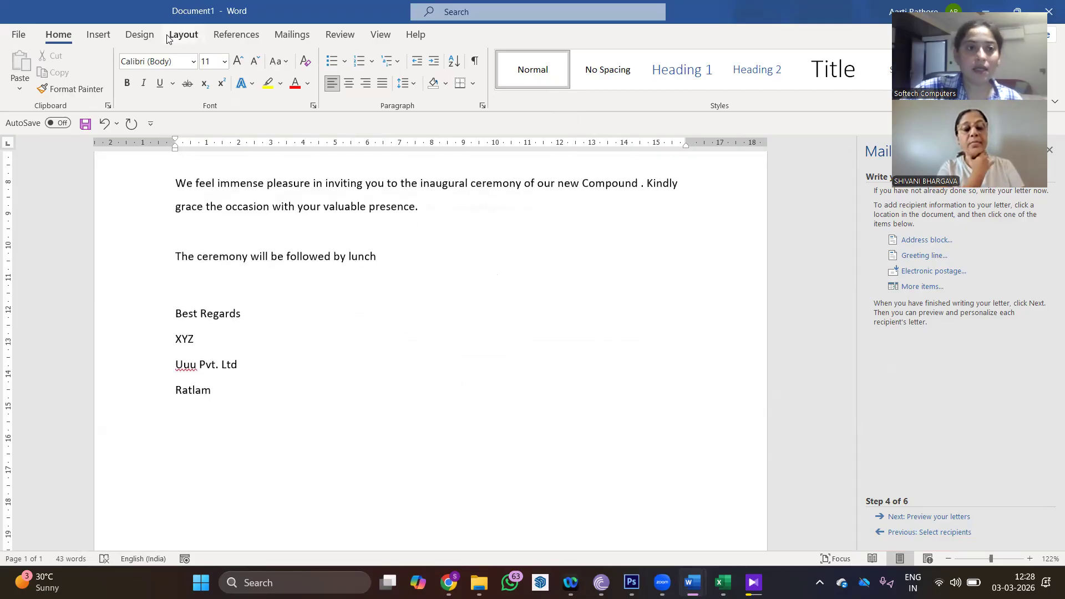
- Apply a double-line box page border at 1½ pt width
click(140, 35)
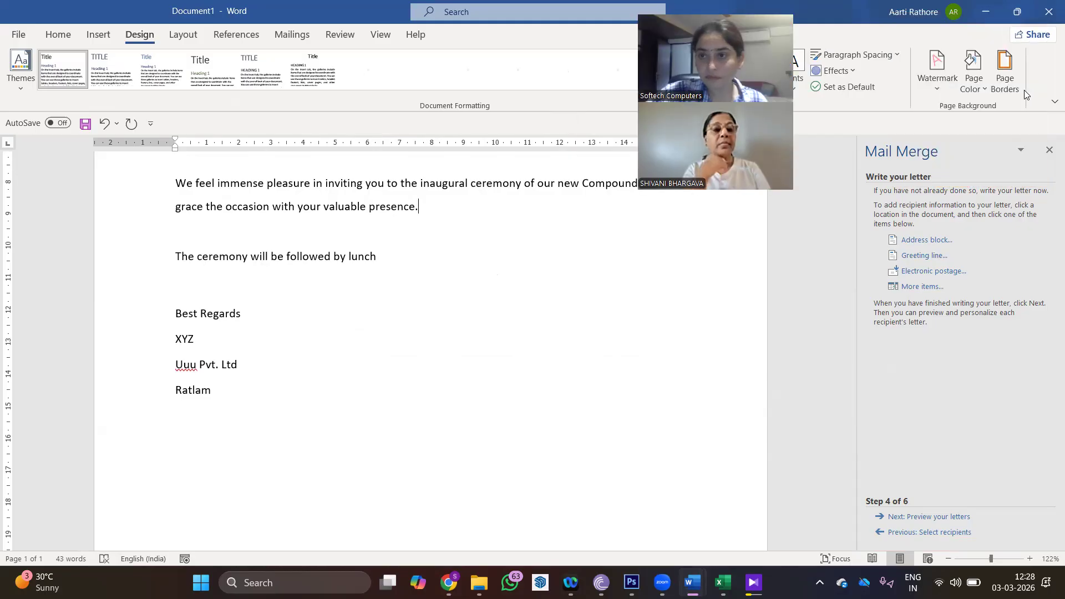
click(1004, 69)
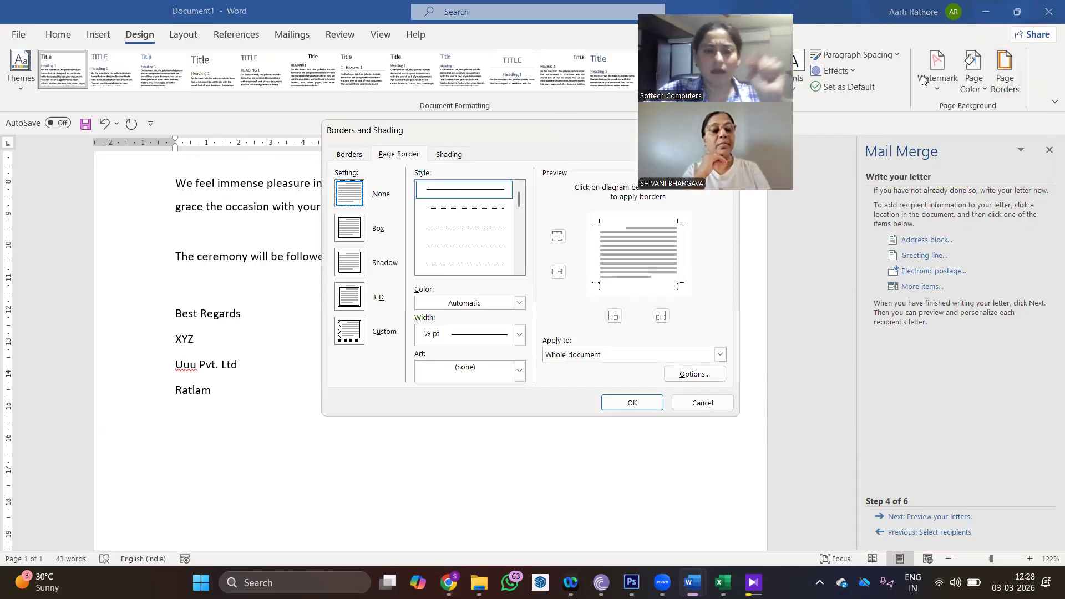
click(349, 228)
scroll(517, 268, down, 2)
click(472, 265)
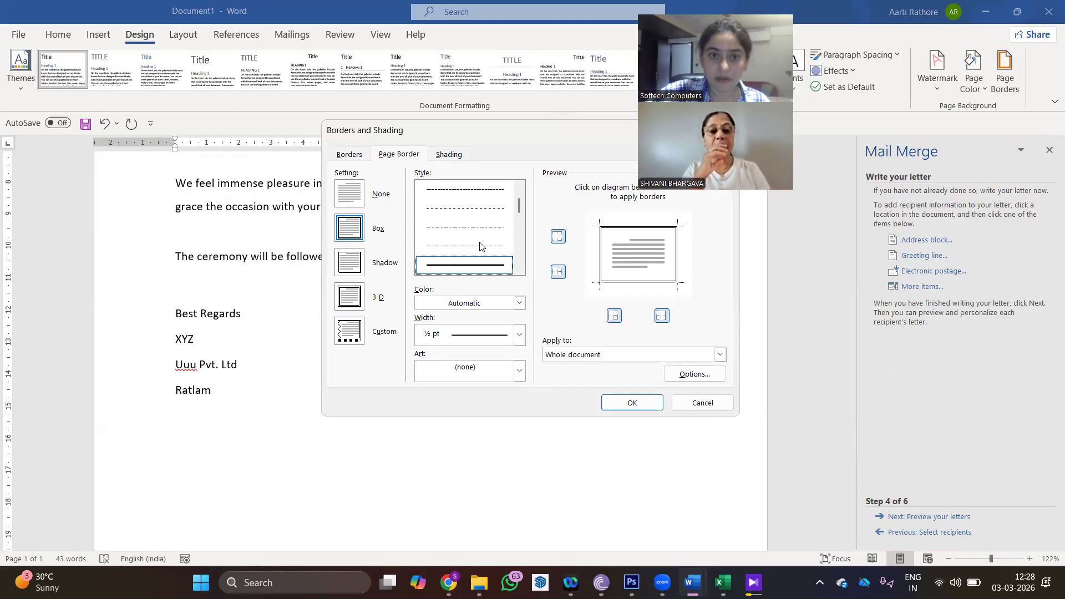
click(521, 336)
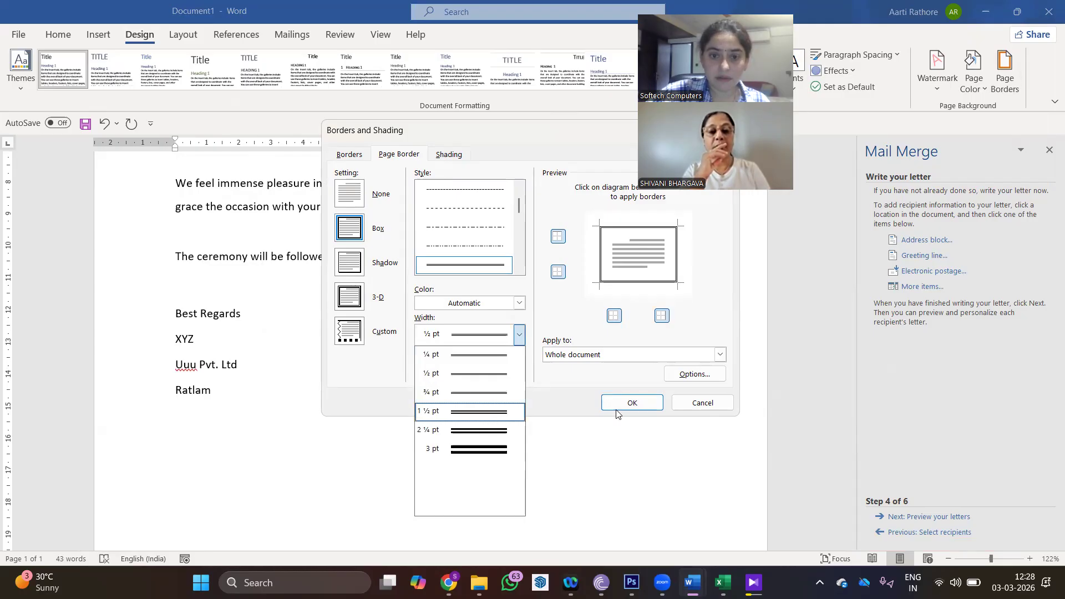
click(472, 411)
click(616, 403)
scroll(491, 361, down, 3)
scroll(491, 361, down, 3)
scroll(491, 361, up, 12)
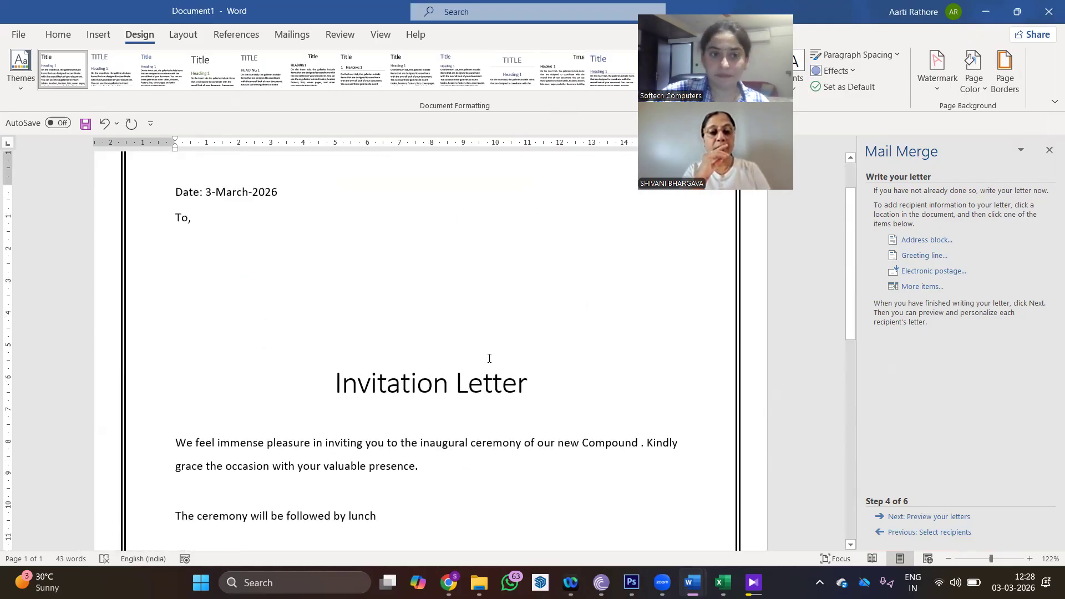
scroll(490, 357, down, 3)
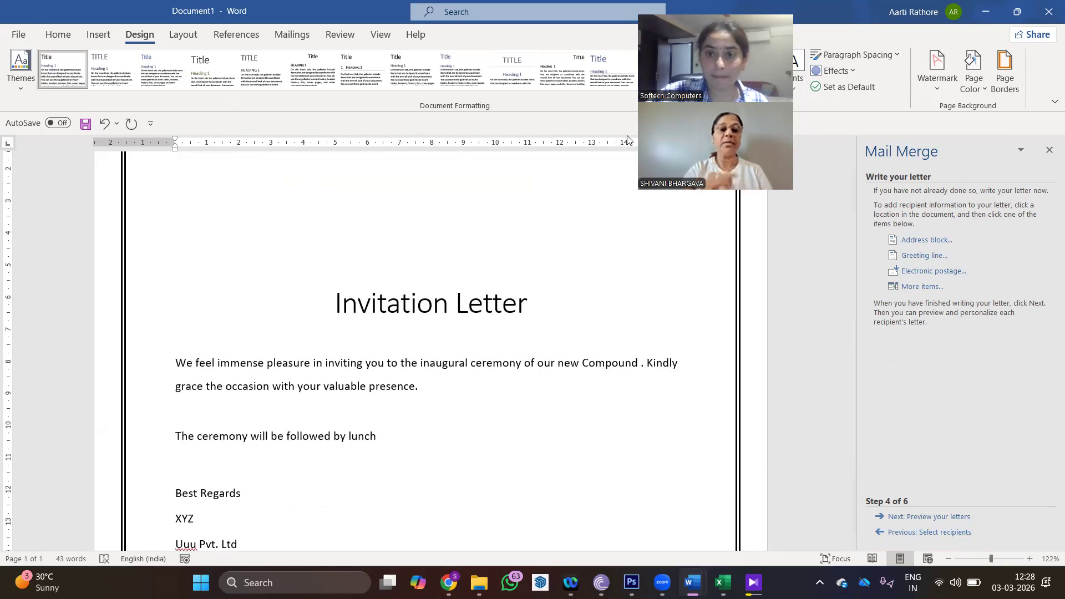
scroll(571, 373, up, 5)
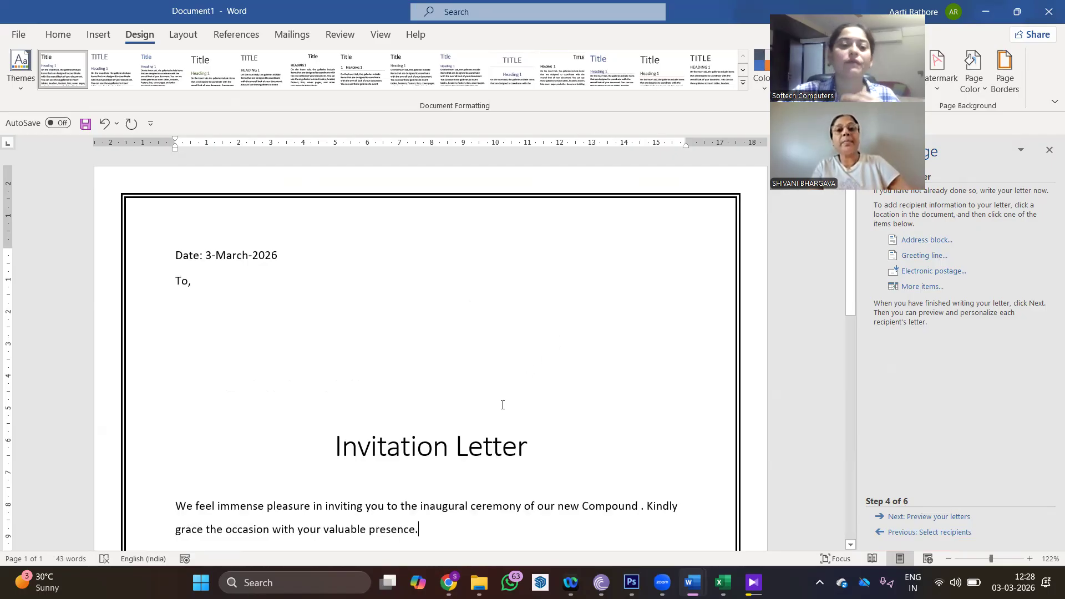
scroll(502, 405, down, 7)
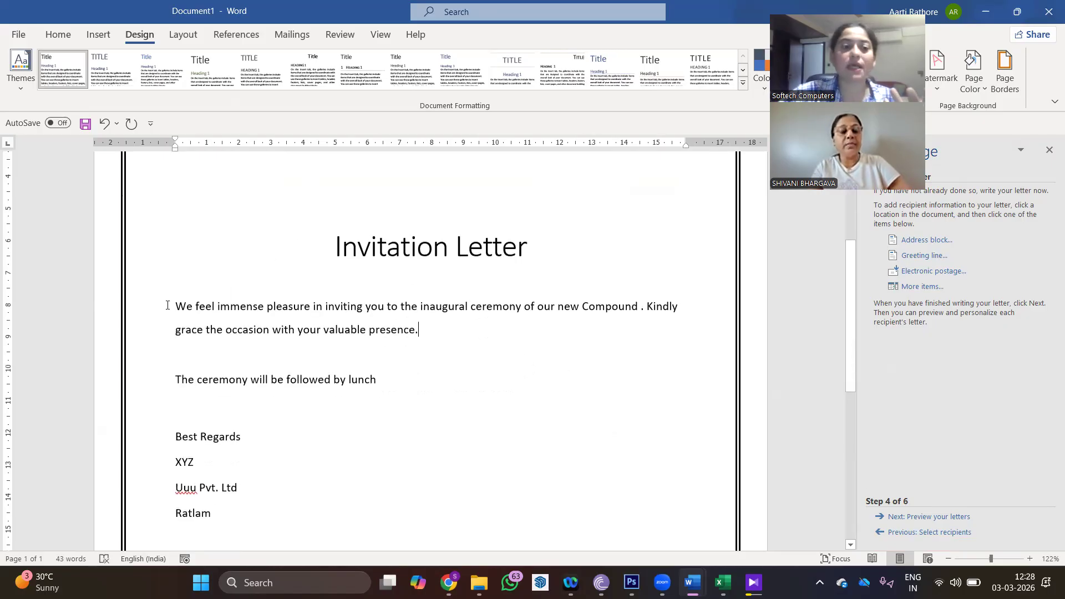
- Enlarge the body text through Ratlam from 11 to 14 pt
drag(171, 303, 437, 452)
click(58, 35)
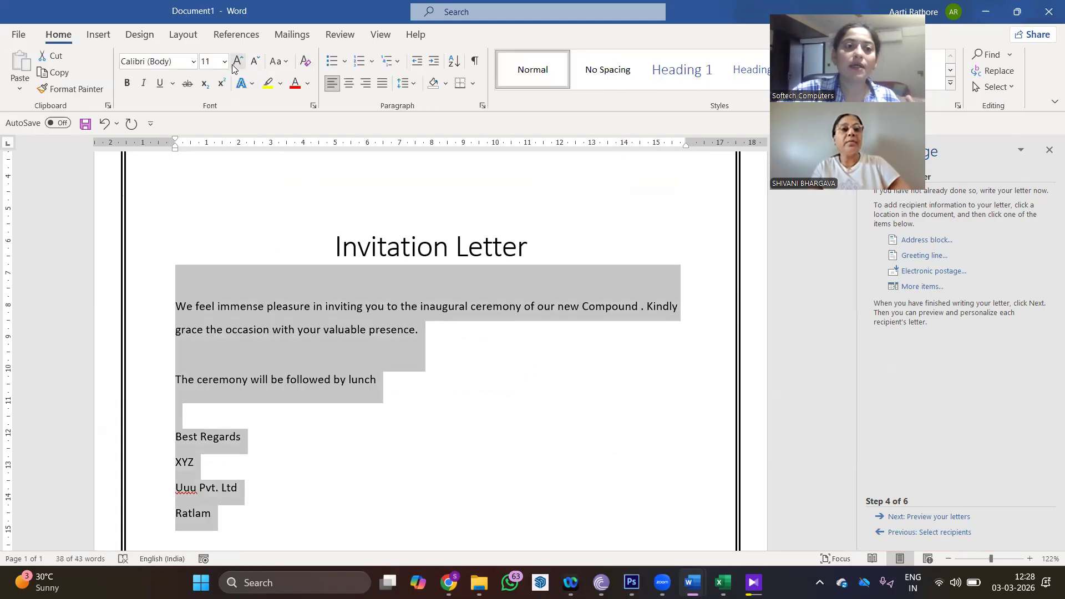
click(238, 61)
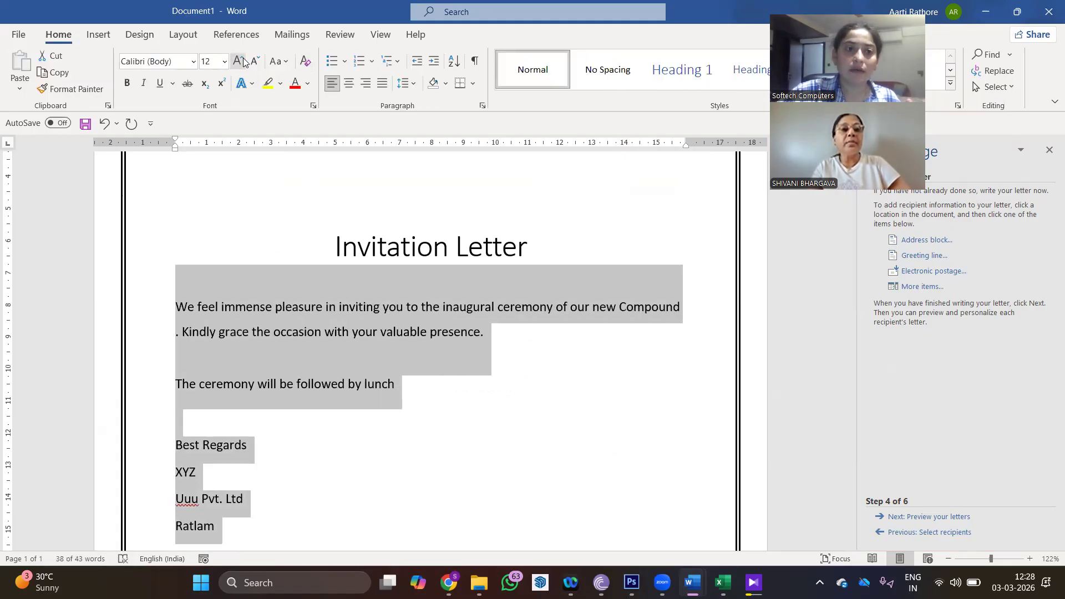
click(243, 61)
click(475, 341)
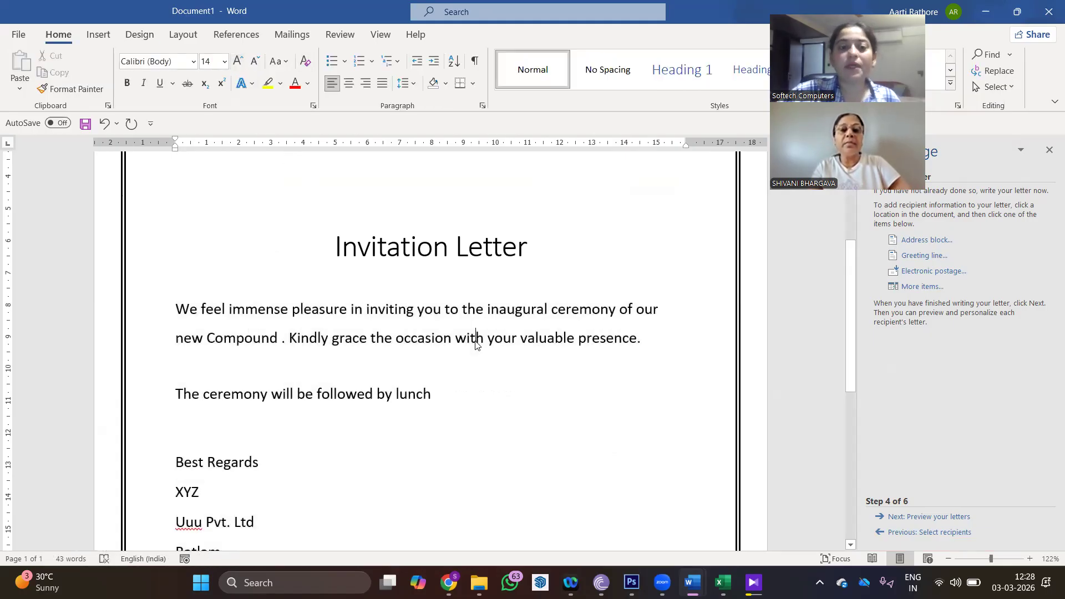
scroll(475, 344, down, 2)
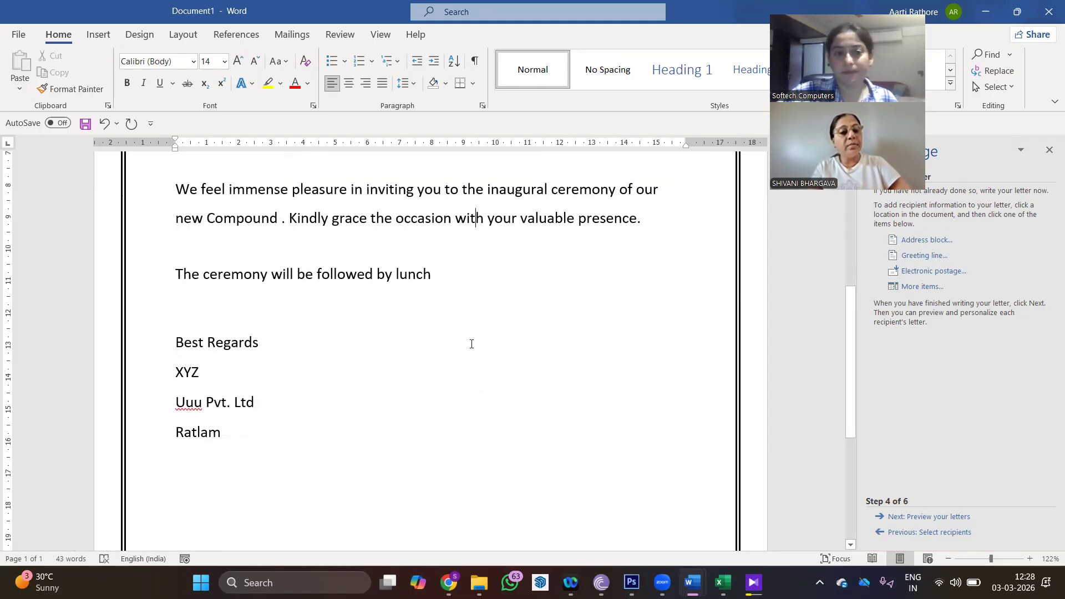
scroll(472, 344, up, 5)
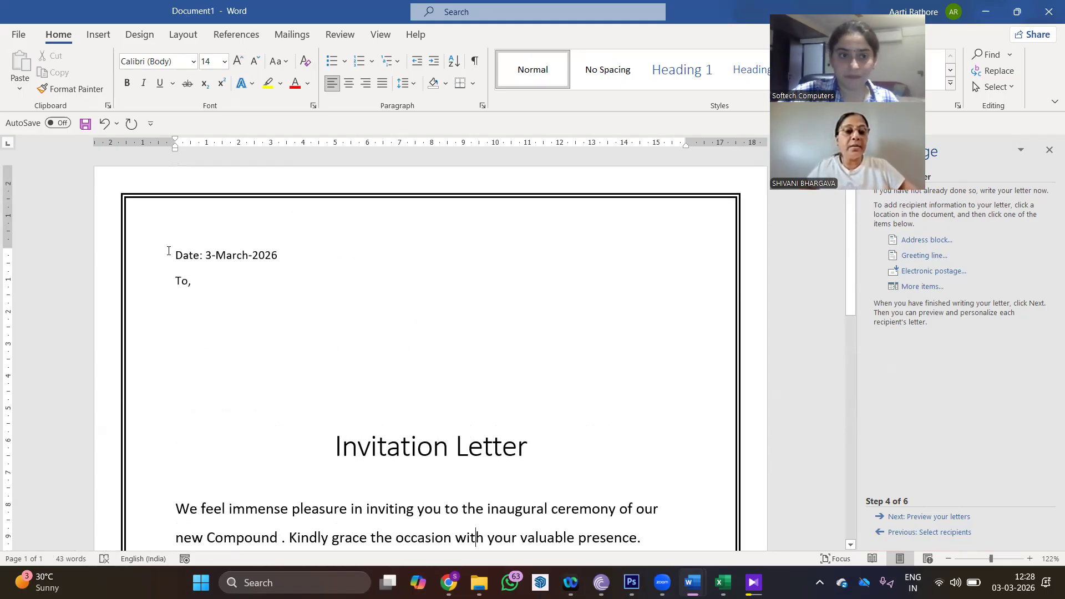
- Enlarge the Date and To lines to 14 pt as well
drag(243, 255, 183, 289)
click(238, 61)
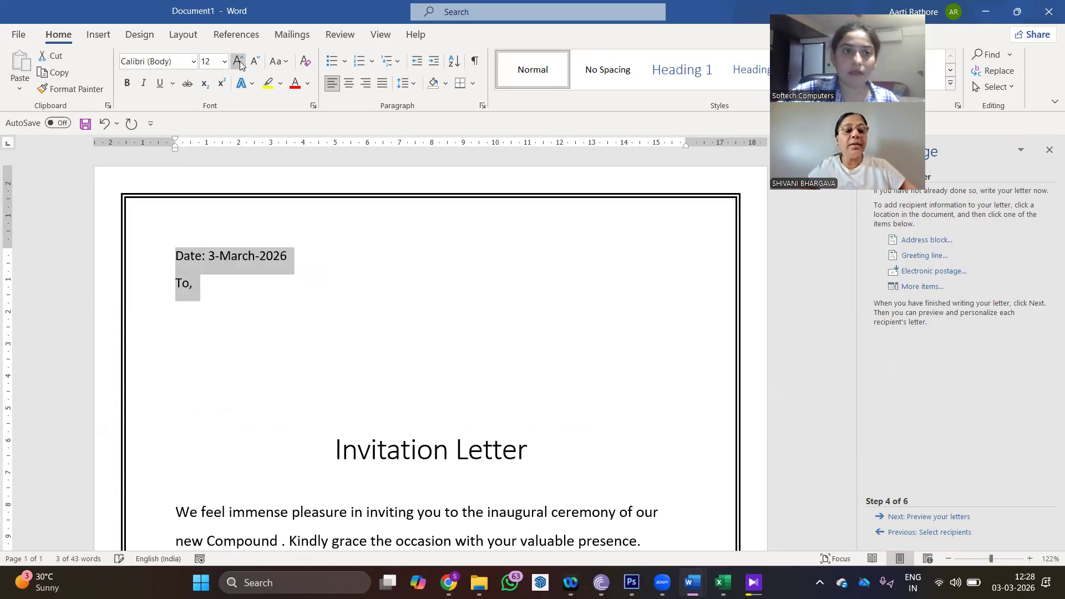
click(237, 61)
click(335, 293)
scroll(340, 300, down, 3)
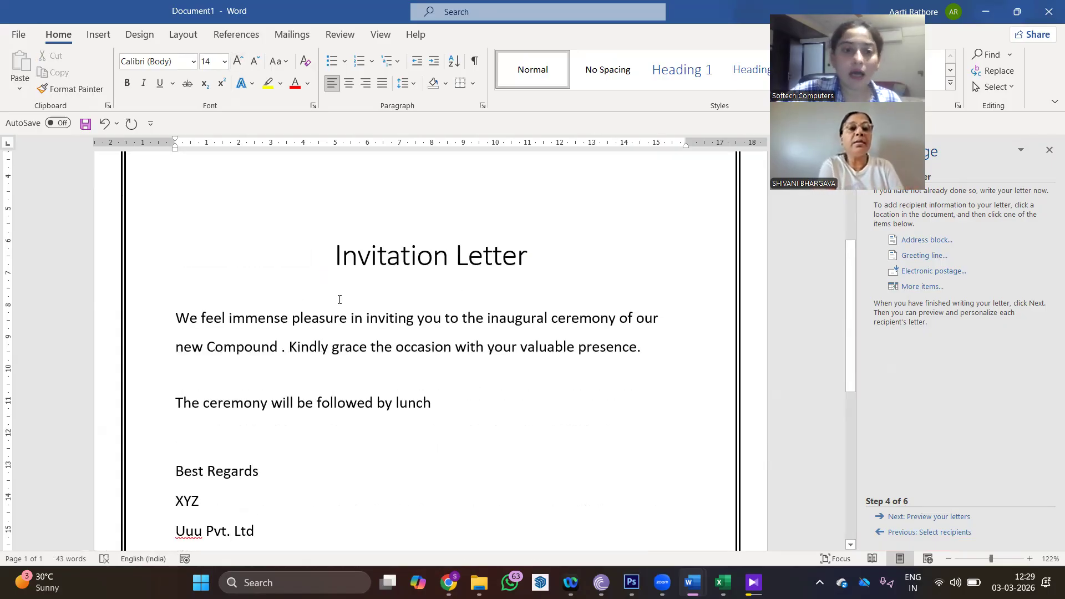
scroll(352, 322, up, 3)
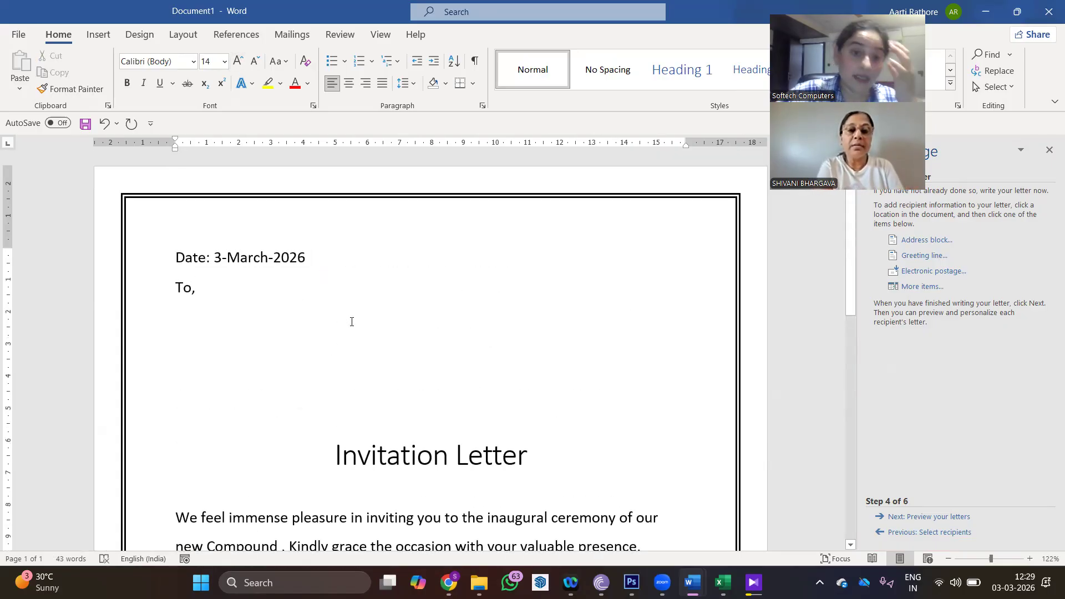
click(214, 322)
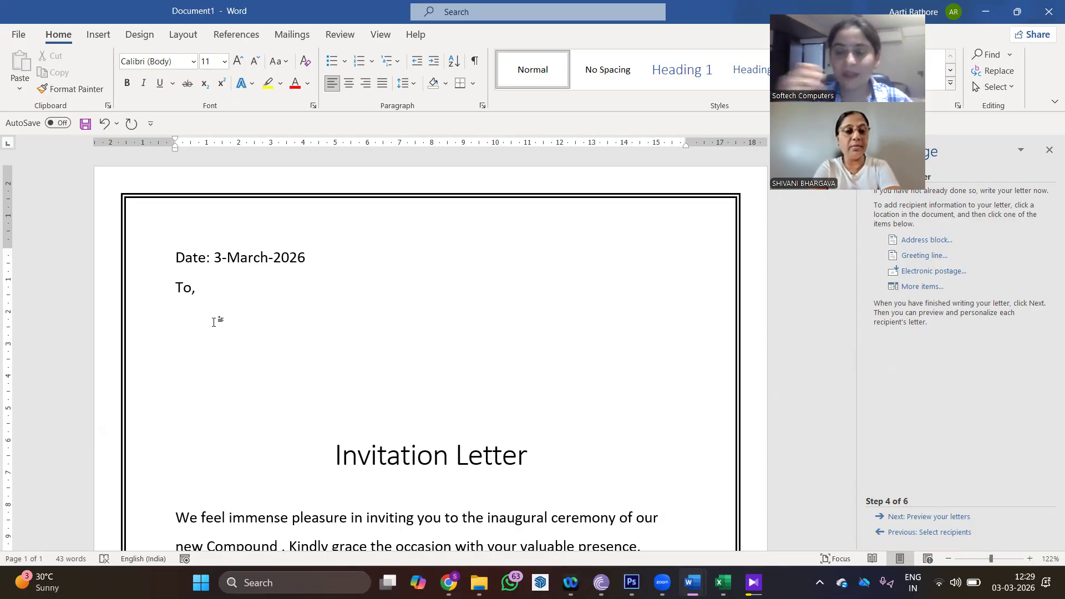
- Insert the First_Name and Address_Line_1 merge fields on separate lines under To,
click(299, 37)
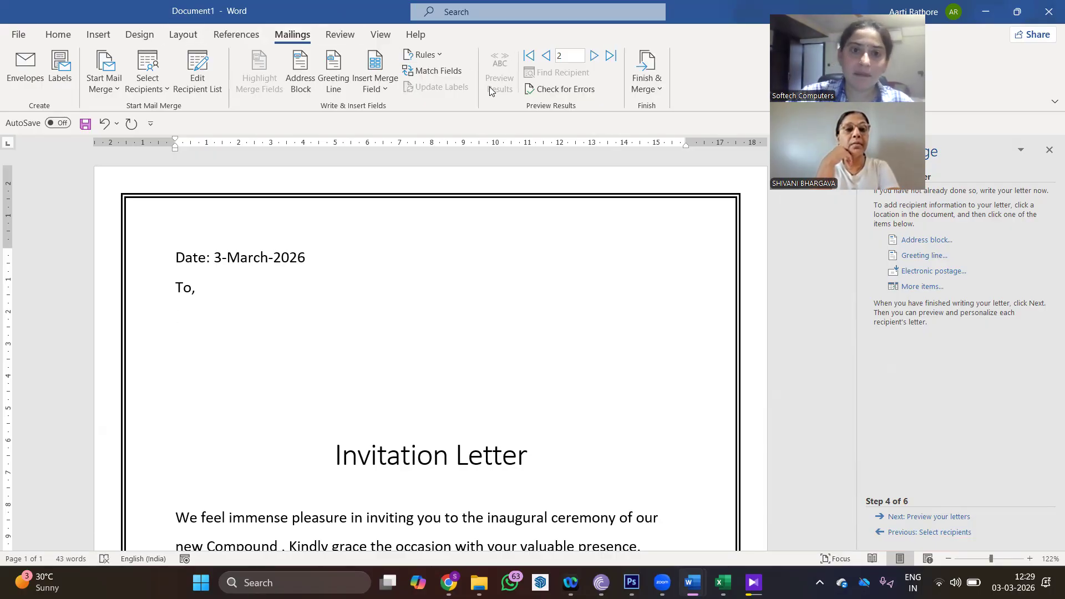
click(382, 88)
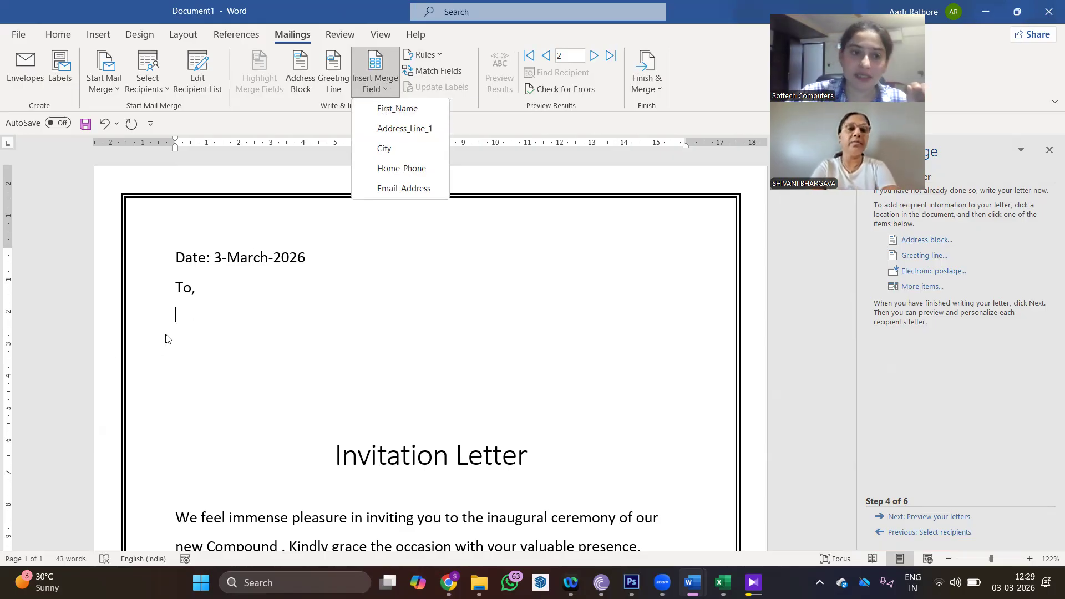
click(395, 109)
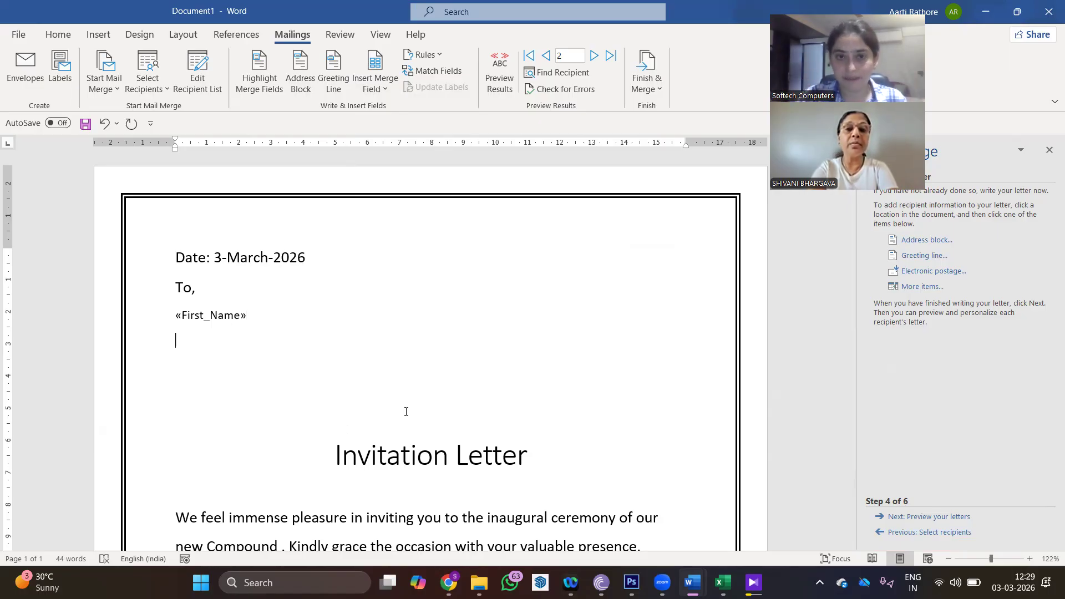
click(379, 90)
click(384, 131)
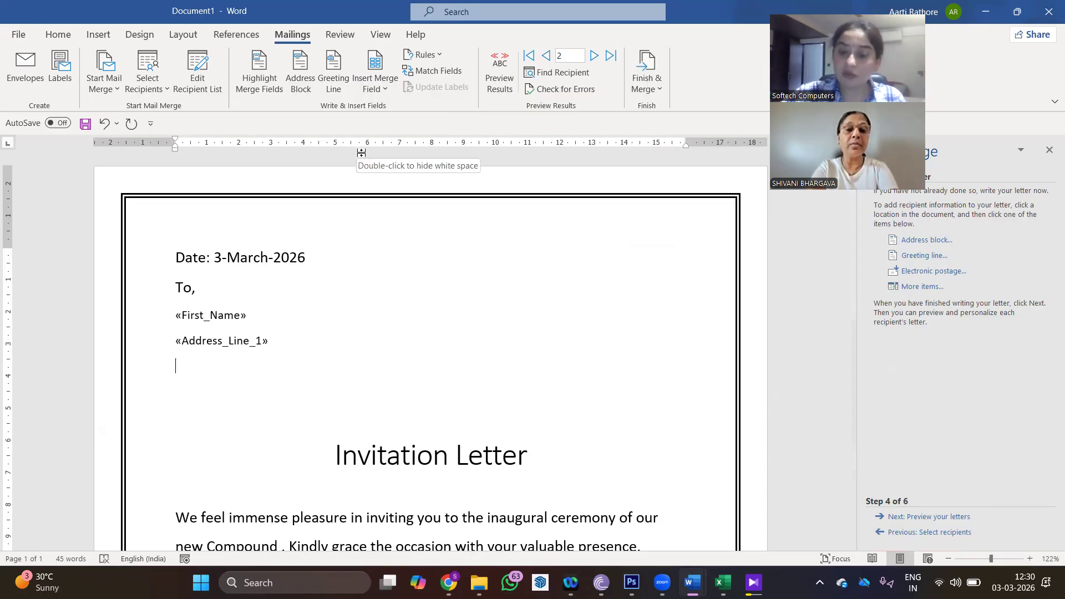
- Add the City, Home_Phone and Email_Address merge fields, each on its own line
click(387, 92)
click(391, 147)
key(Down)
click(374, 95)
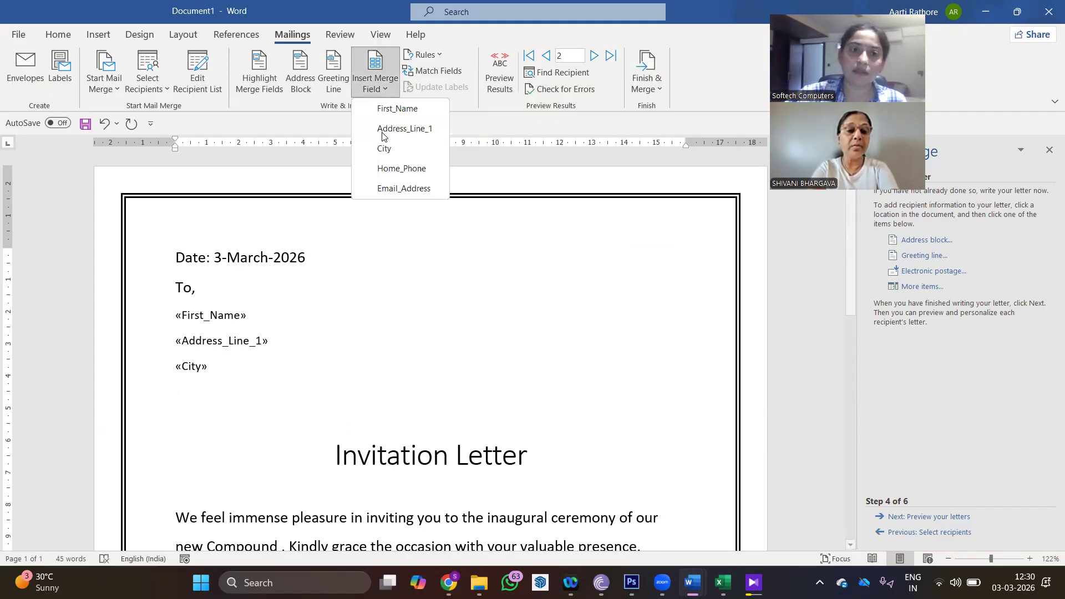
click(390, 170)
key(Down)
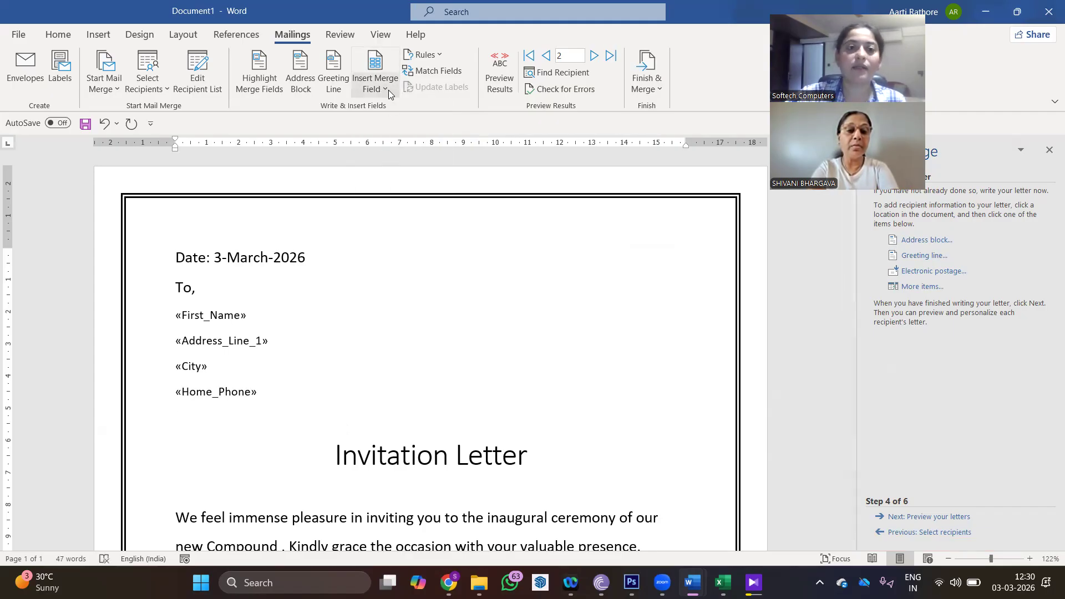
click(388, 90)
click(410, 189)
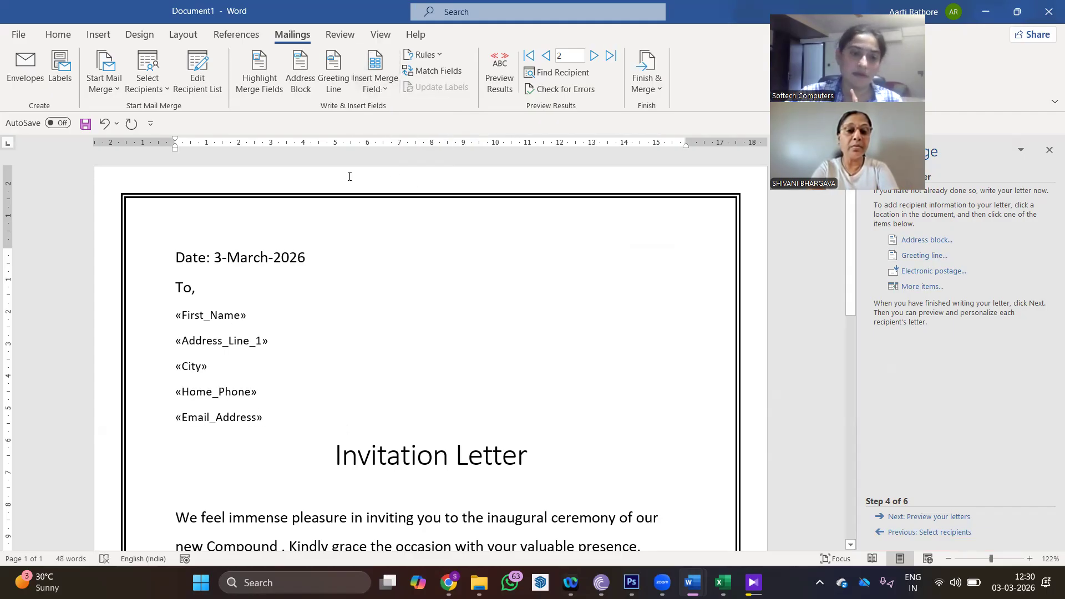
scroll(388, 228, down, 3)
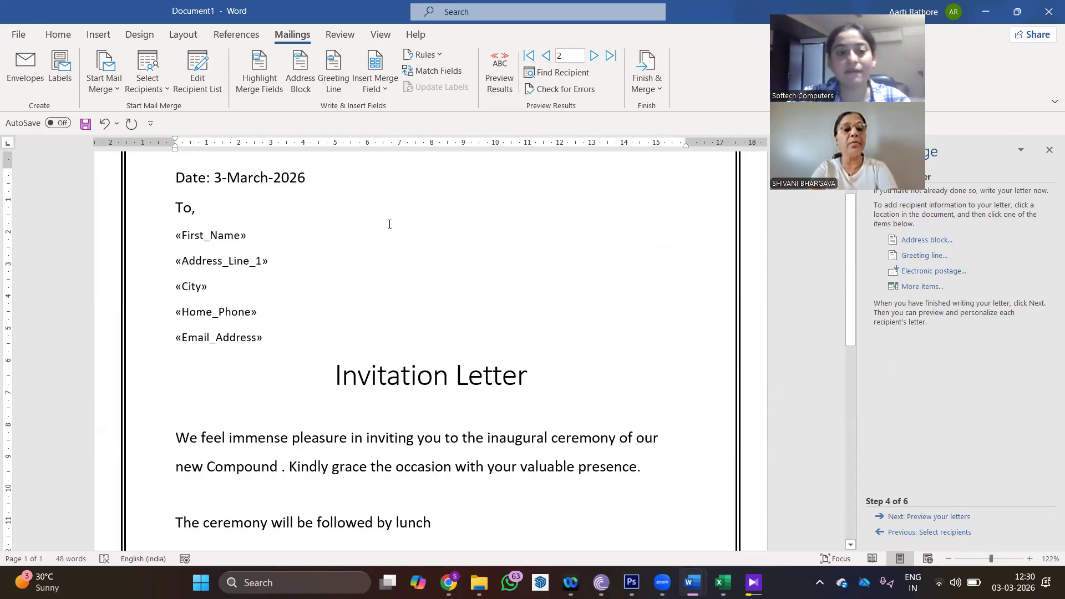
scroll(259, 314, down, 3)
- Type 'Dear «First_Name»,' on a new line above the first paragraph, then select the field
click(189, 316)
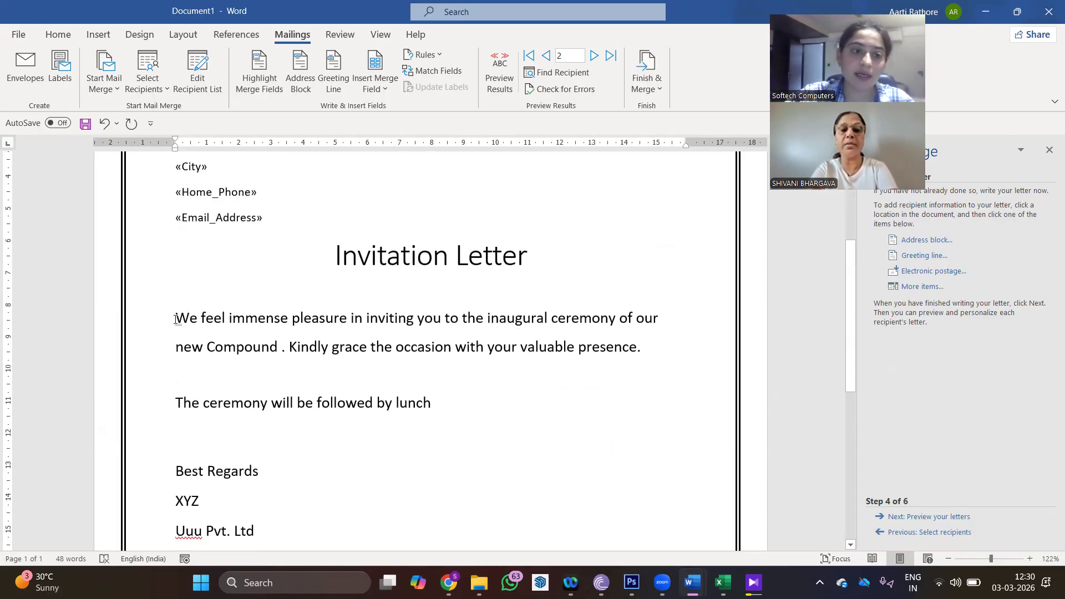
key(Return)
key(Up)
text(Dear)
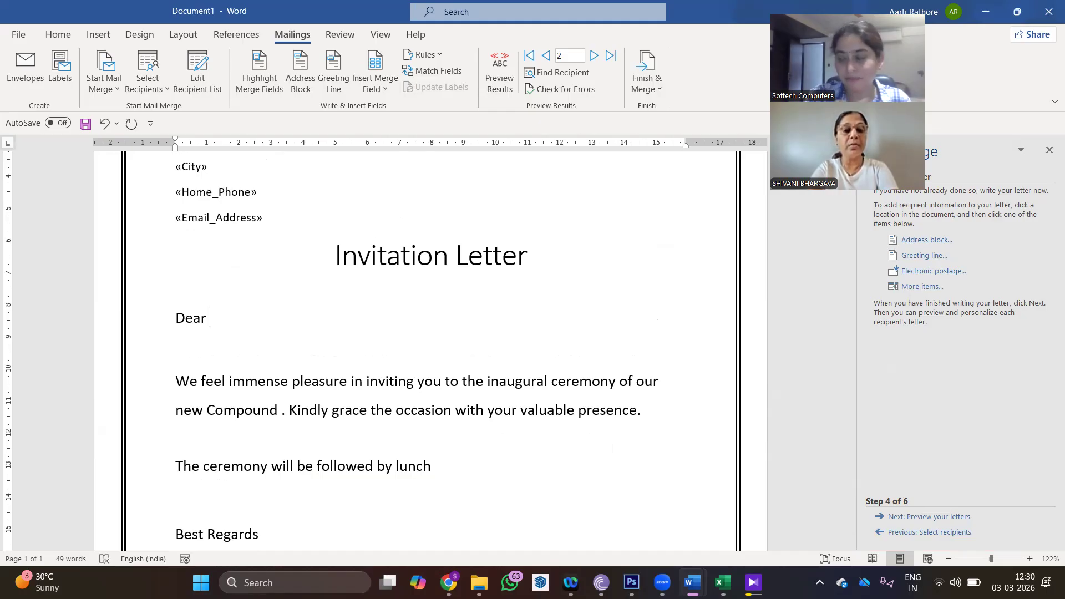
click(376, 83)
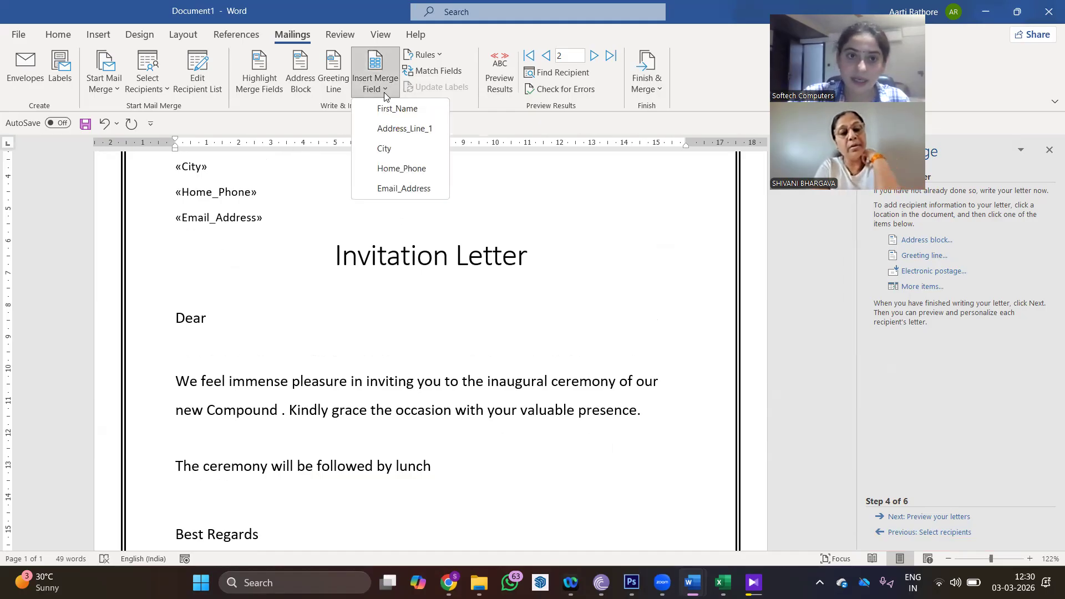
click(390, 108)
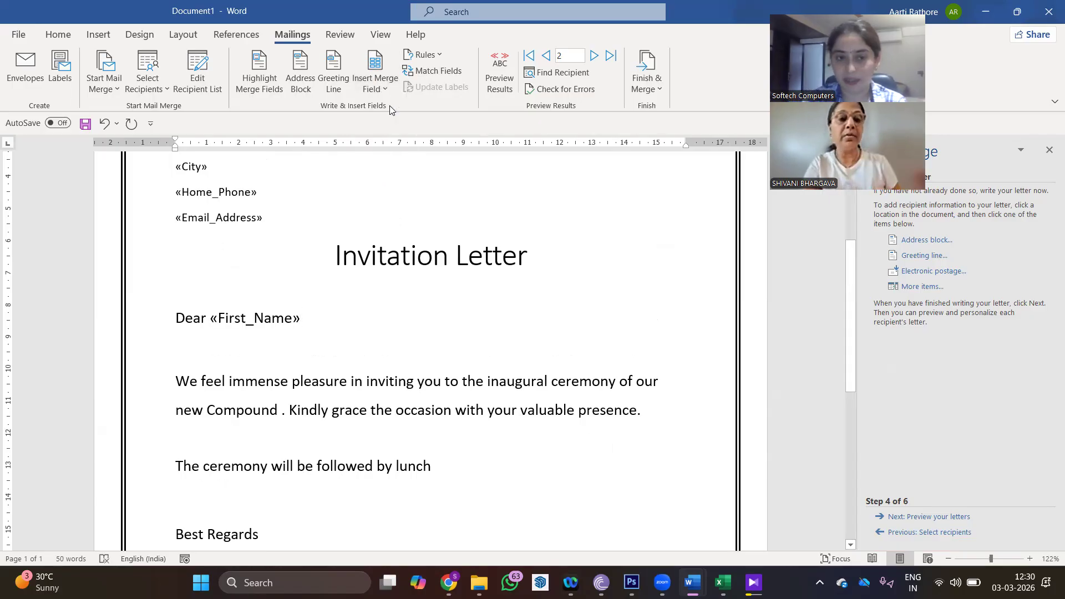
text(,)
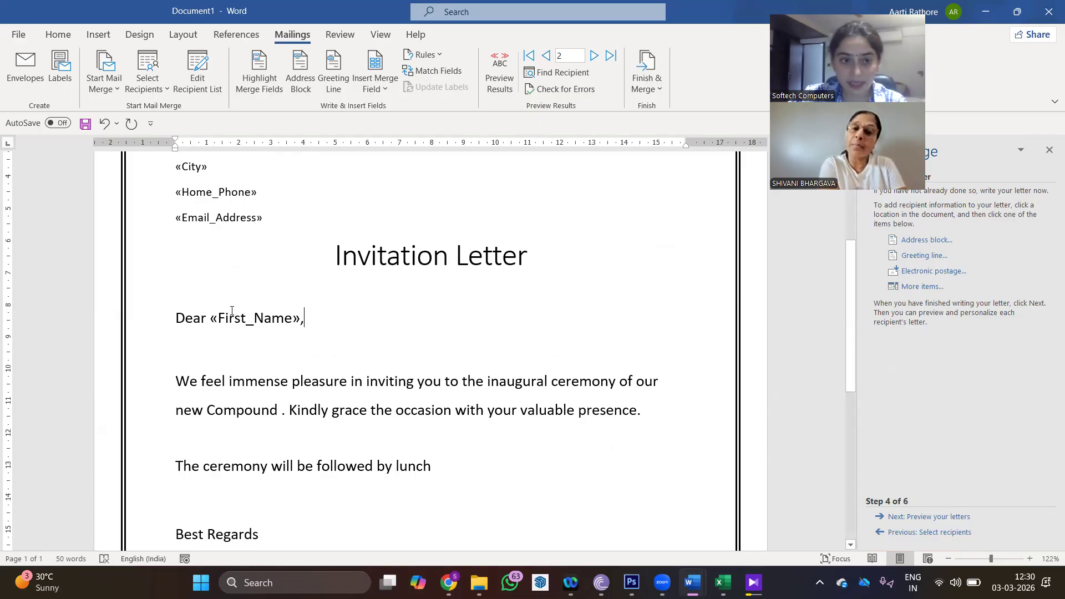
click(276, 315)
drag(276, 315, 304, 309)
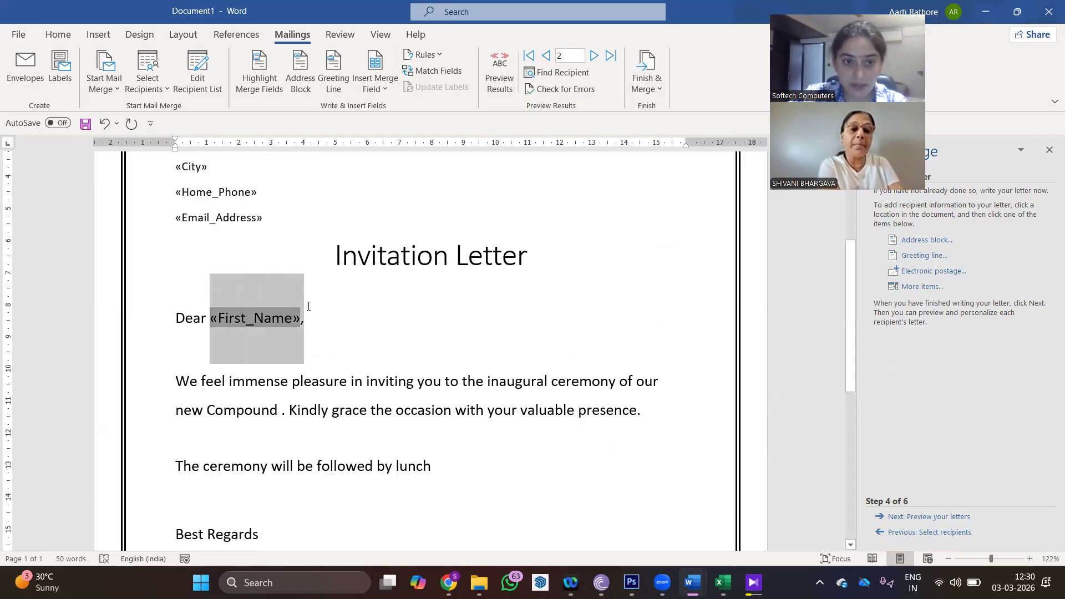
click(65, 35)
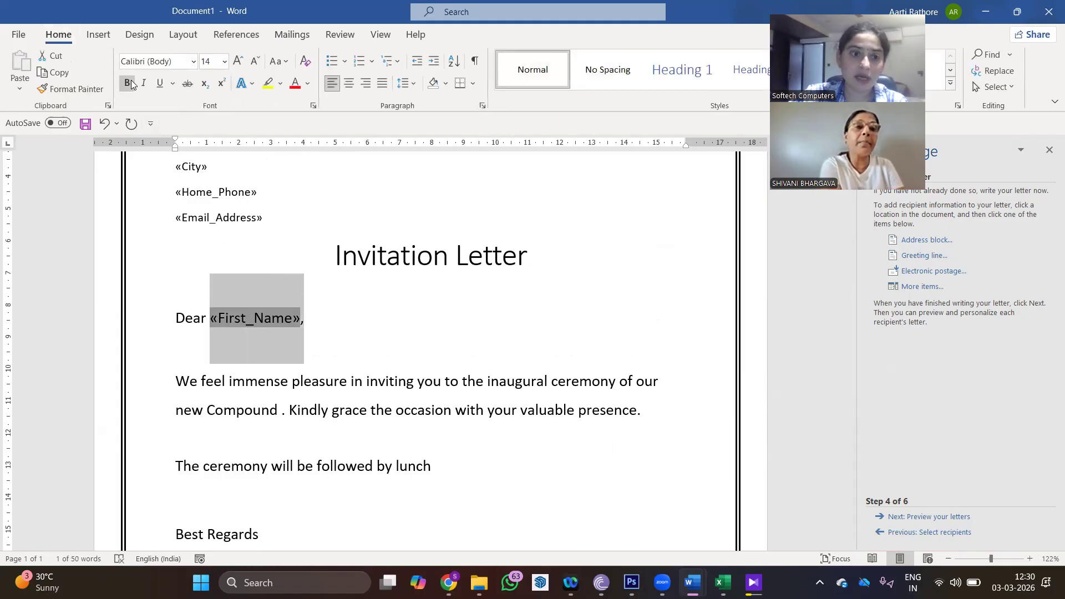
click(126, 82)
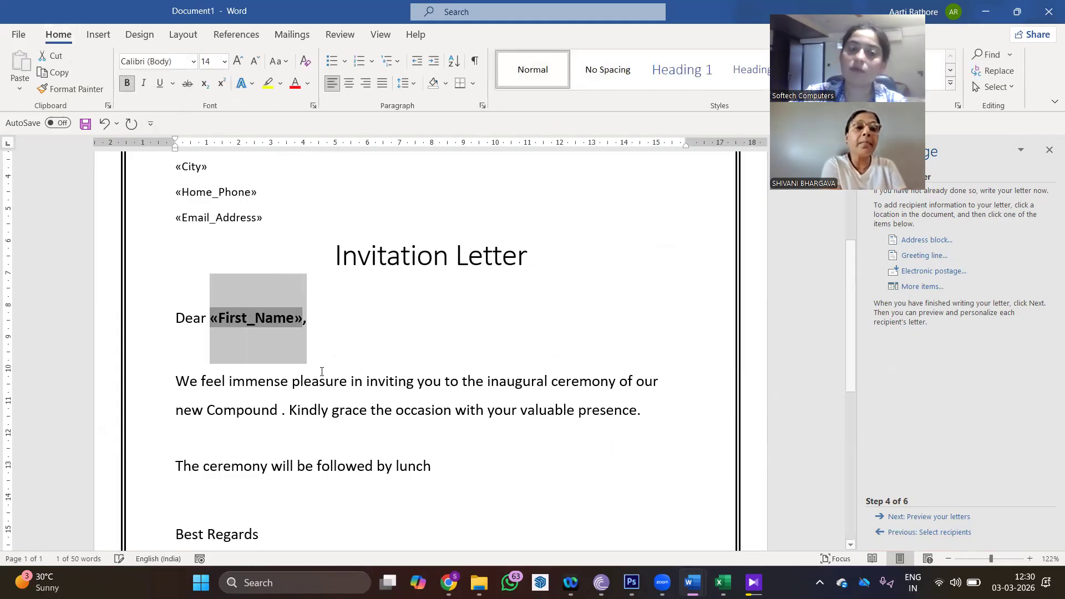
click(387, 322)
scroll(311, 249, up, 3)
drag(261, 199, 270, 302)
click(127, 83)
click(380, 228)
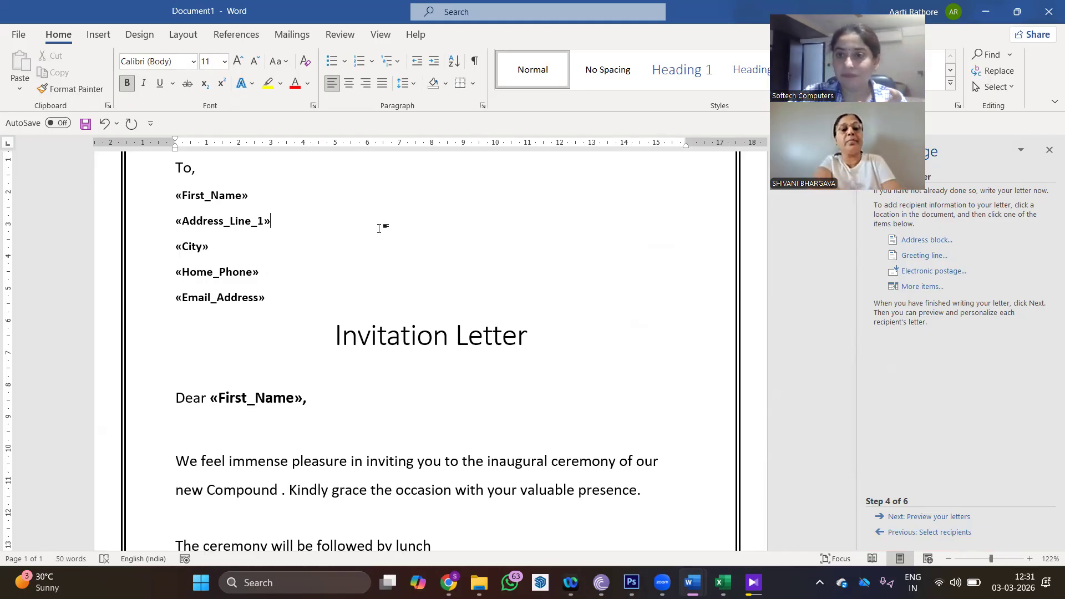
click(335, 336)
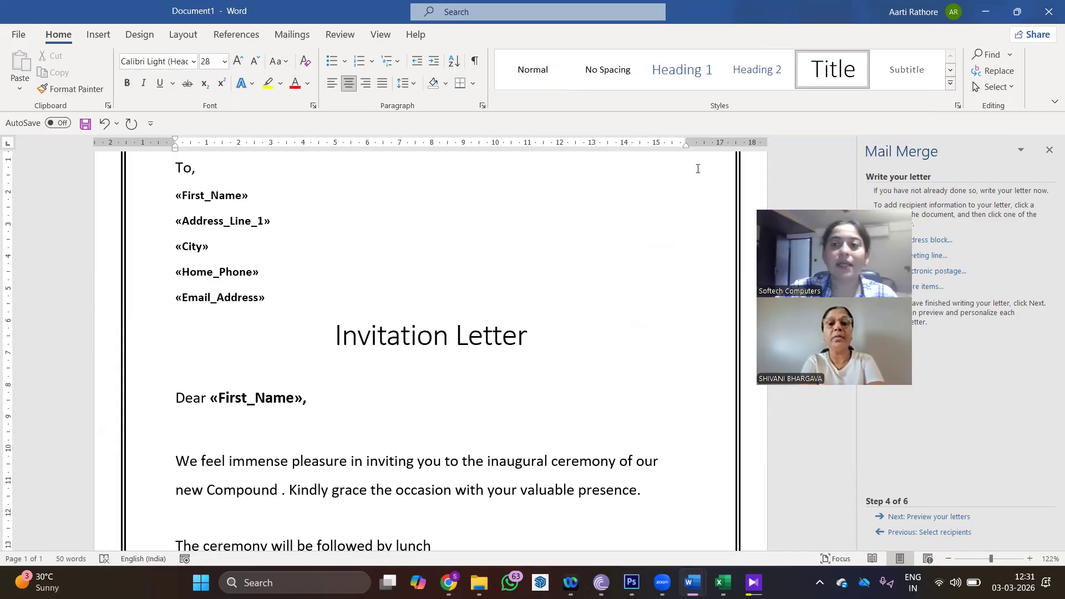
- Place a butterfly symbol before the Invitation Letter title and paste a copy after it
click(116, 37)
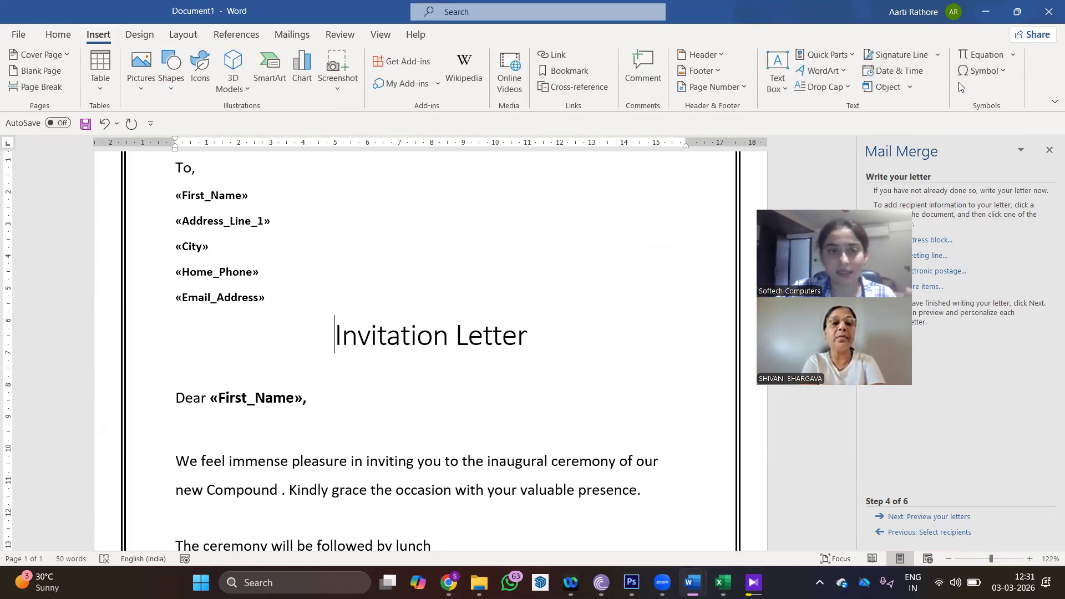
click(999, 73)
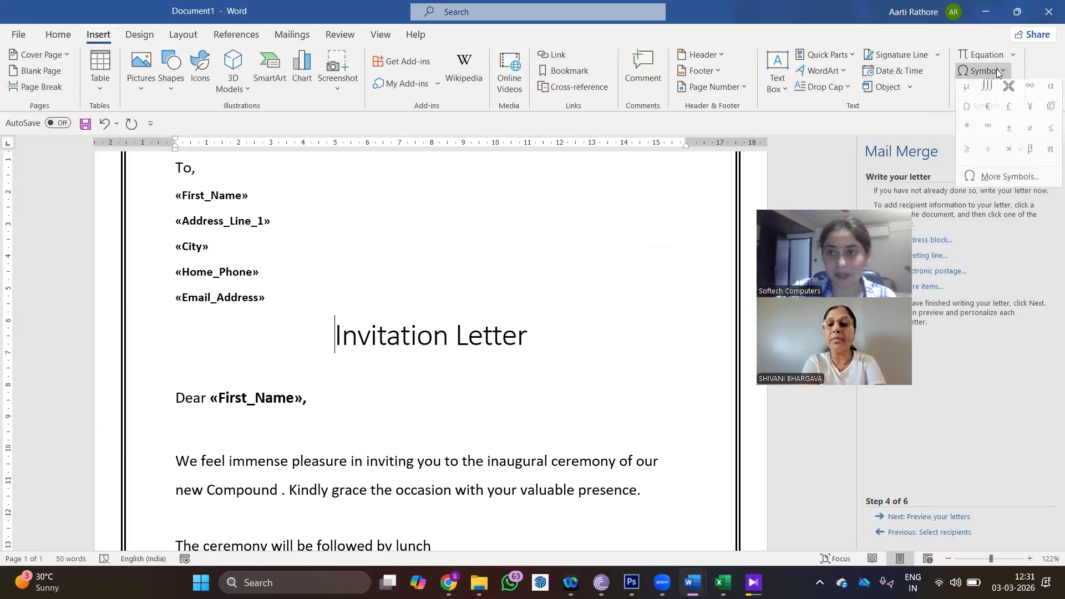
click(1009, 86)
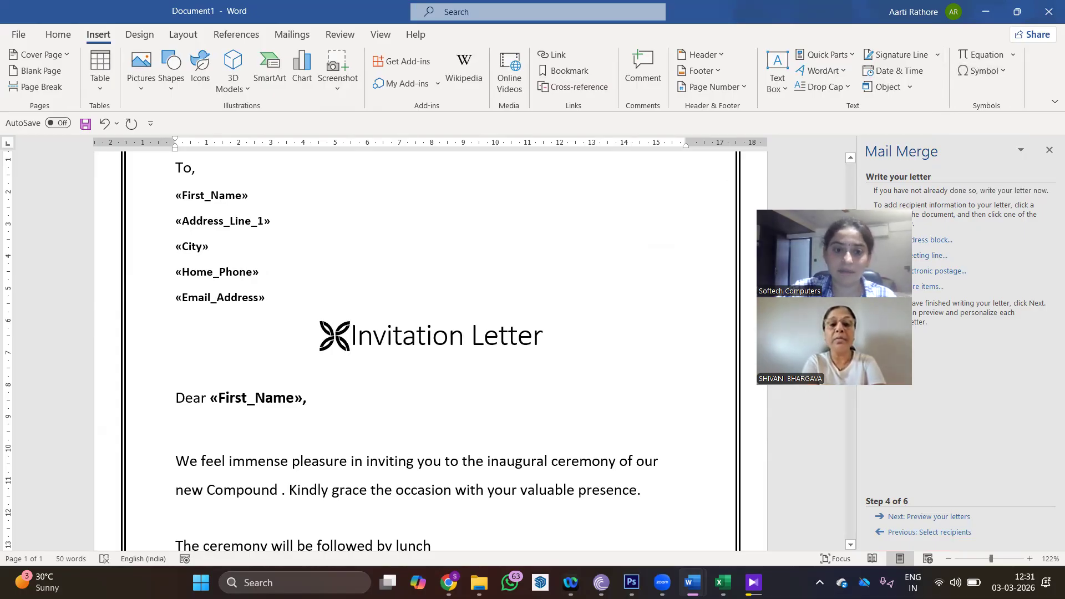
double_click(339, 335)
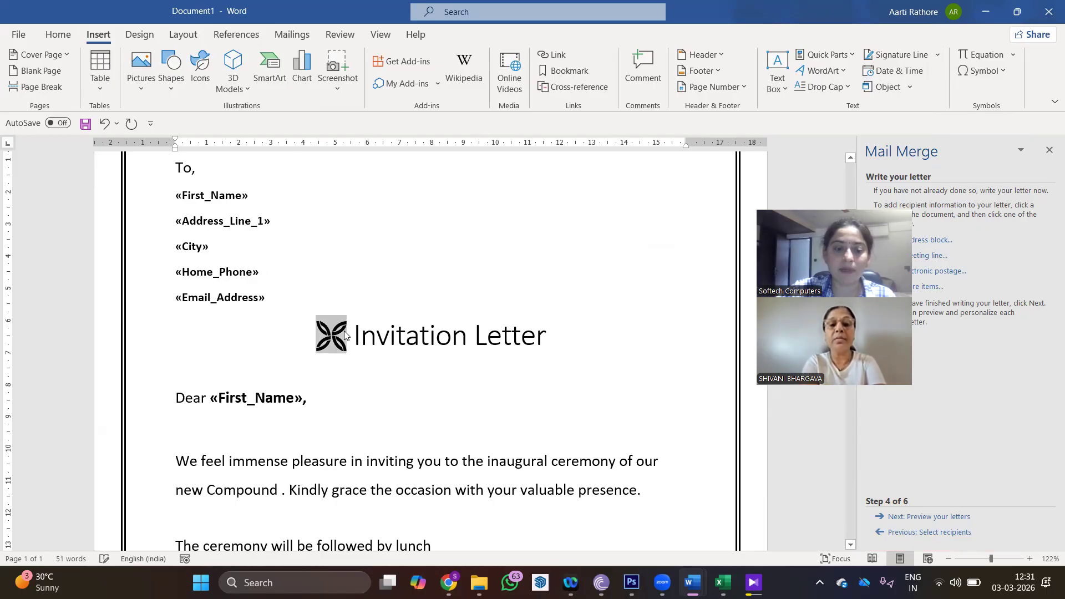
click(553, 335)
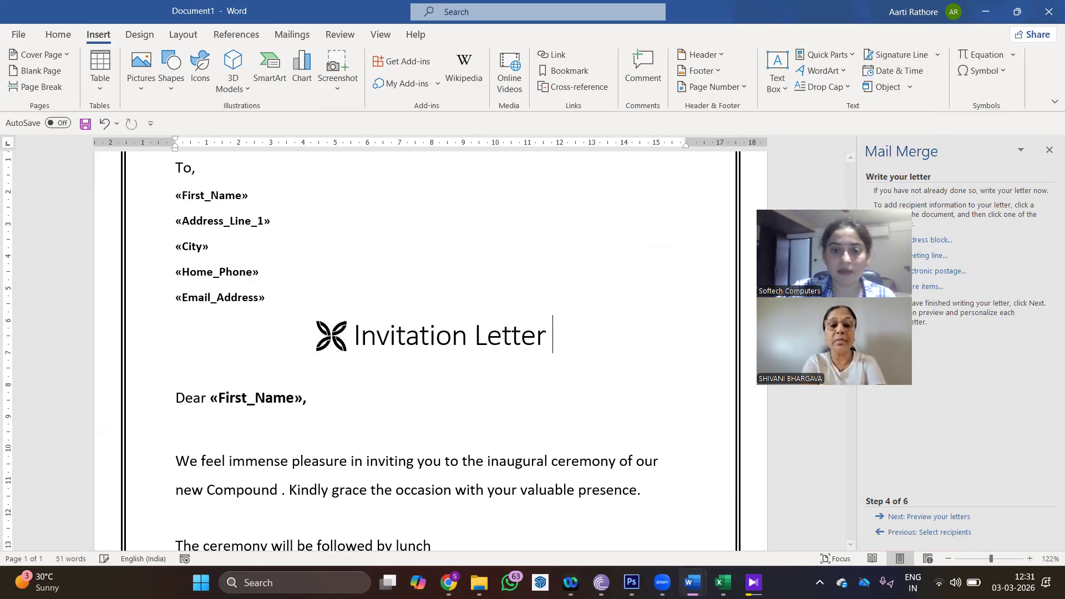
key(ctrl+v)
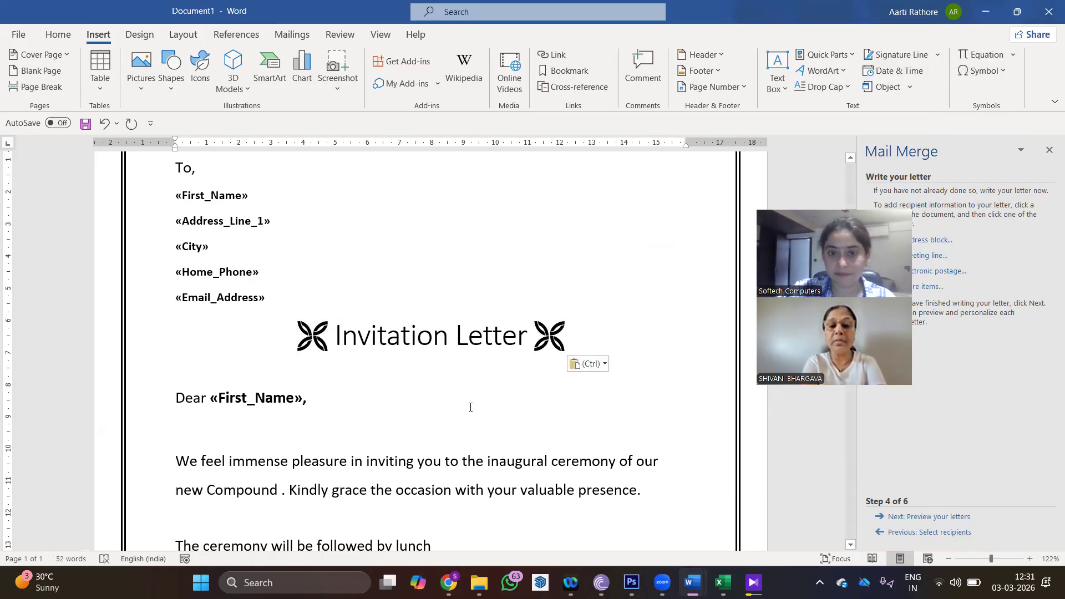
click(462, 404)
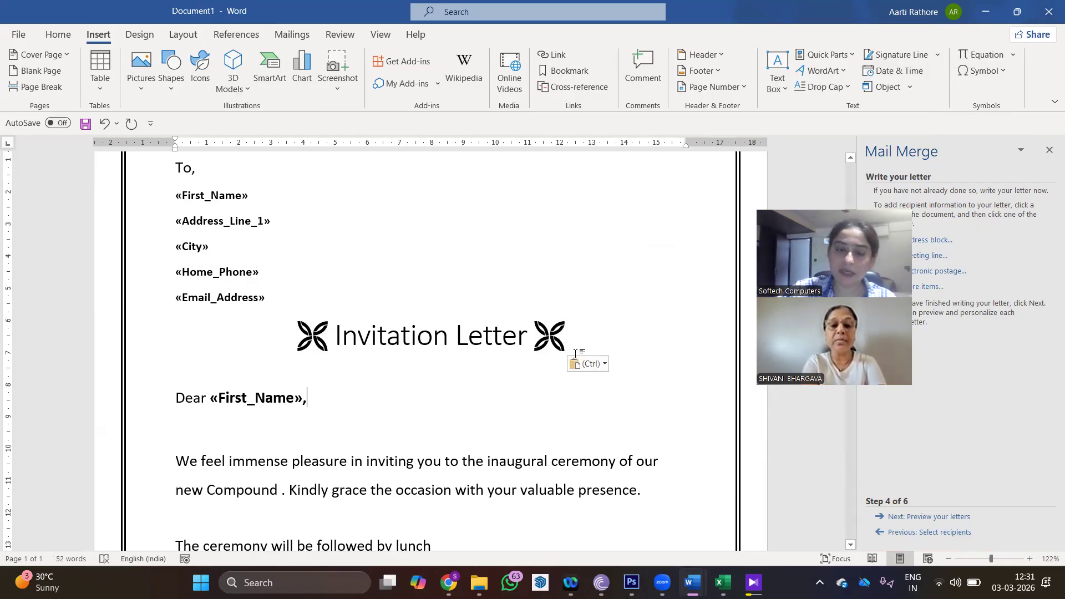
scroll(632, 355, down, 2)
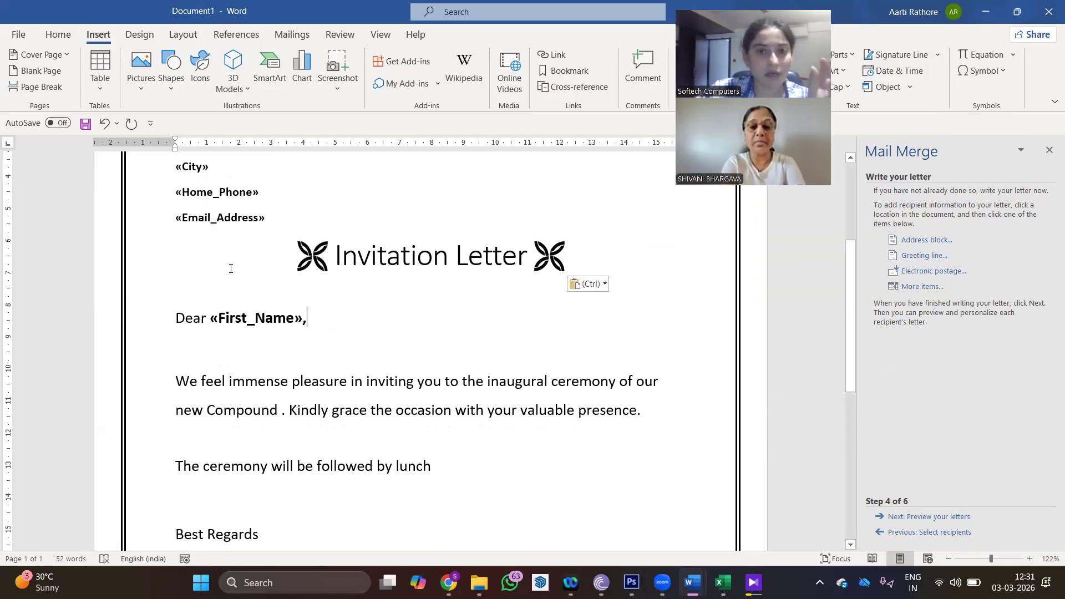
click(292, 35)
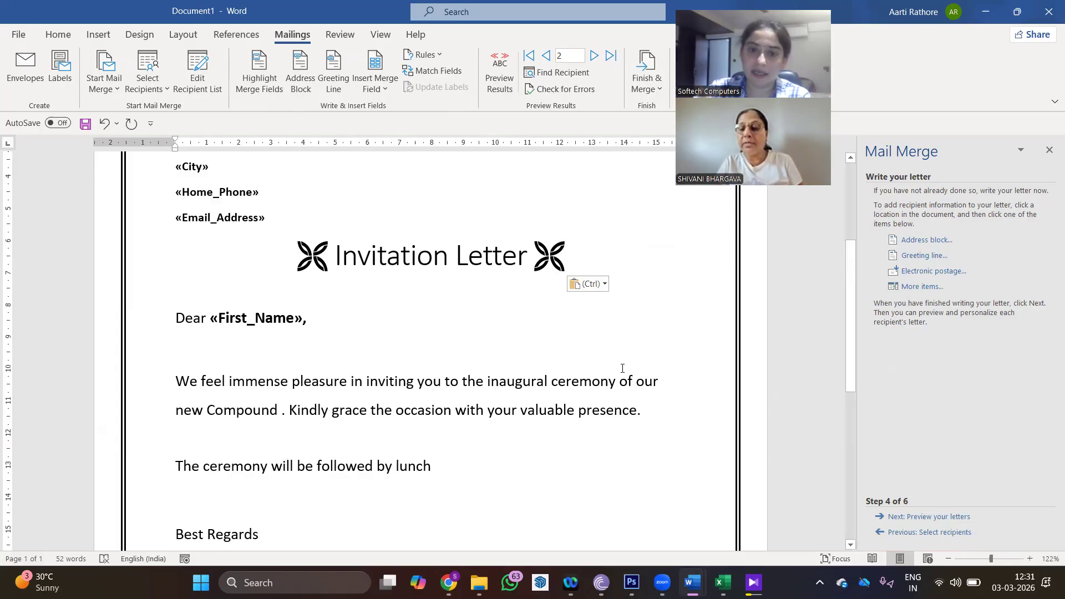
- Preview the letters with recipient data, then advance the wizard to Step 6, Complete the merge
scroll(622, 302, up, 2)
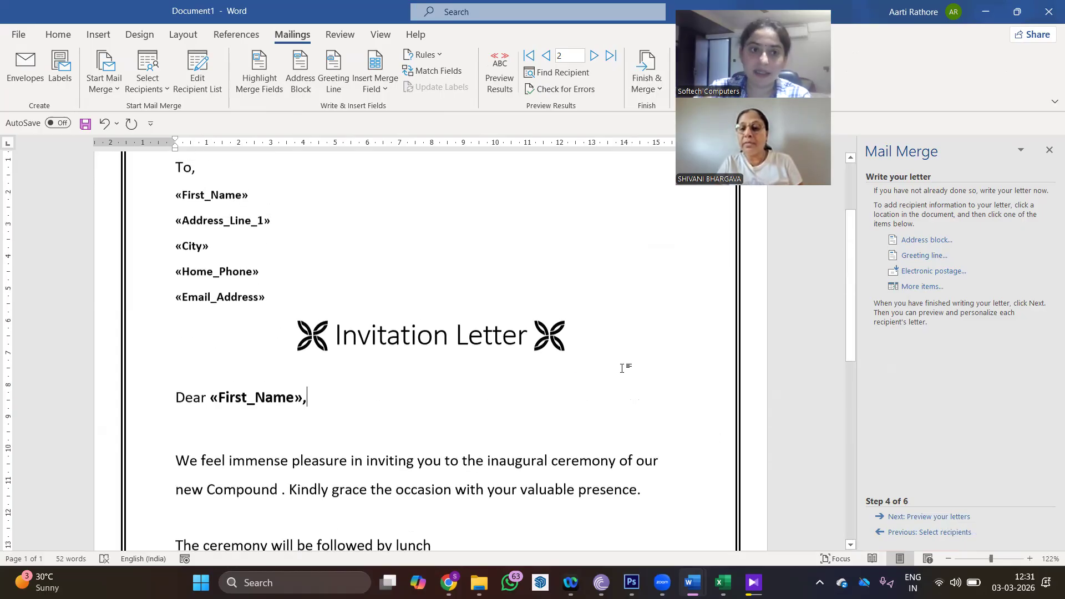
click(918, 517)
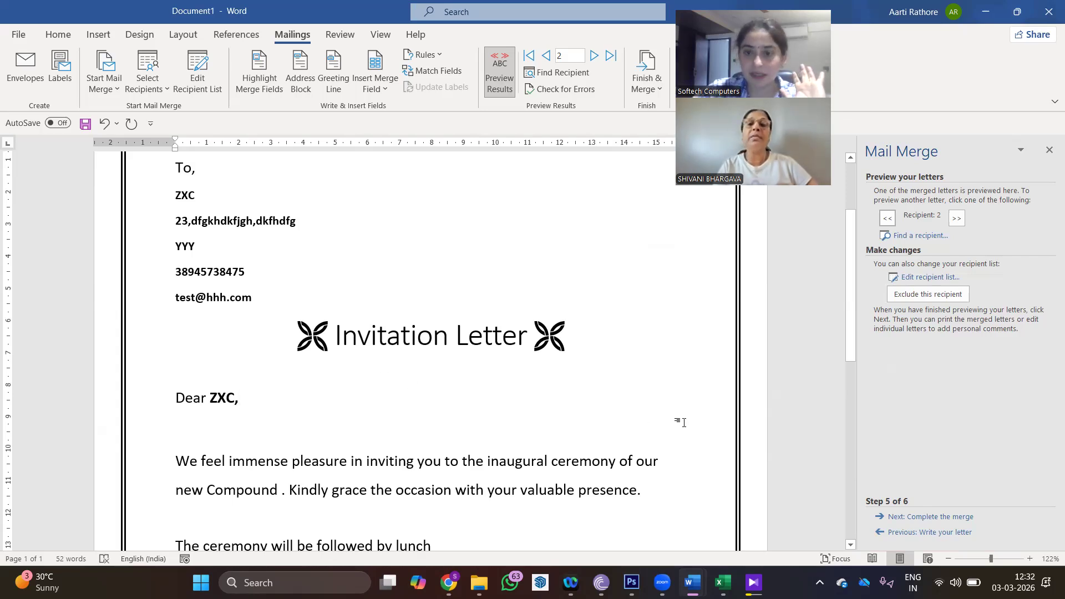
click(924, 517)
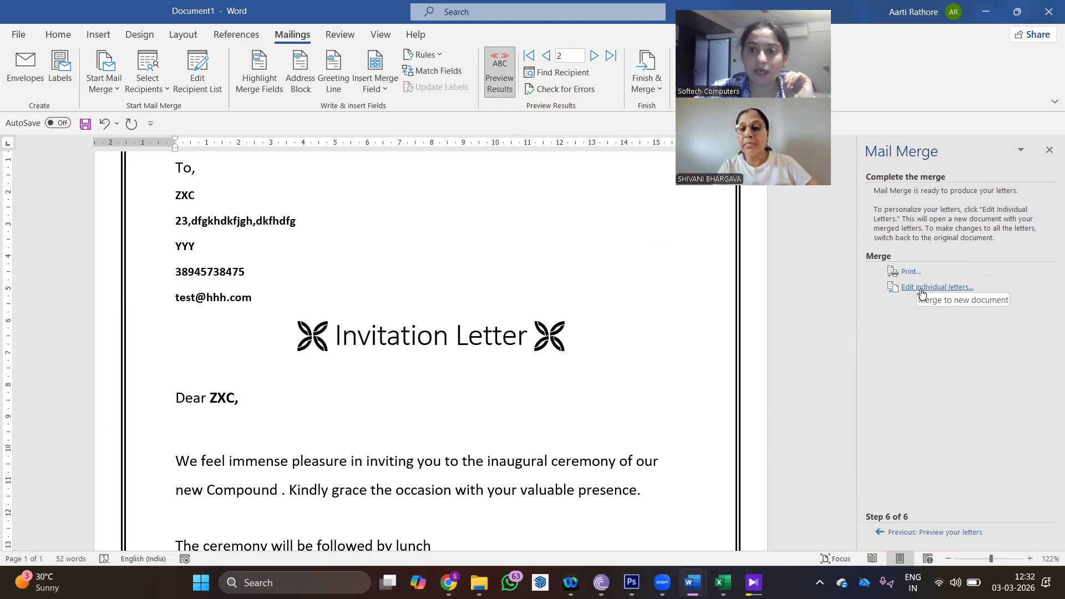
- Use Edit individual letters to merge all records into the new Letters1 document
click(922, 288)
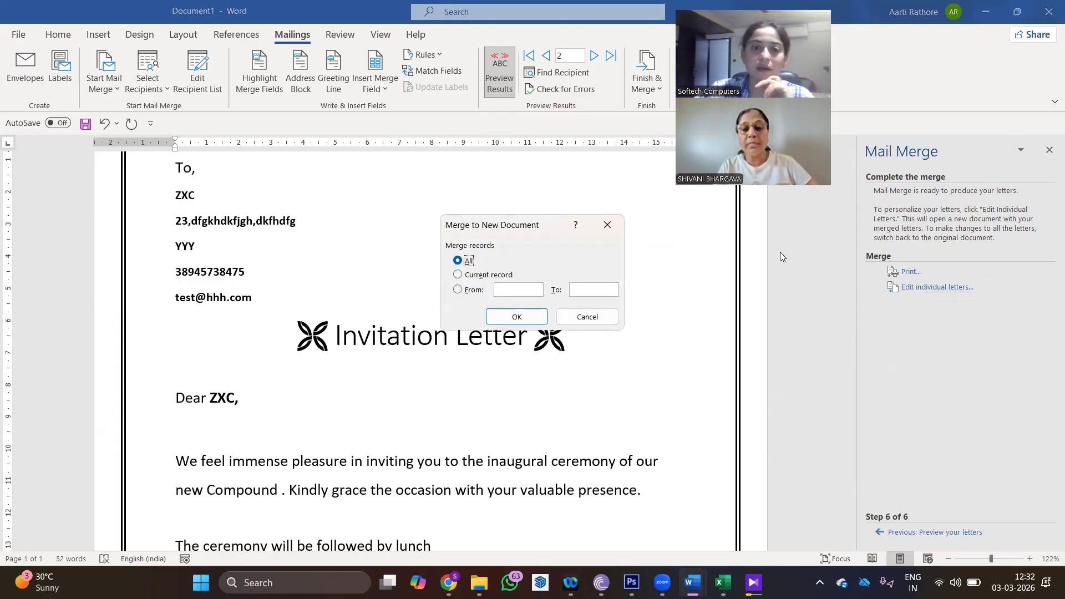
click(507, 318)
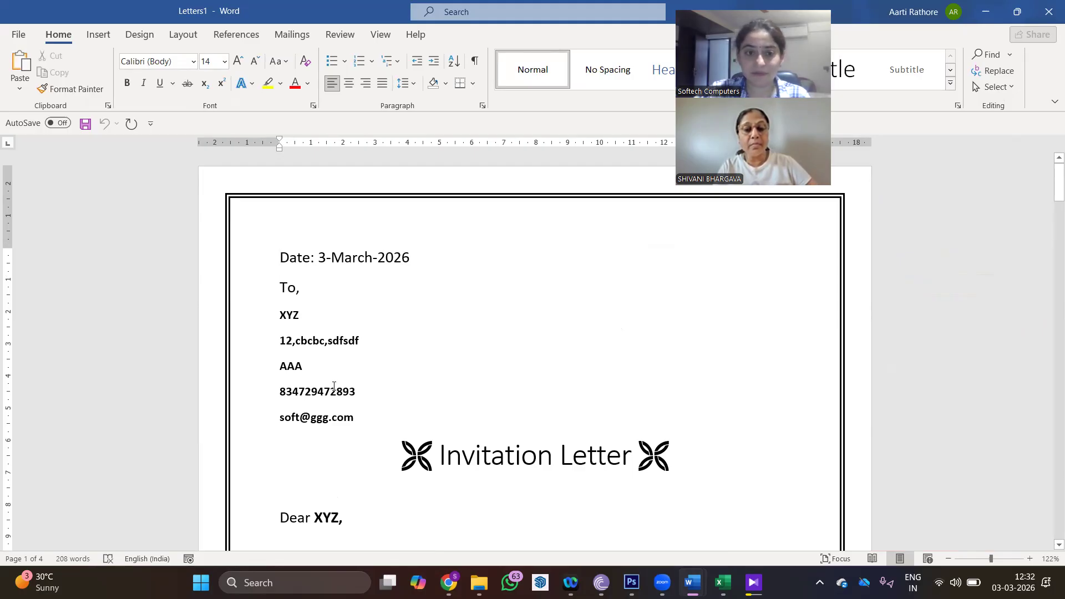
- Scroll through the four merged letters in Letters1, then return toward the top
scroll(334, 384, down, 3)
ctrl+scroll(333, 377, down, 2)
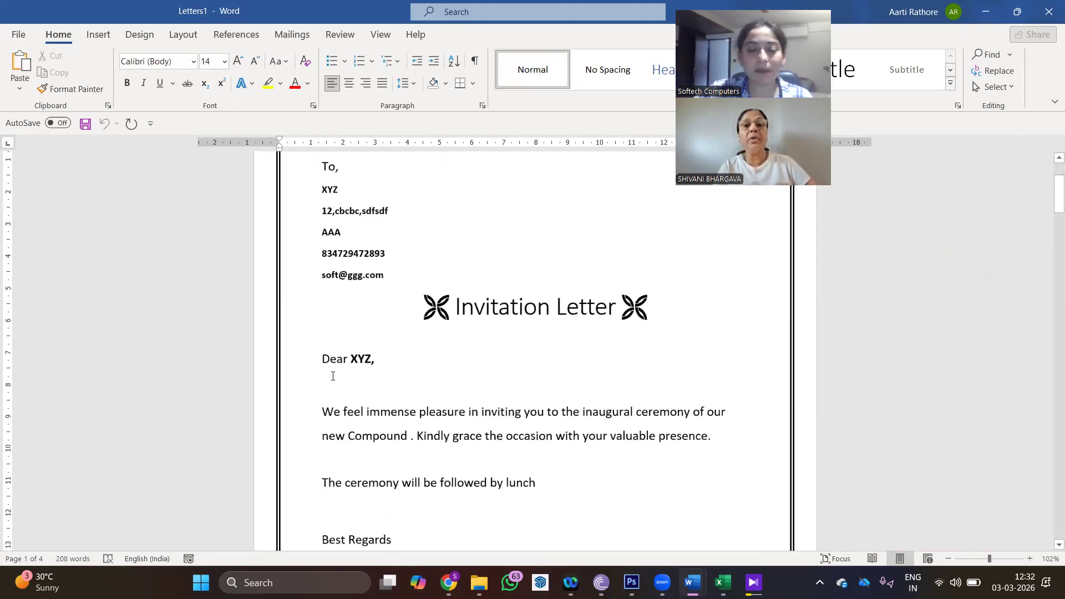
scroll(333, 376, down, 1)
ctrl+scroll(333, 374, down, 2)
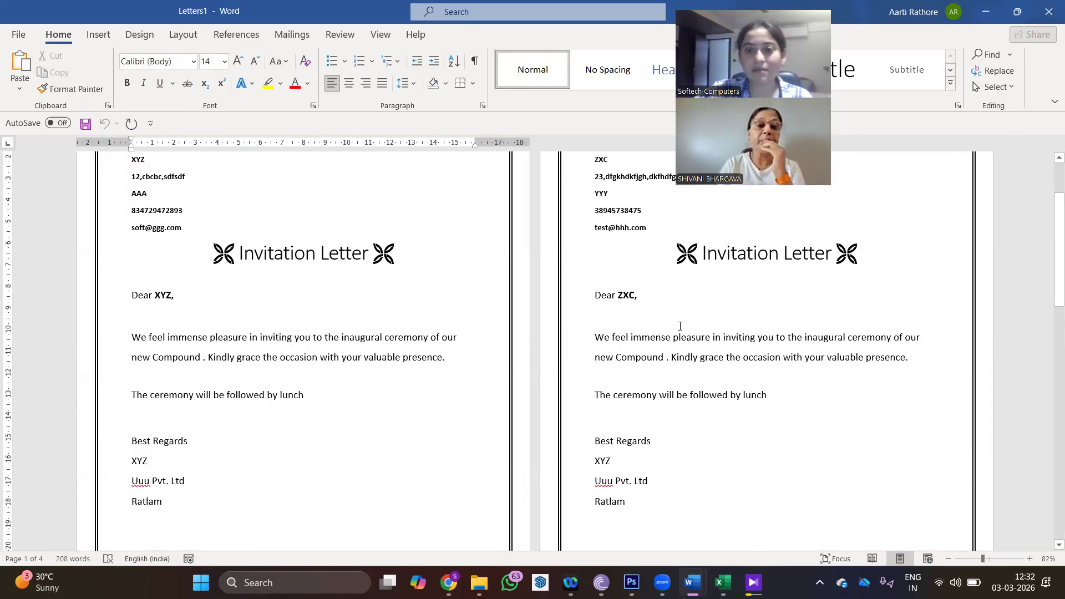
scroll(681, 326, down, 6)
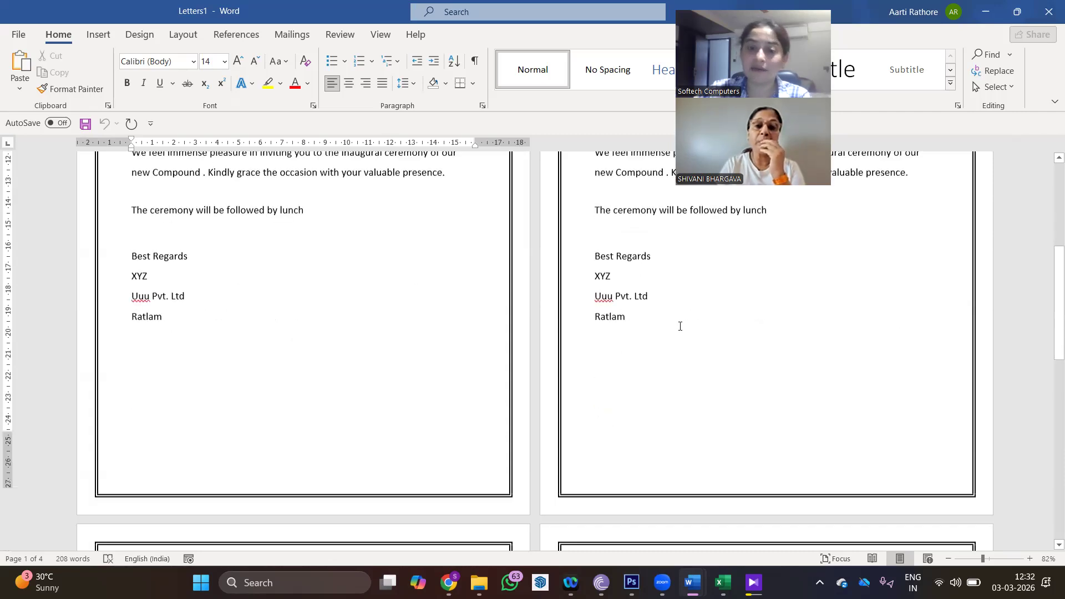
scroll(680, 326, down, 1)
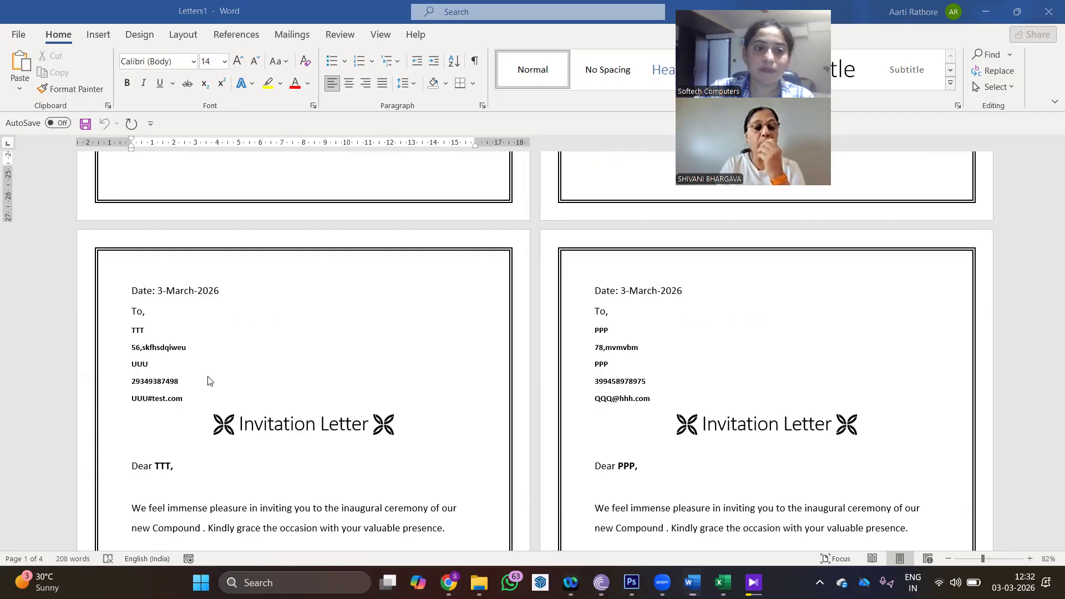
scroll(210, 380, down, 2)
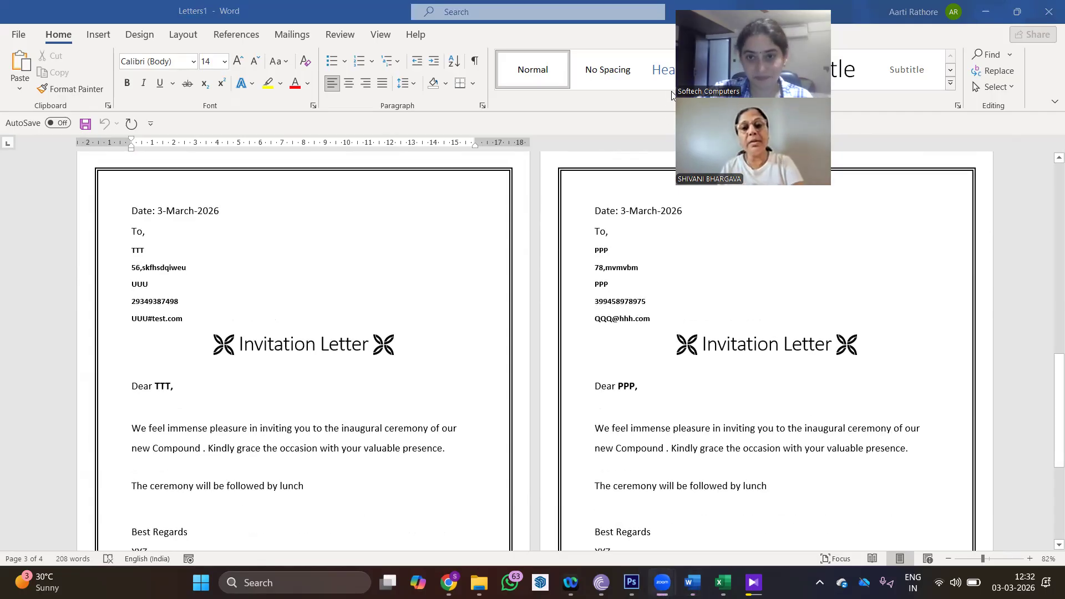
scroll(761, 255, down, 5)
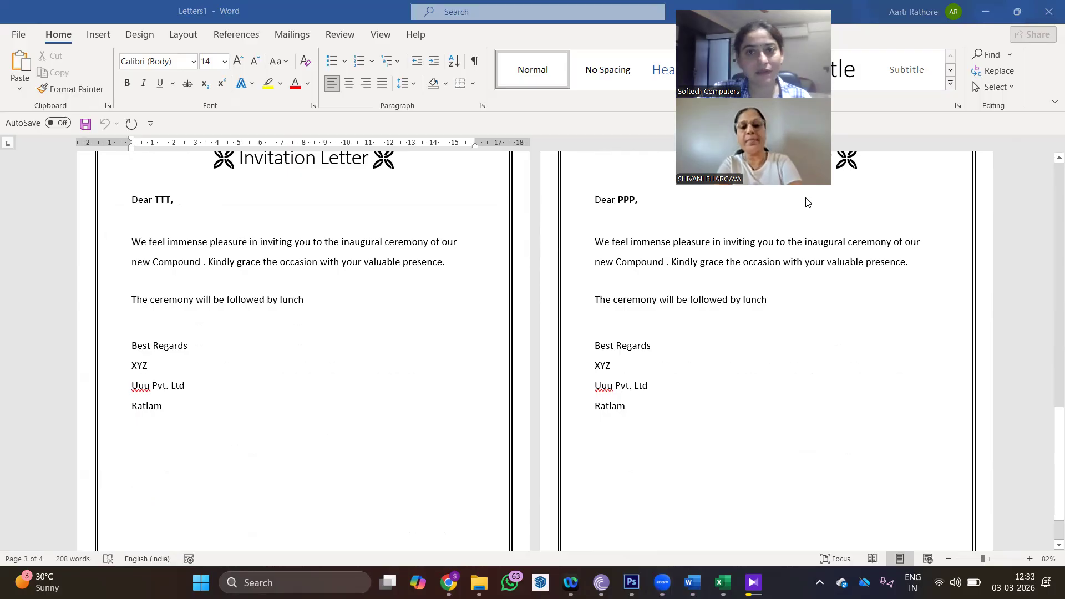
scroll(666, 248, up, 3)
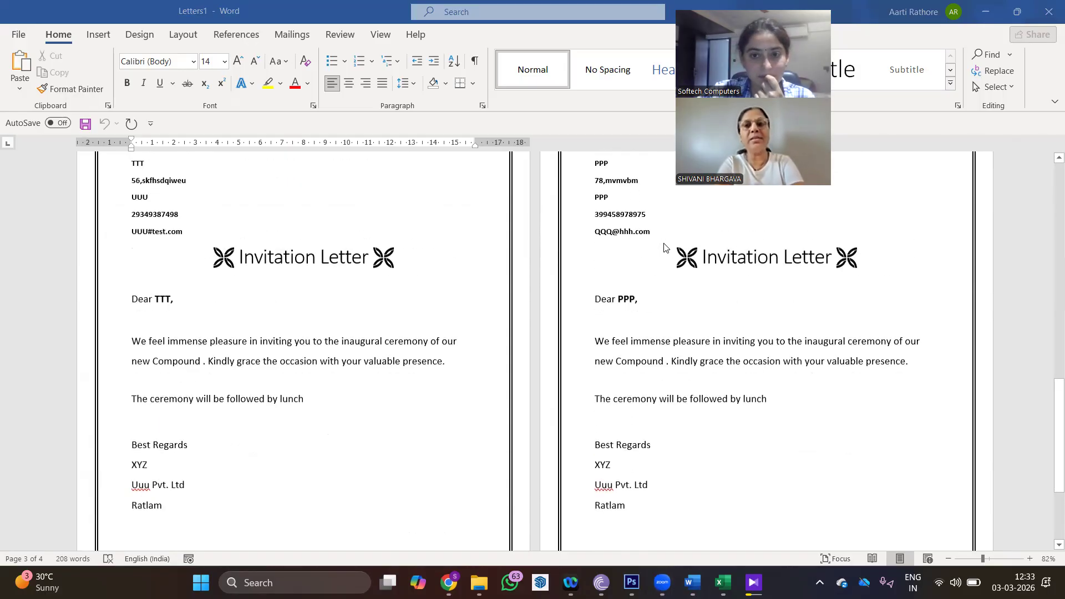
scroll(666, 248, up, 12)
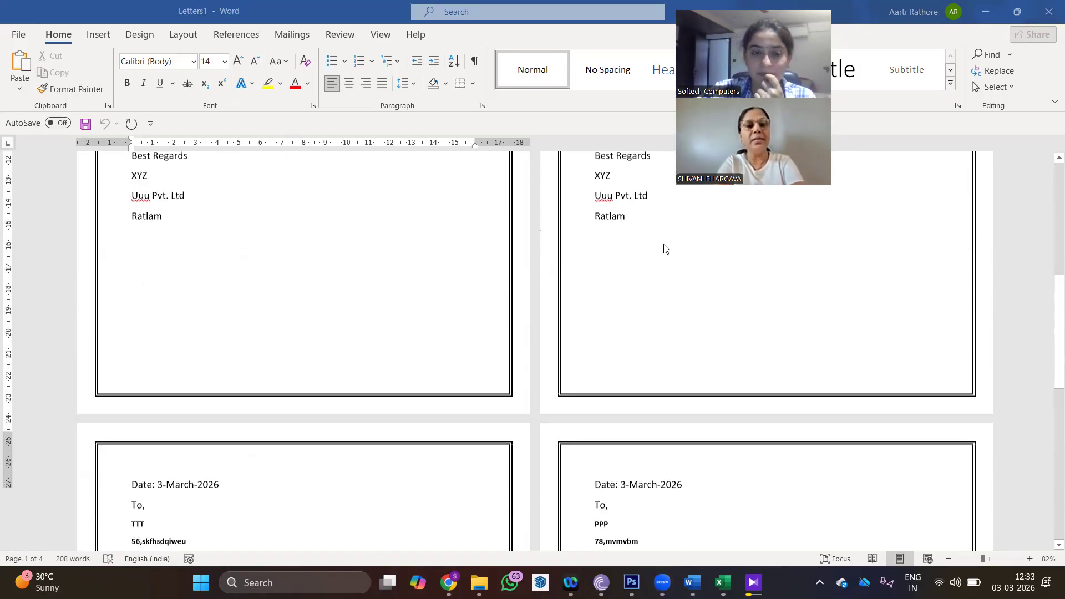
scroll(660, 248, up, 5)
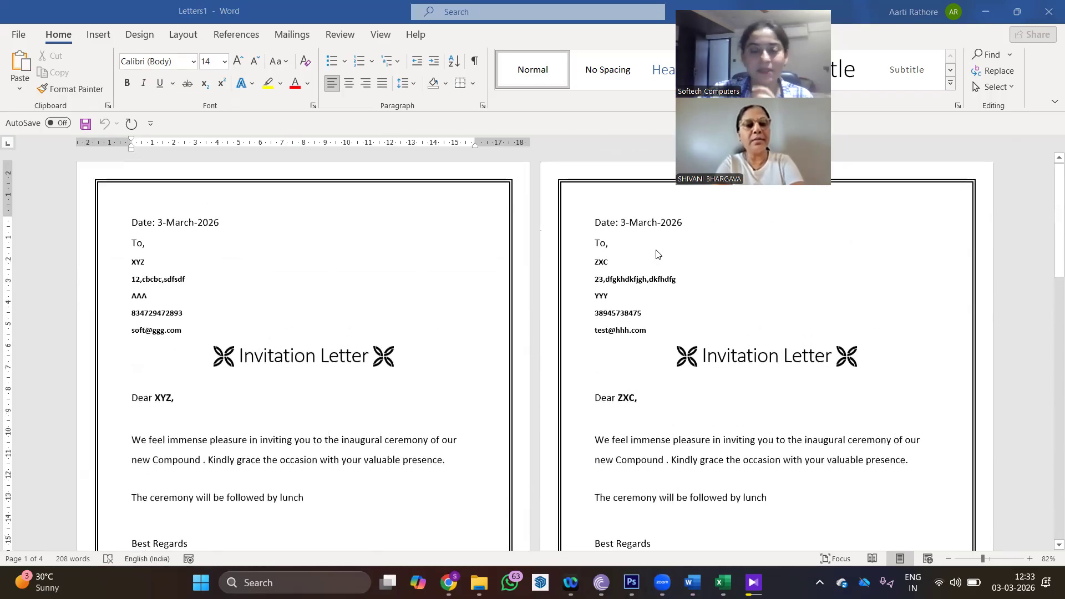